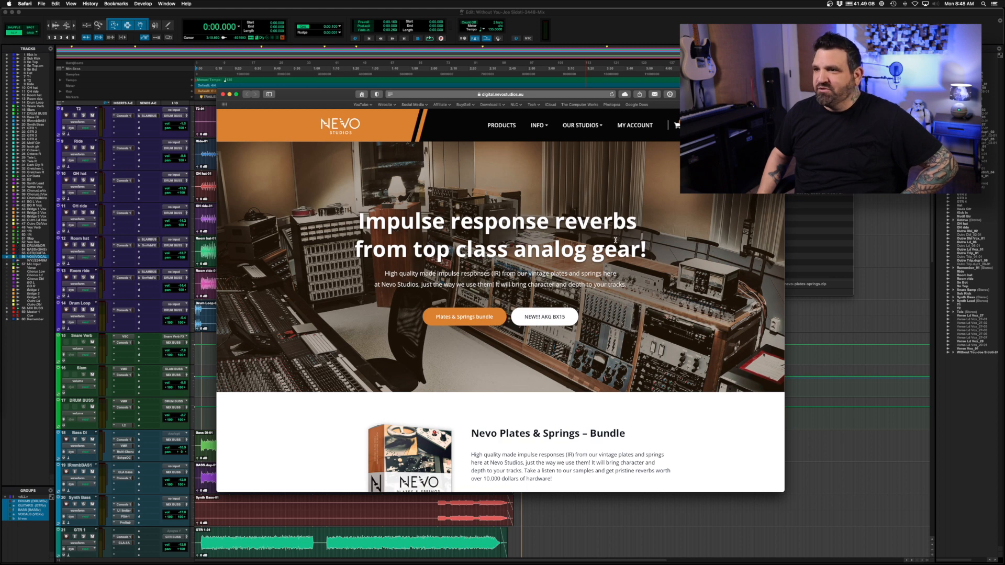
Look through the impulse response reverb products and studio background on the Nevo Studios home page.
scroll(605, 252, "down", 1)
scroll(605, 253, "down", 2)
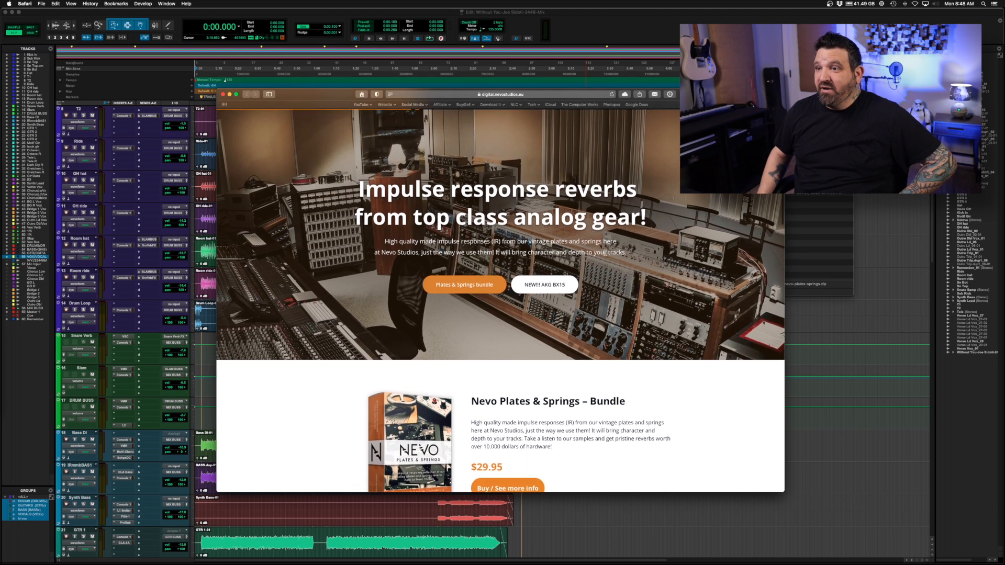
scroll(605, 253, "up", 3)
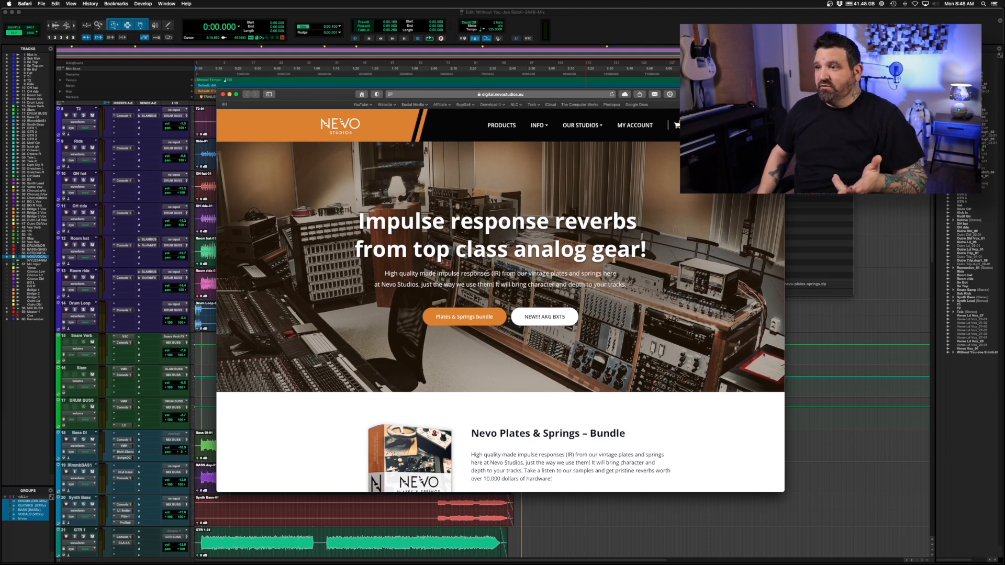
scroll(614, 259, "down", 2)
scroll(613, 260, "down", 20)
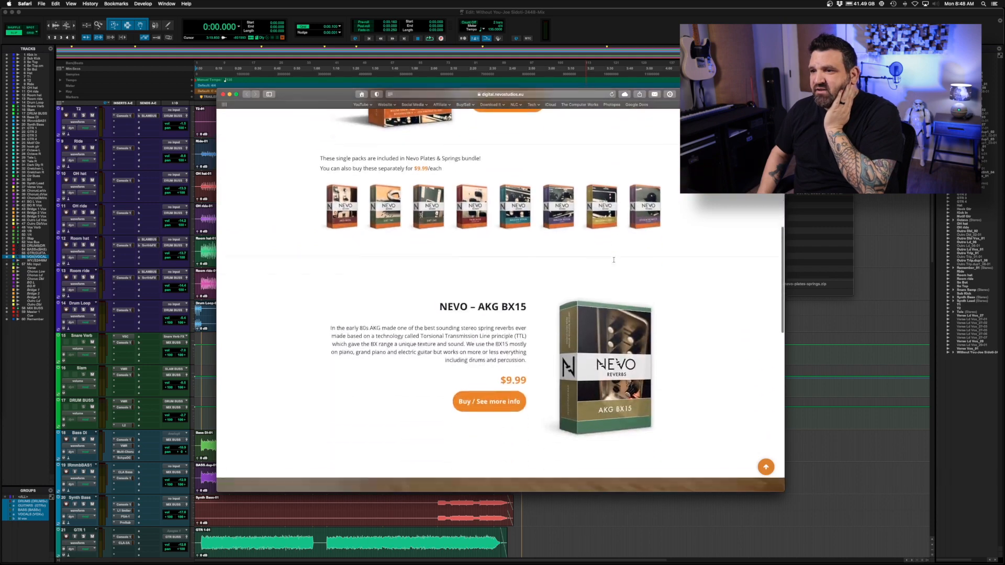
scroll(613, 259, "down", 2)
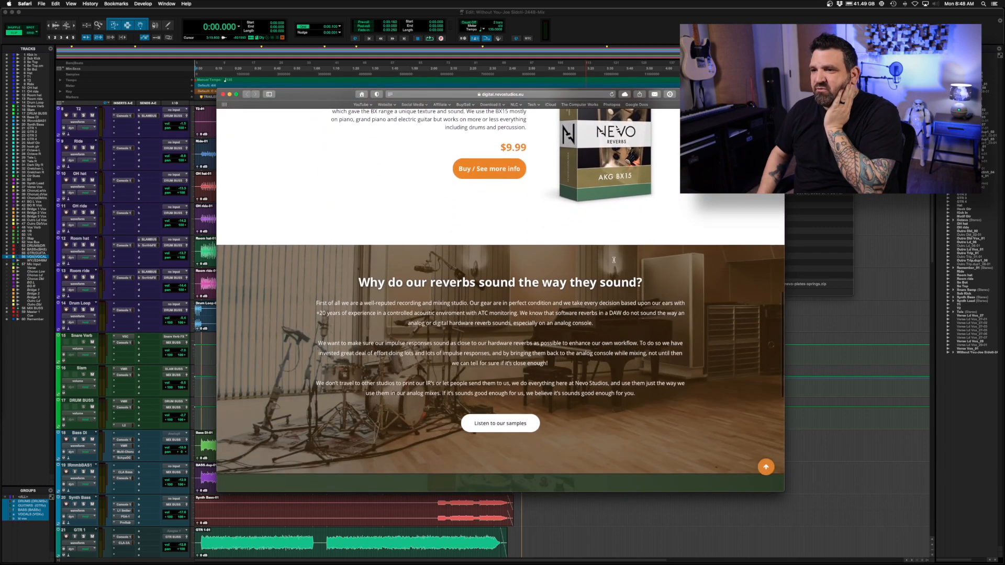
scroll(613, 261, "up", 20)
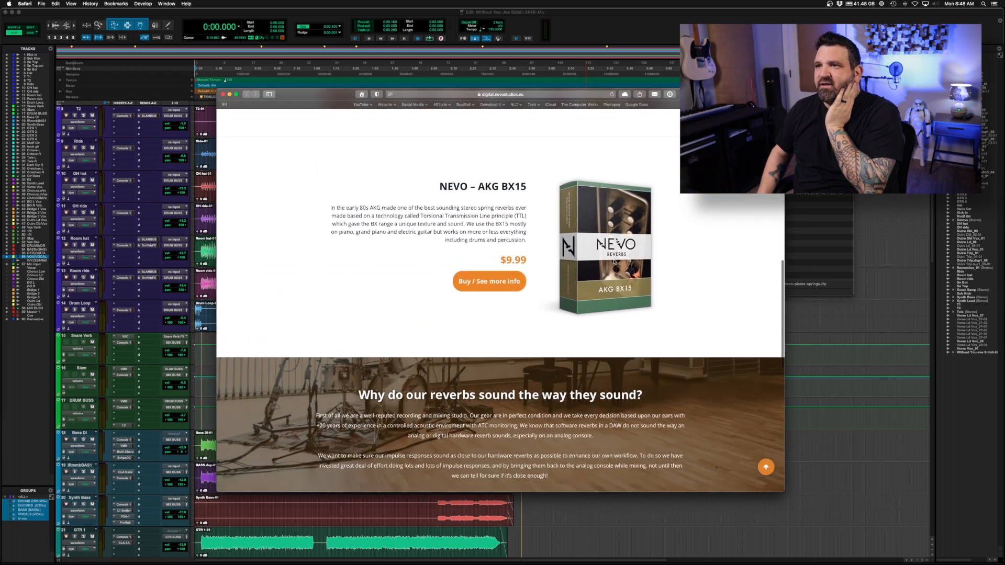
scroll(615, 262, "up", 1)
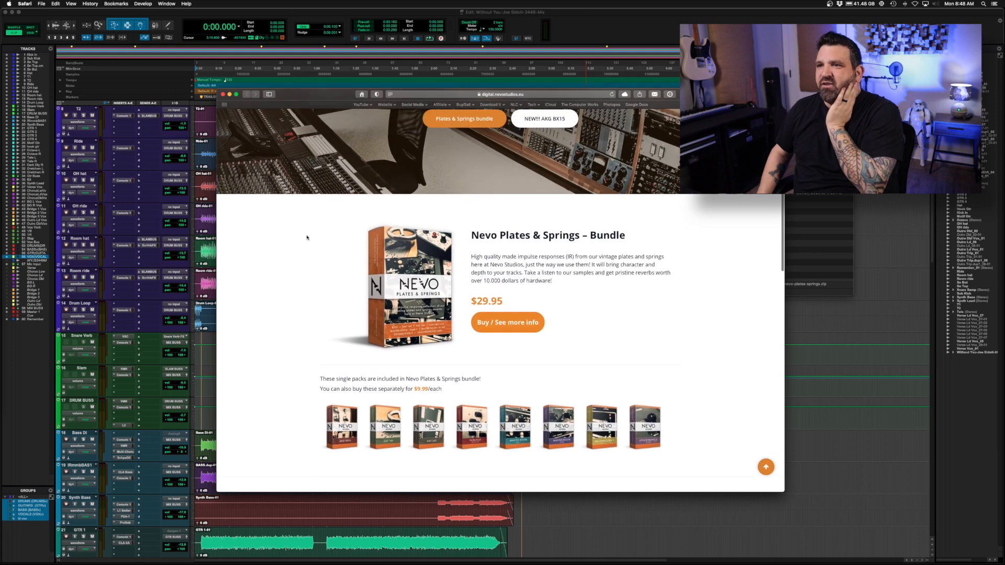
Examine the Nevo Plates & Springs – Bundle offer and the single packs it includes.
left_click_drag(473, 234, 626, 236)
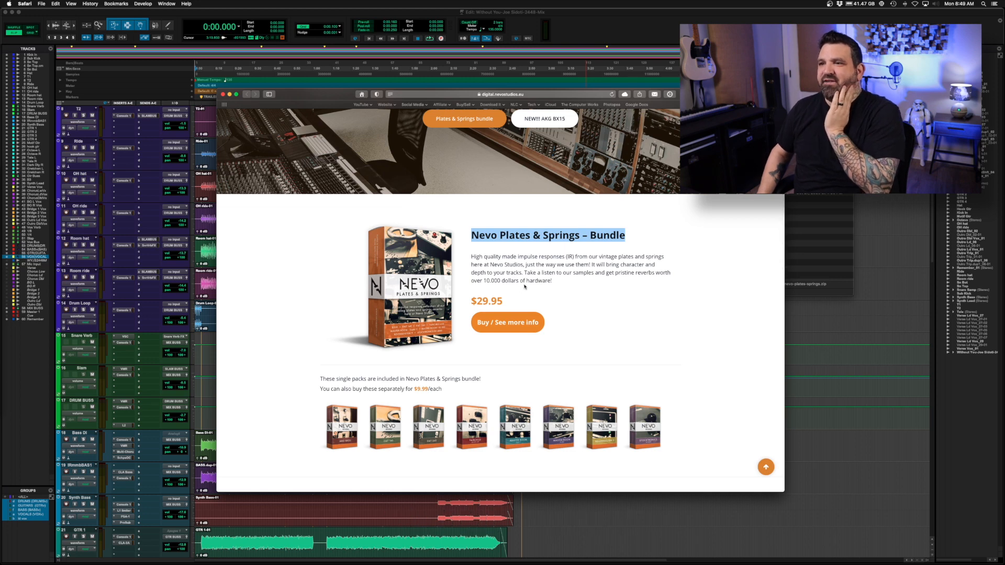
scroll(583, 283, "down", 2)
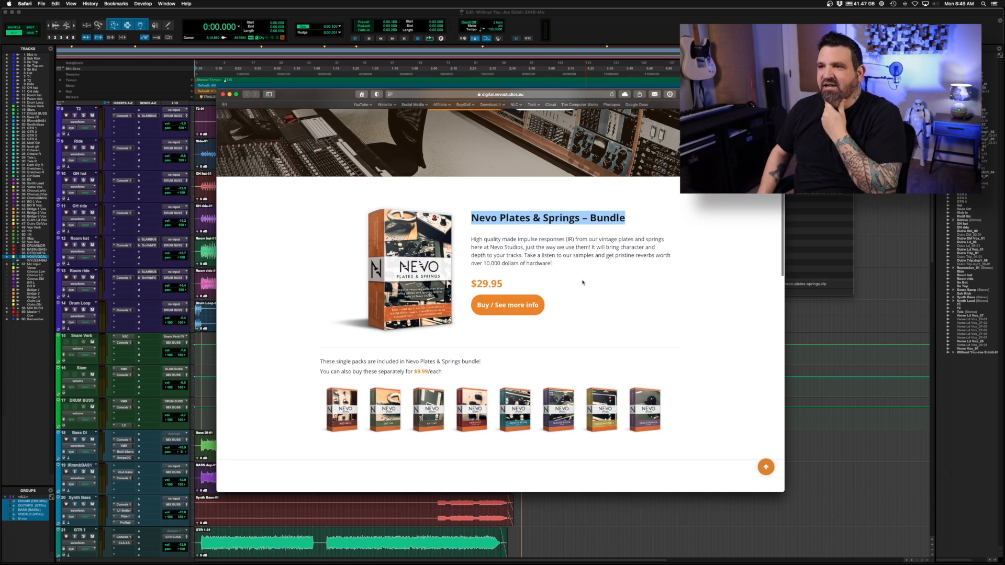
scroll(583, 283, "down", 5)
scroll(582, 283, "up", 6)
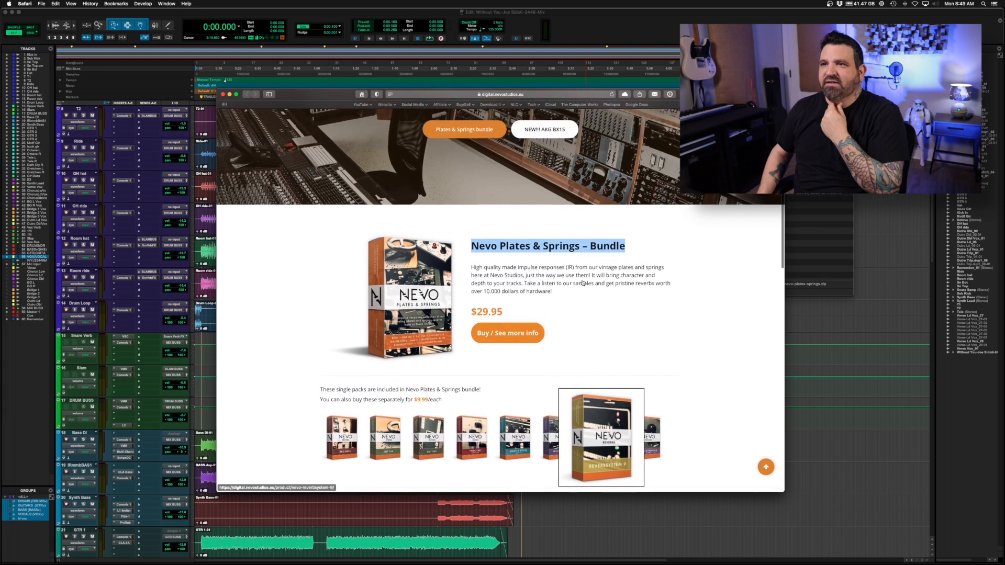
scroll(582, 283, "up", 6)
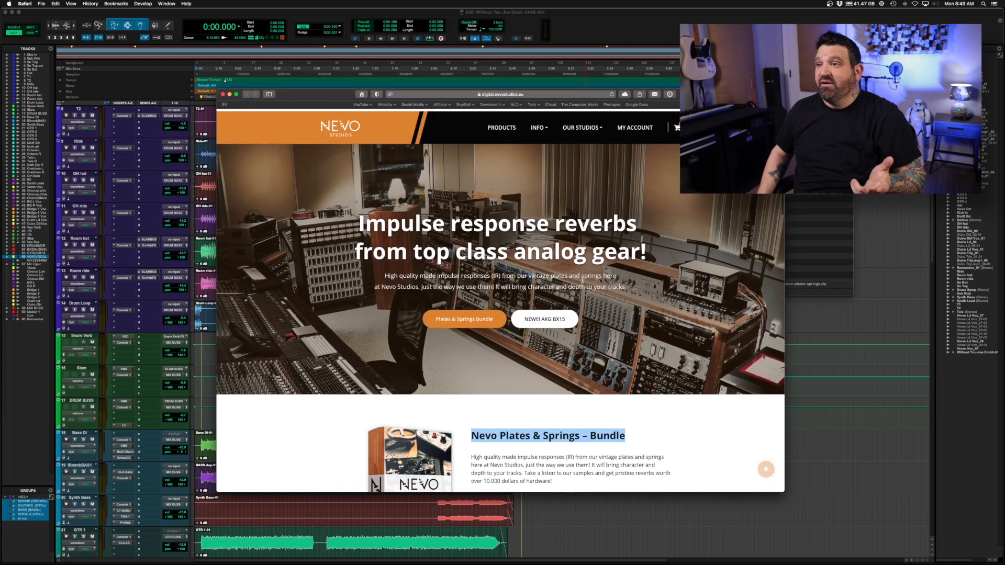
Hide the browser, extract nevo-plates-springs.zip in the Downloads folder and open the extracted Nevo Plates & Springs folder.
key("super+h")
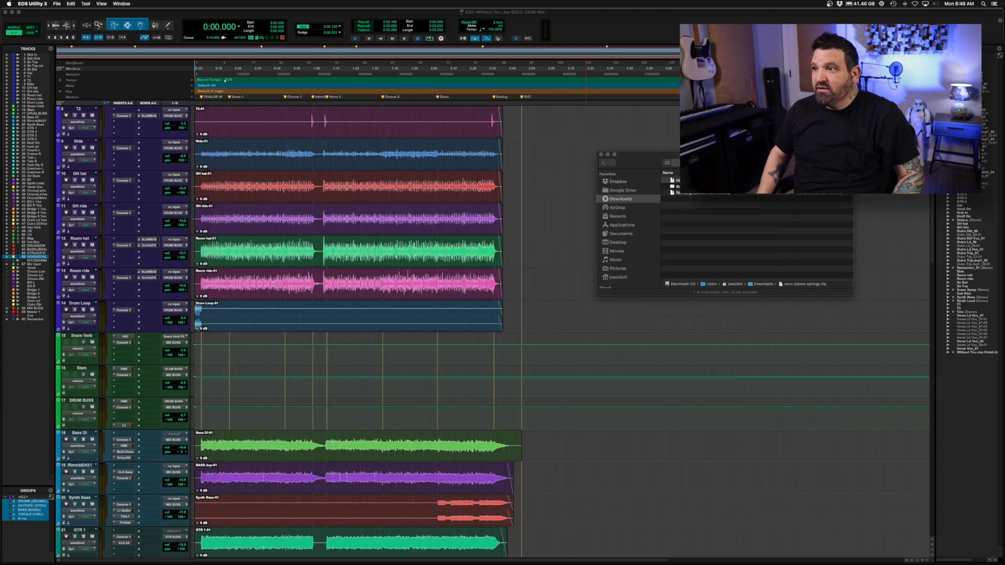
left_click_drag(644, 163, 381, 181)
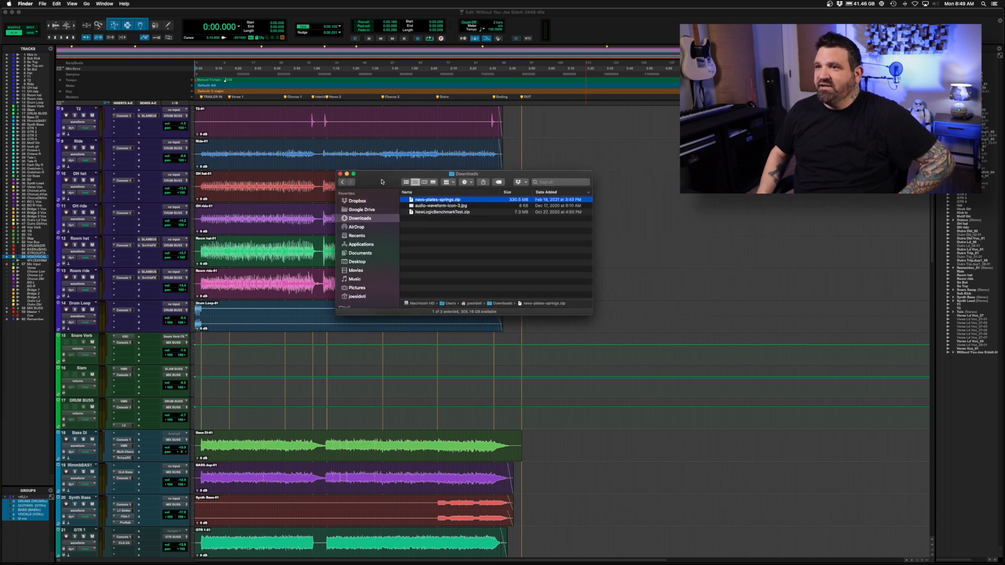
double_click(436, 200)
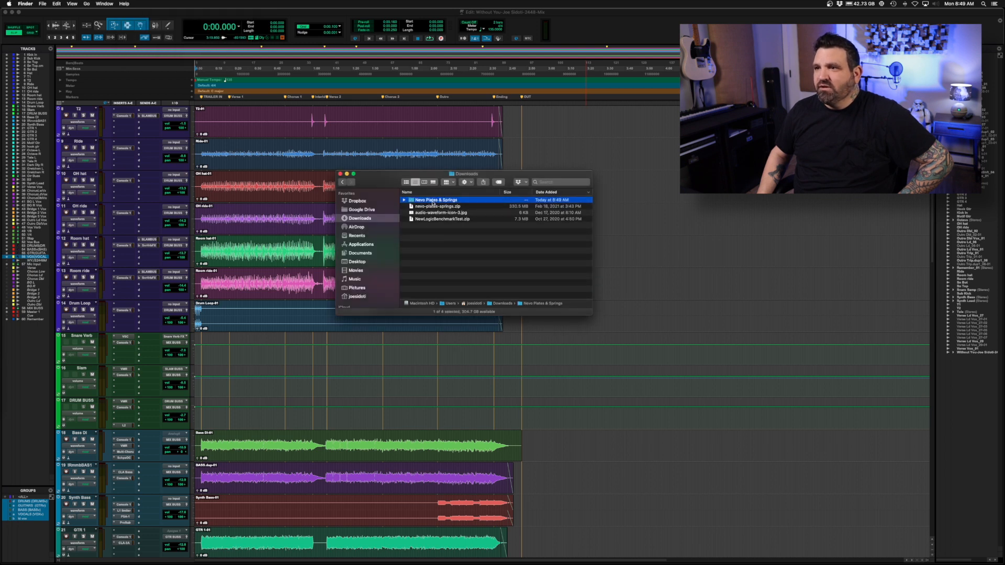
double_click(433, 202)
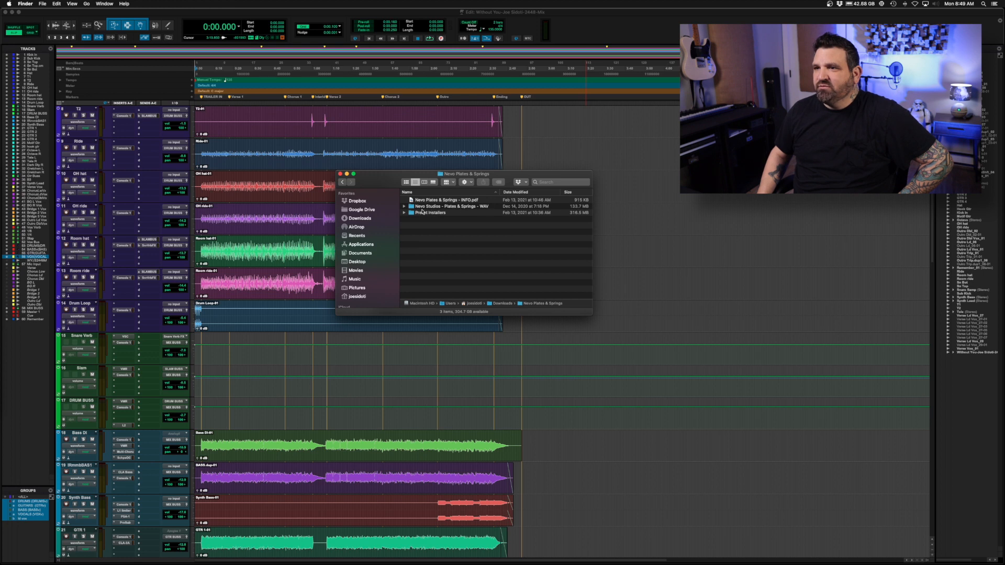
Preview Nevo Plates & Springs - INFO.pdf to read the included WAV files and supported convolution plug-ins.
left_click(433, 201)
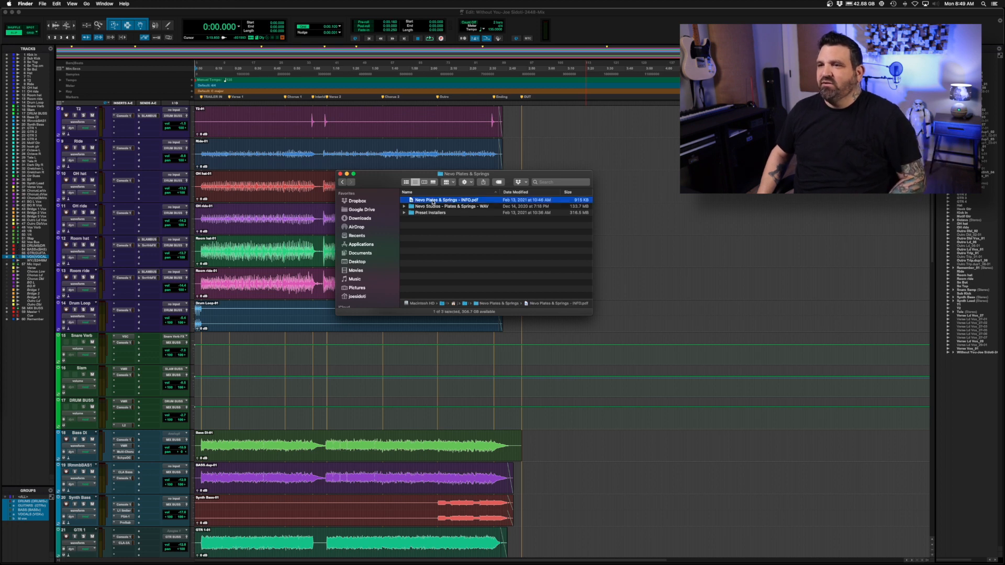
key("space")
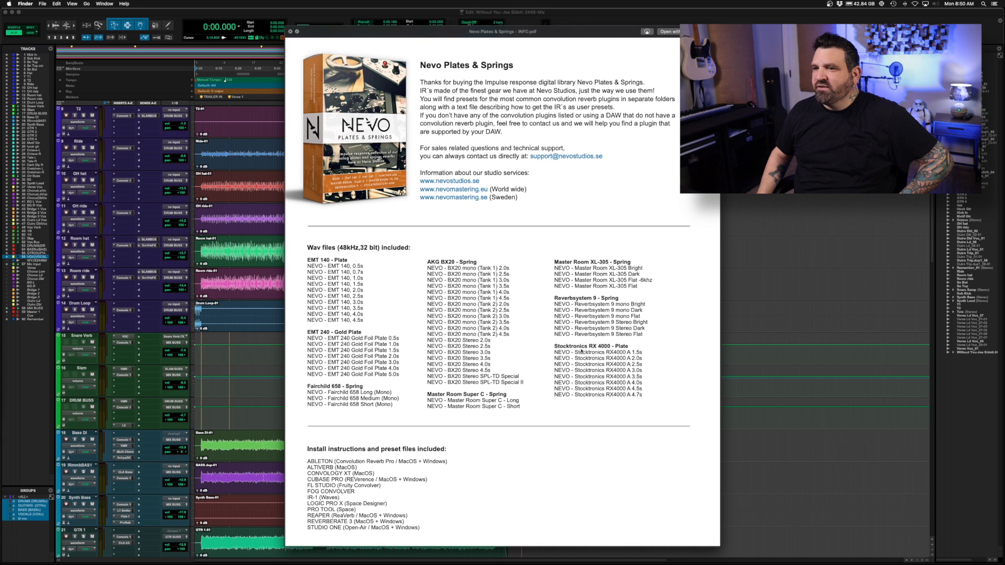
scroll(584, 343, "down", 1)
scroll(582, 352, "up", 1)
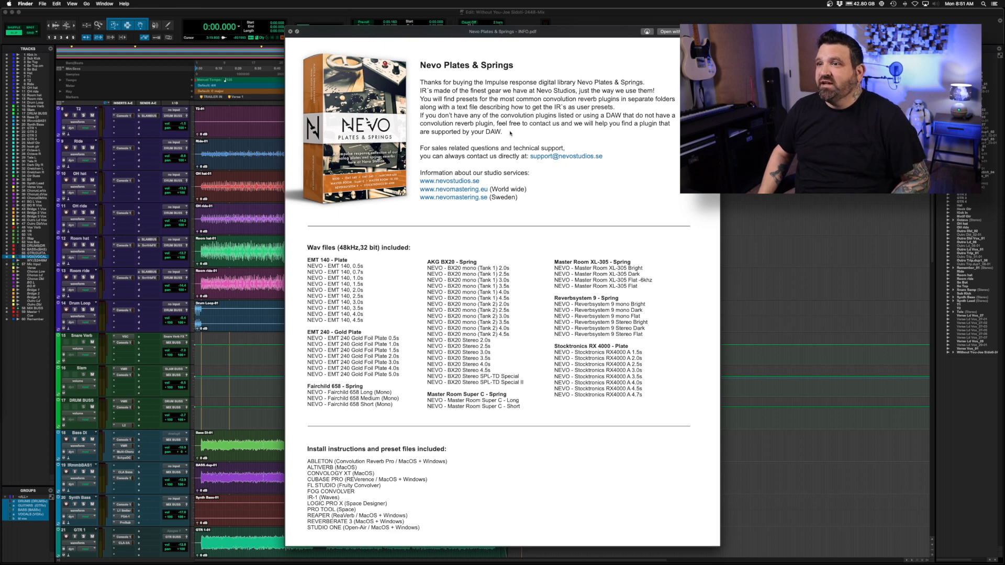
key("space")
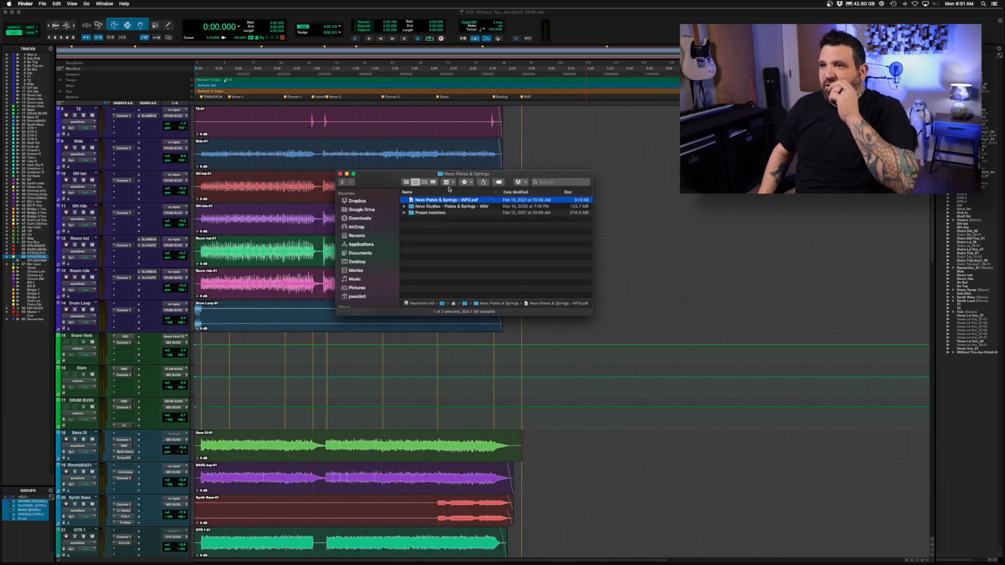
Read the Install for PRO TOOLS (Space) PDF inside the Preset Installers folder.
double_click(432, 213)
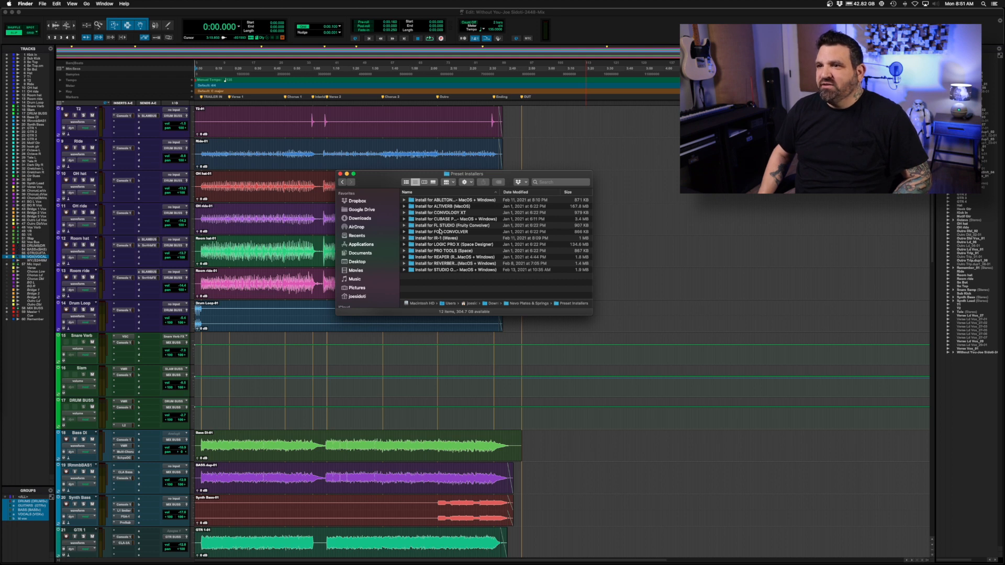
double_click(445, 251)
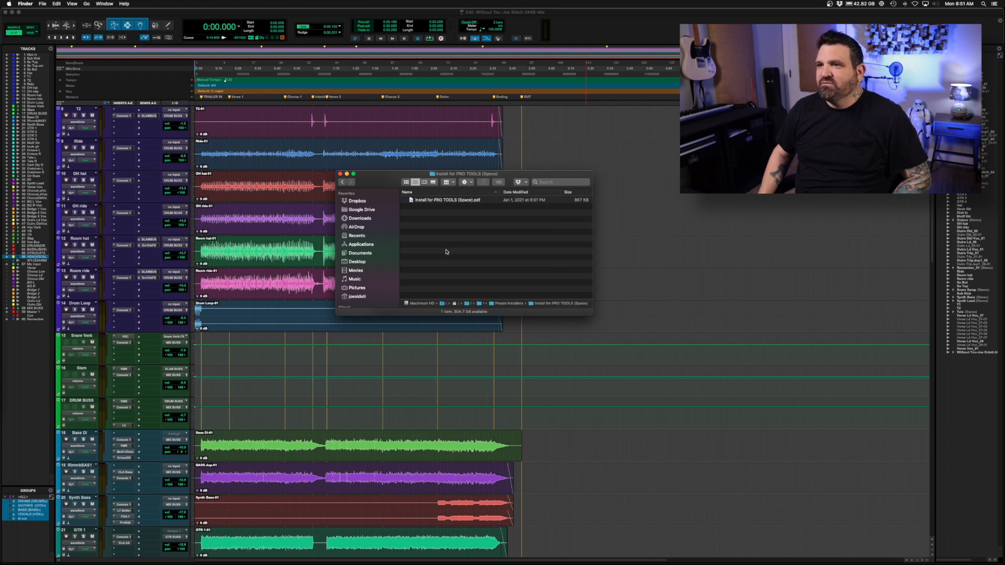
left_click(472, 201)
key("space")
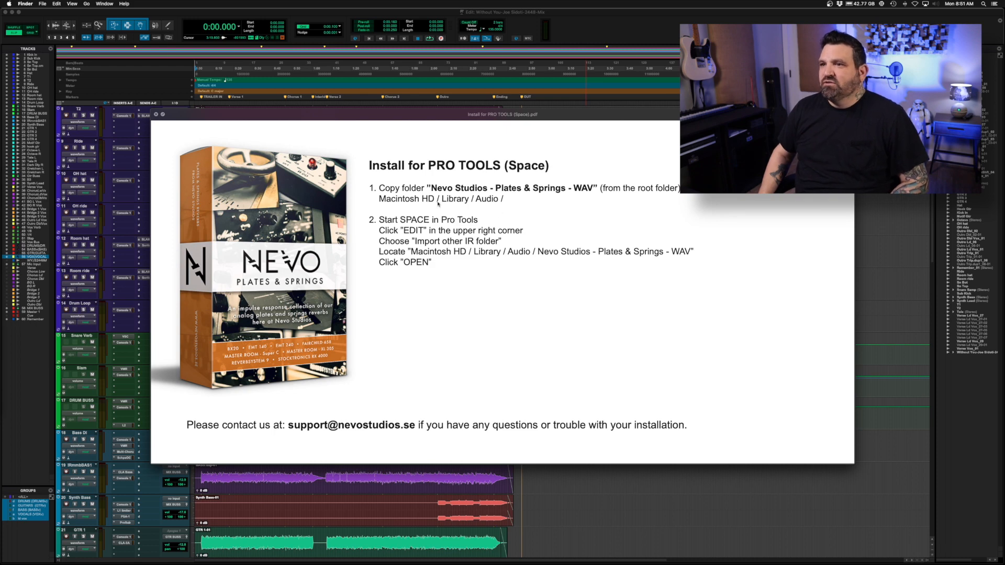
key("space")
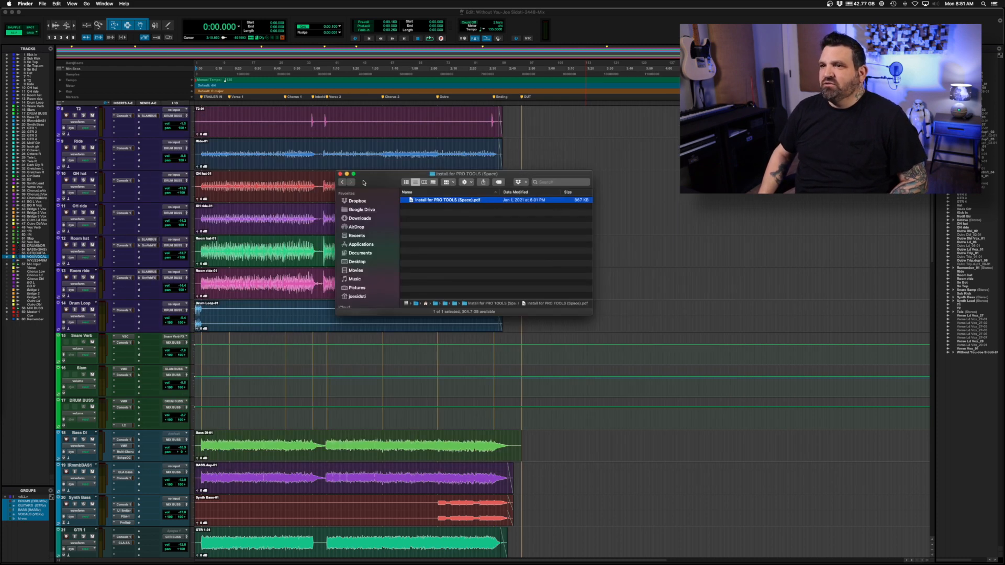
Check the contents of the Nevo Studios - Plates & Springs - WAV folder in the extracted root folder, and copy that folder.
left_click(343, 182)
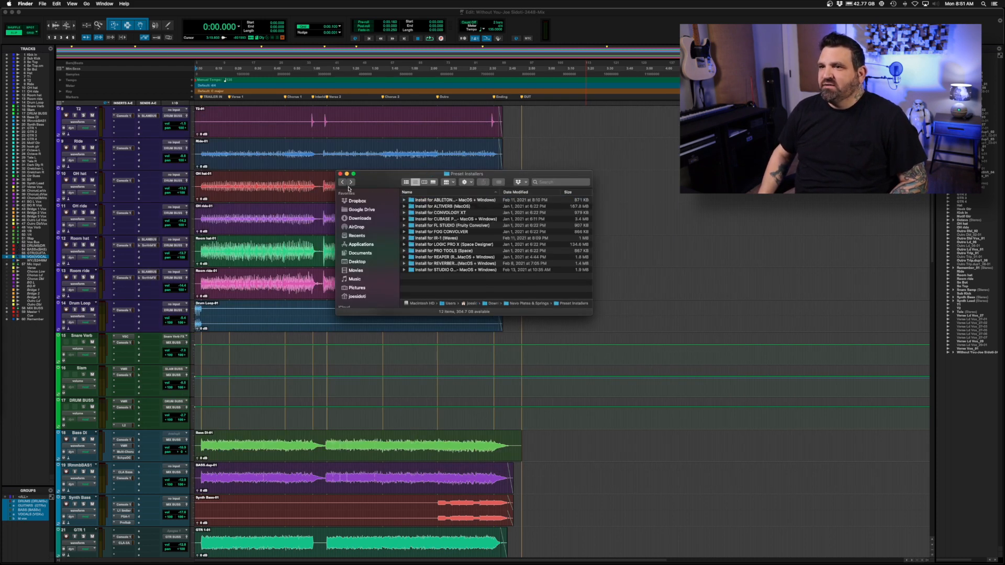
left_click(343, 183)
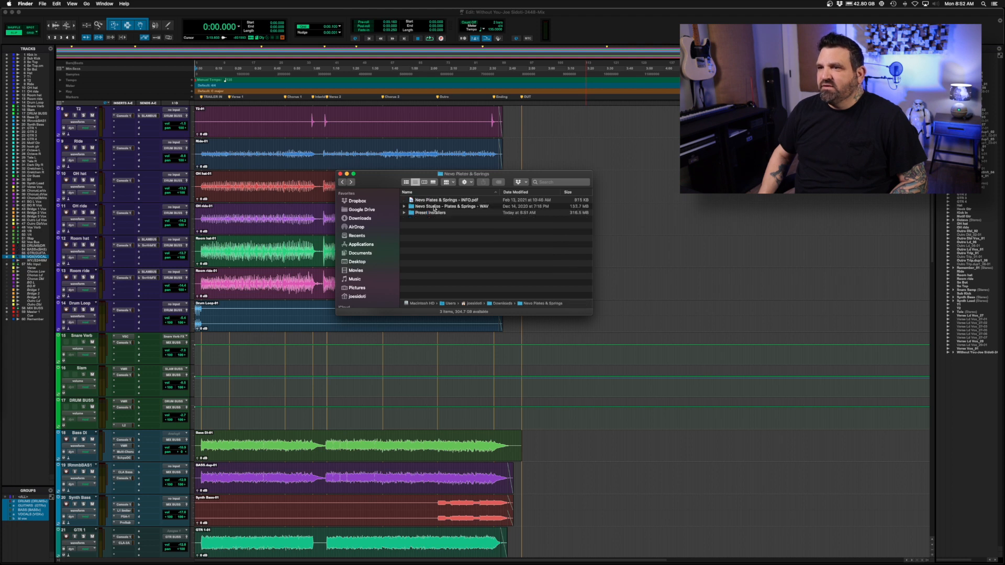
left_click(431, 207)
double_click(427, 208)
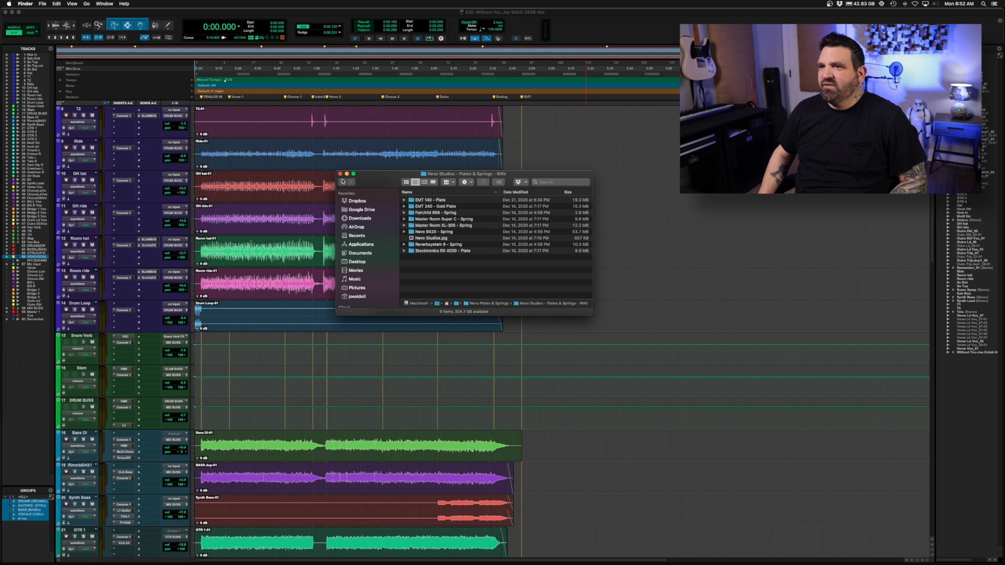
left_click(343, 182)
left_click(422, 208)
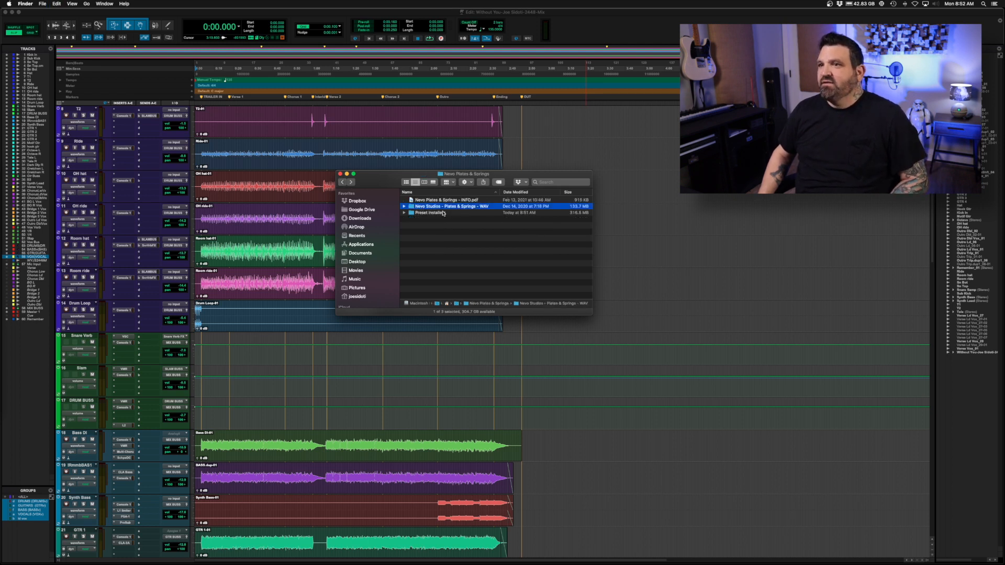
Paste the copied WAV folder into Macintosh HD / Library / Audio and authorize the copy with the account password.
scroll(367, 252, "down", 5)
left_click(364, 255)
double_click(430, 206)
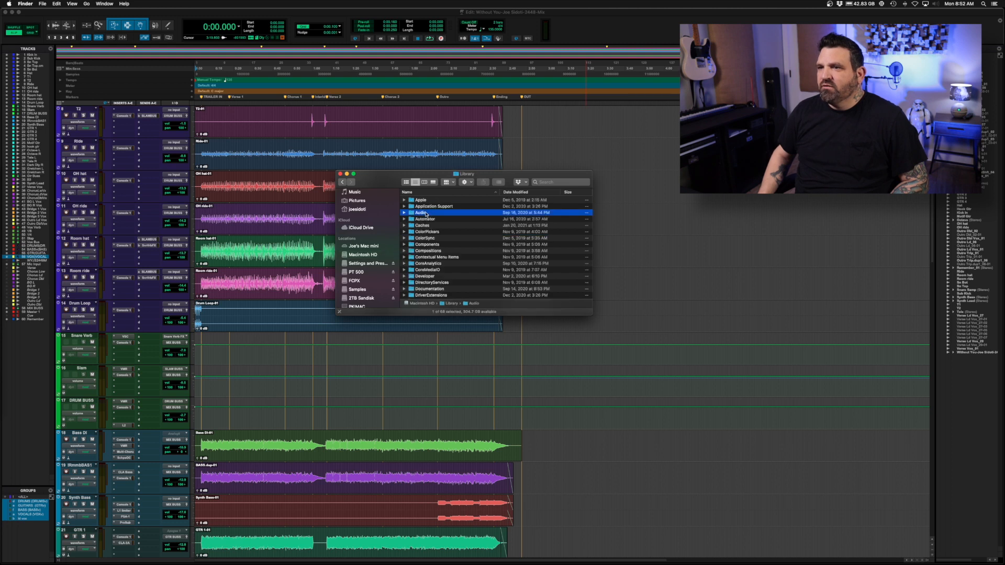
double_click(428, 212)
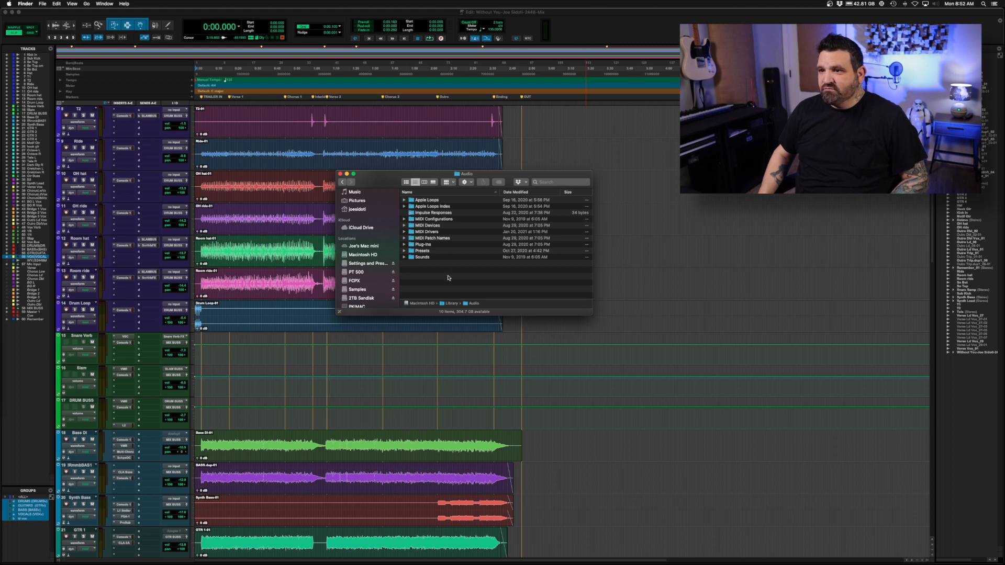
key("super+v")
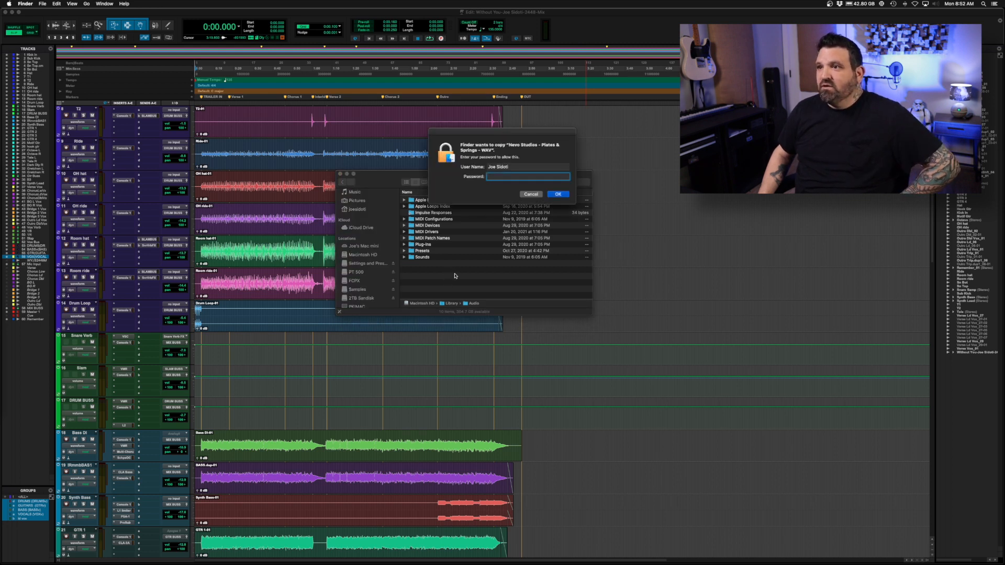
type("••••••••")
key("Return")
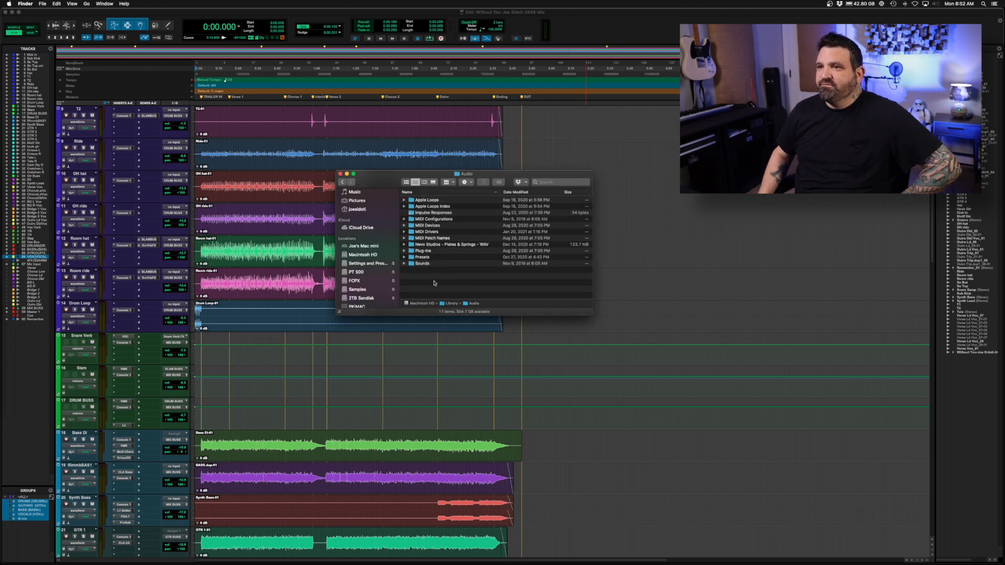
Switch to Pro Tools and insert the multichannel Space (stereo) reverb below Console 1 on the Snare Verb track.
left_click(269, 360)
scroll(269, 359, "down", 5)
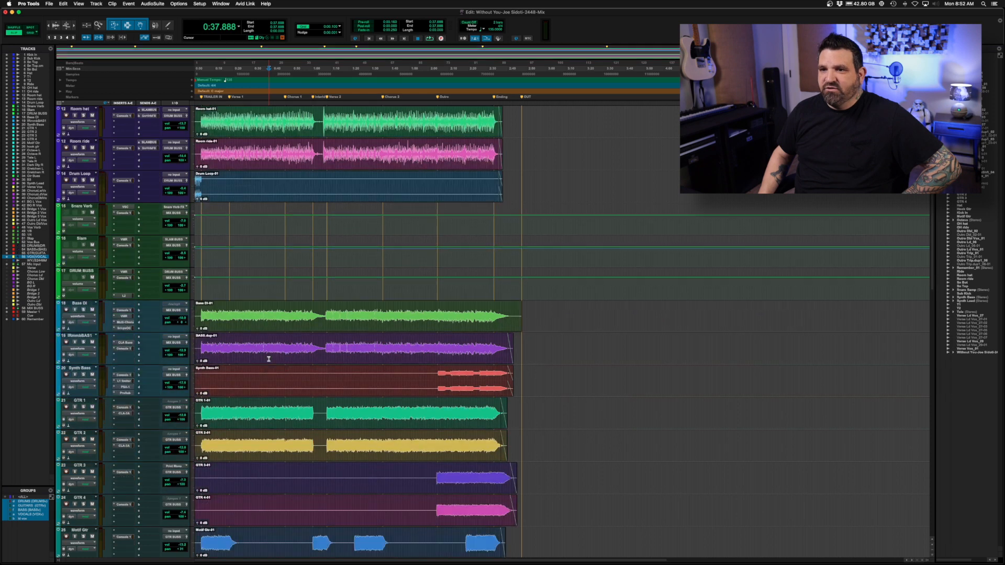
scroll(269, 360, "up", 3)
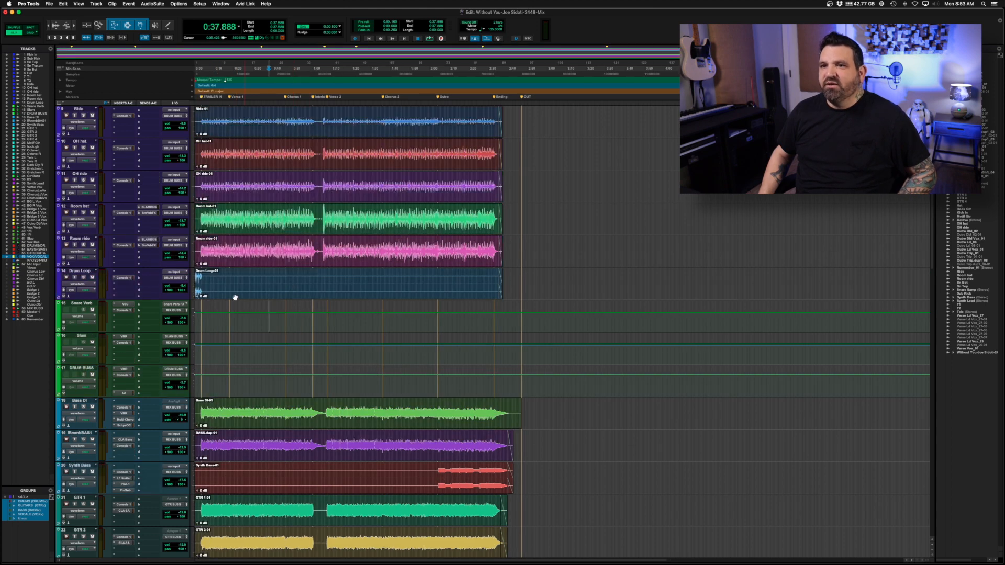
left_click(120, 317)
mouse_move(145, 317)
mouse_move(218, 330)
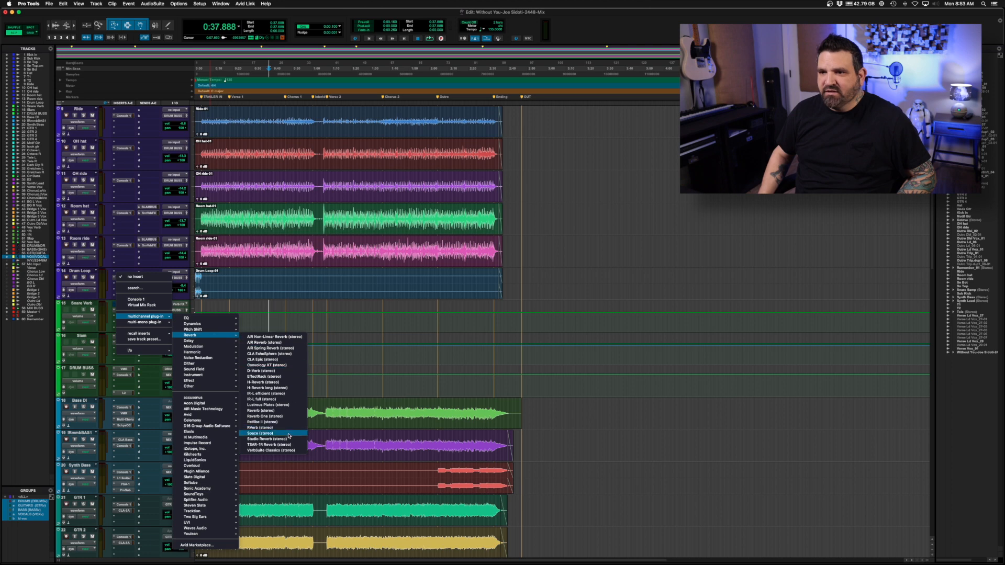
left_click(286, 435)
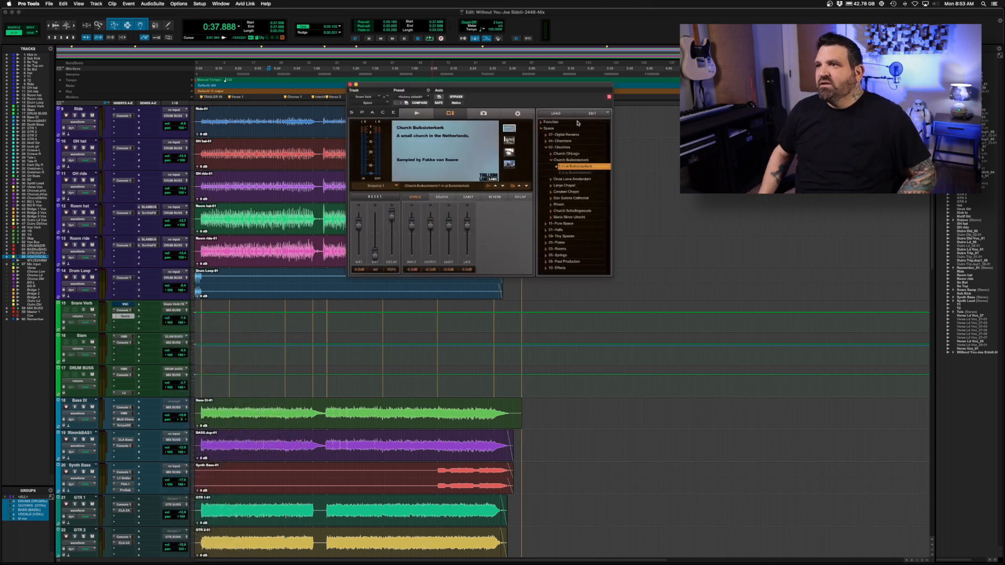
Import the Nevo Studios - Plates & Springs - WAV folder from Macintosh HD / Library / Audio into Space as an IR folder.
left_click(606, 114)
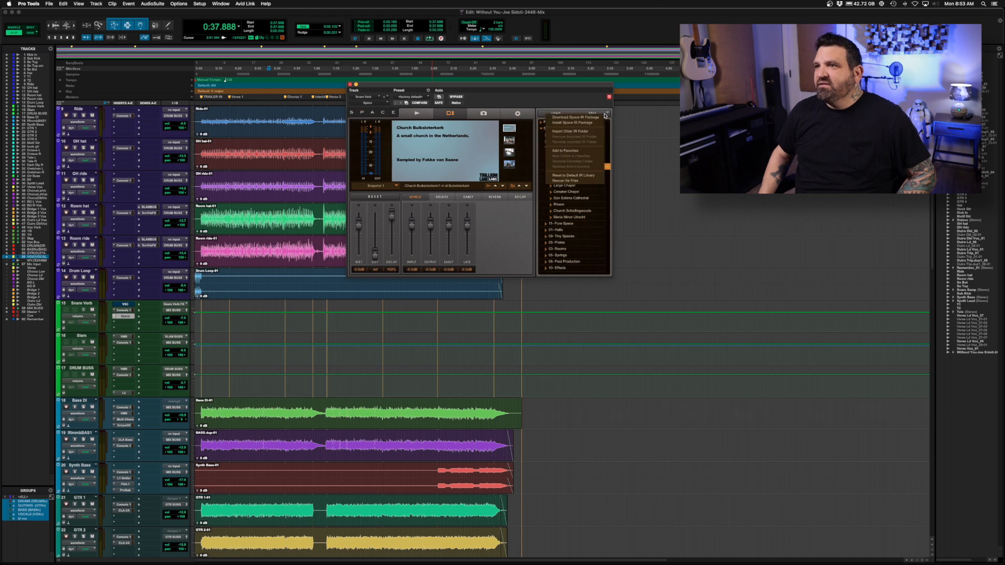
left_click(585, 132)
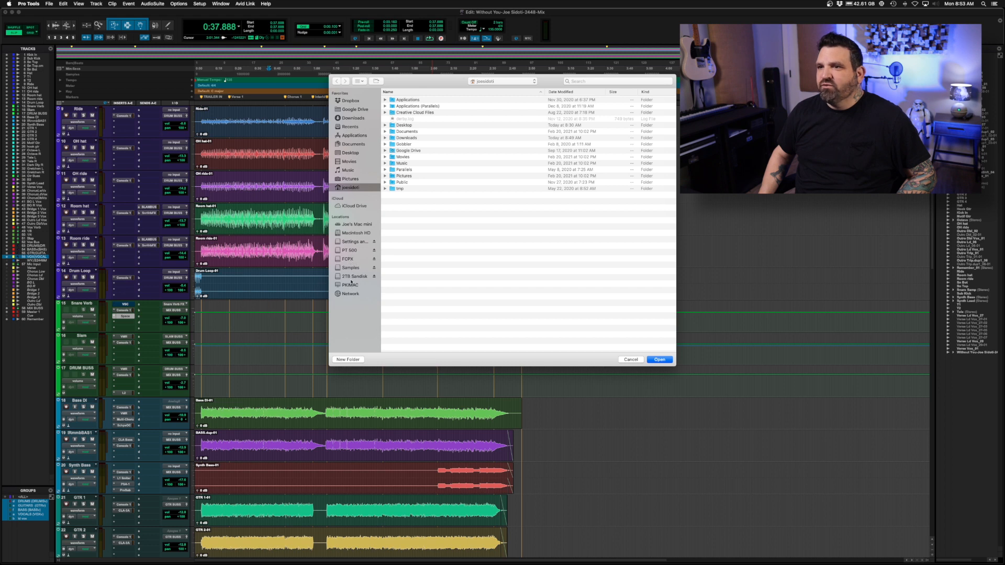
left_click(353, 233)
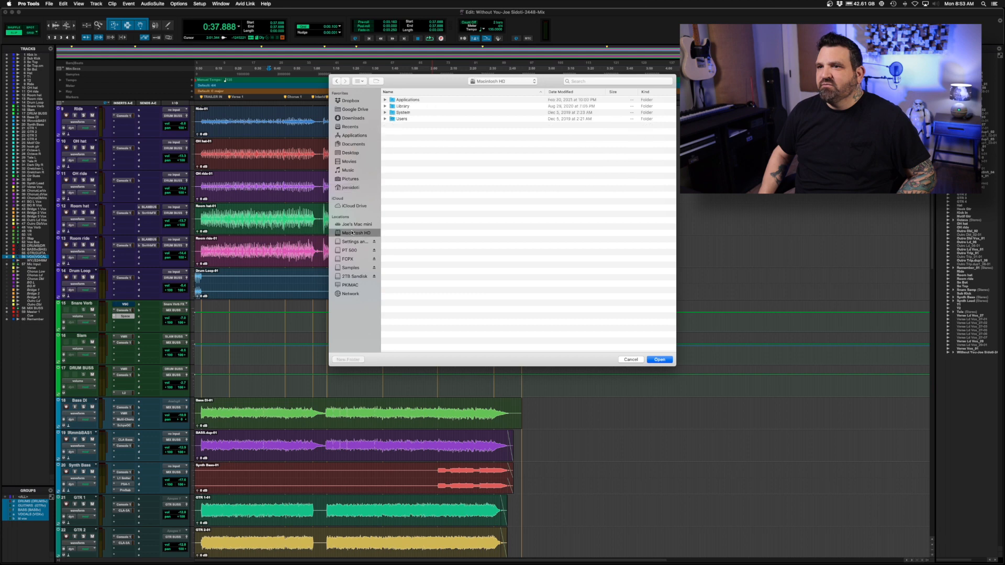
double_click(407, 107)
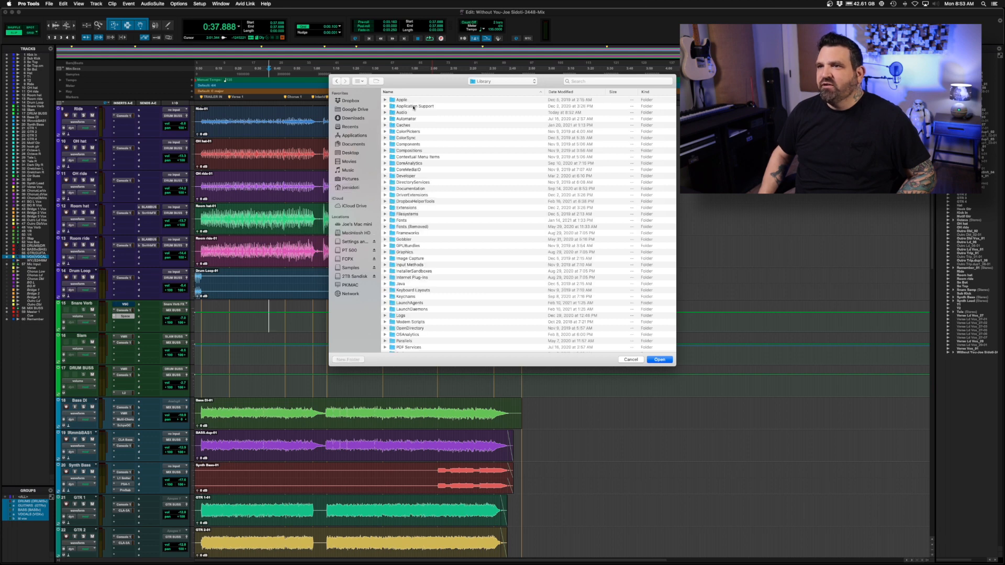
double_click(410, 113)
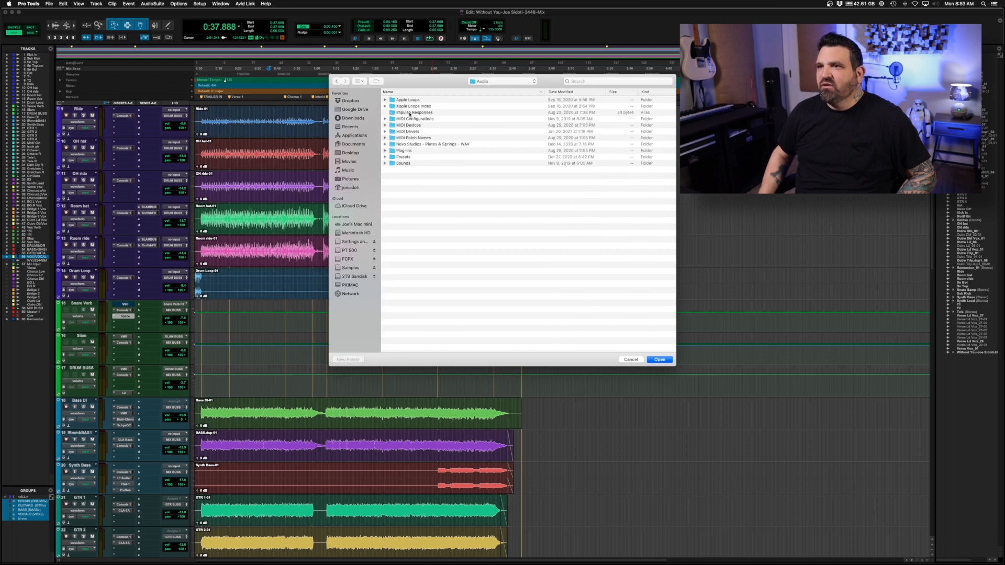
left_click(422, 145)
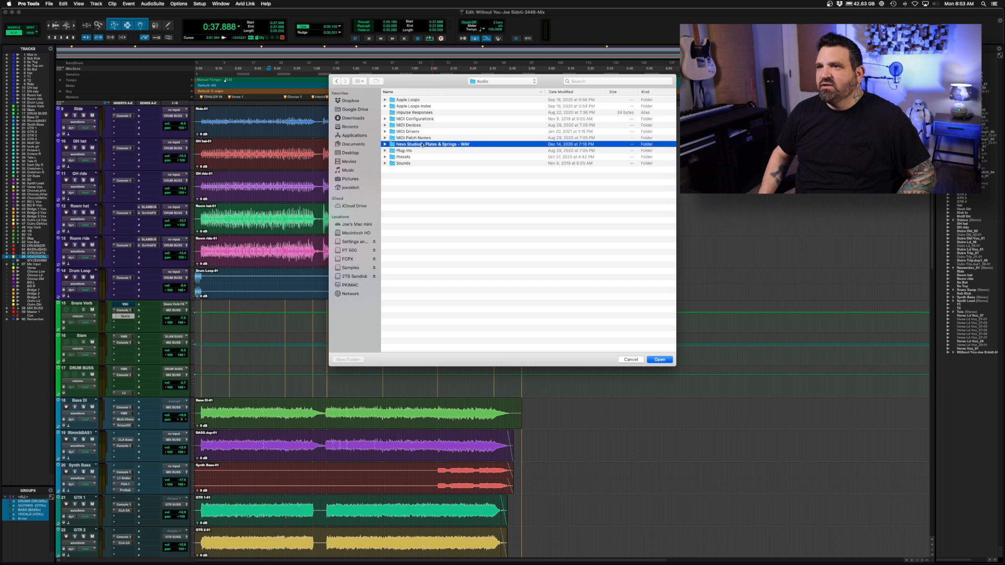
left_click(660, 360)
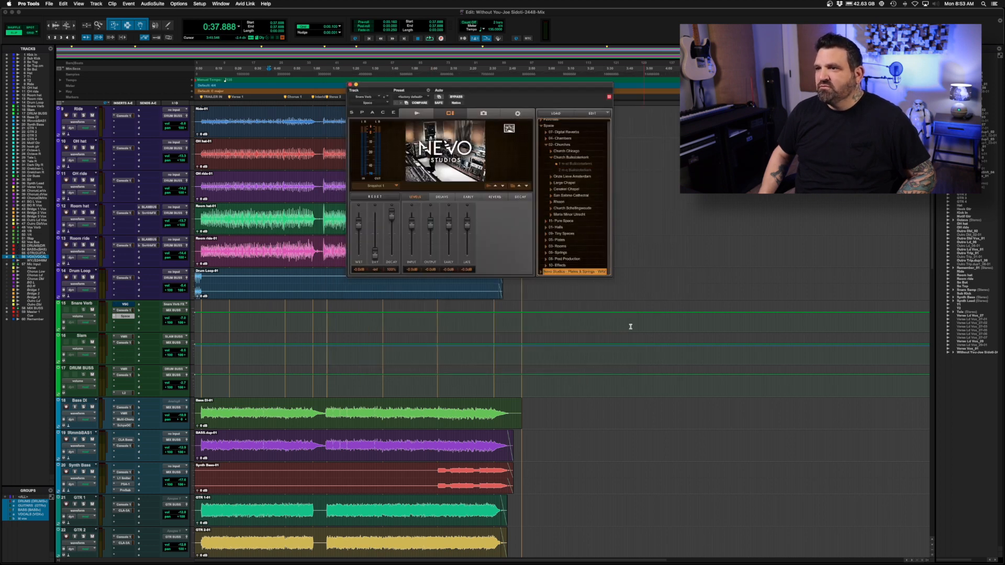
Collapse the Churches and Space groups in the IR browser and expand the Nevo Studios - Plates & Springs - WAV folder.
left_click(551, 152)
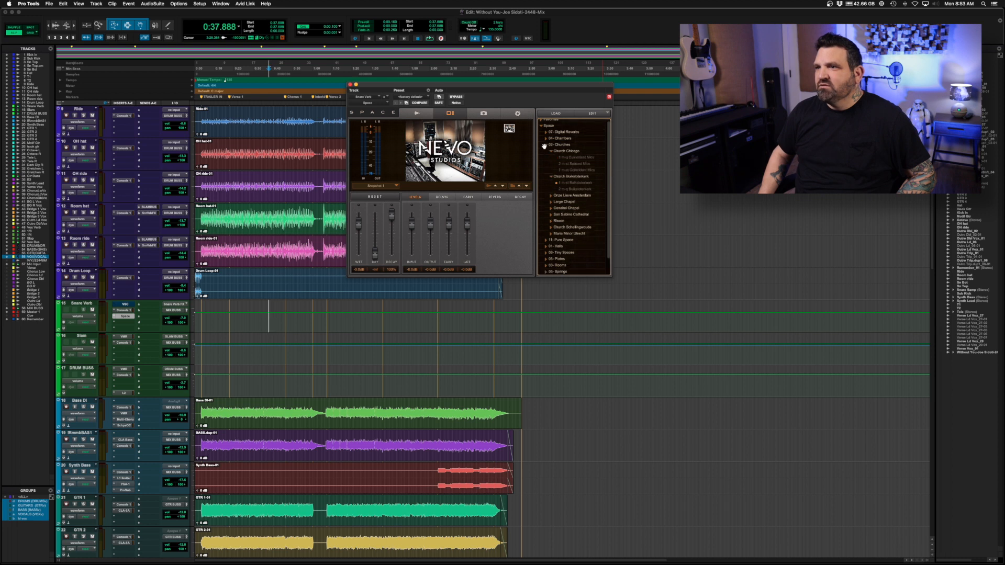
left_click(546, 144)
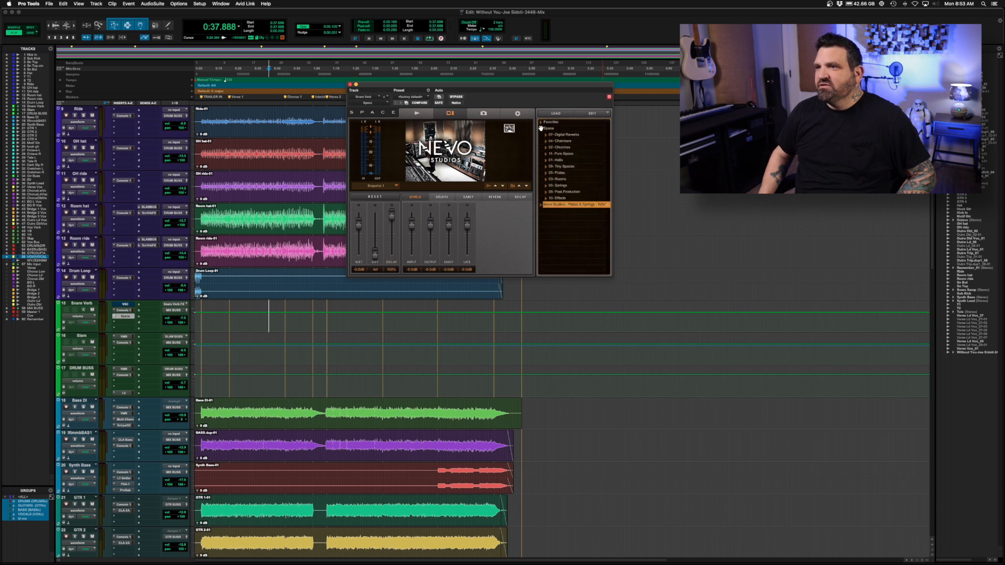
left_click(541, 128)
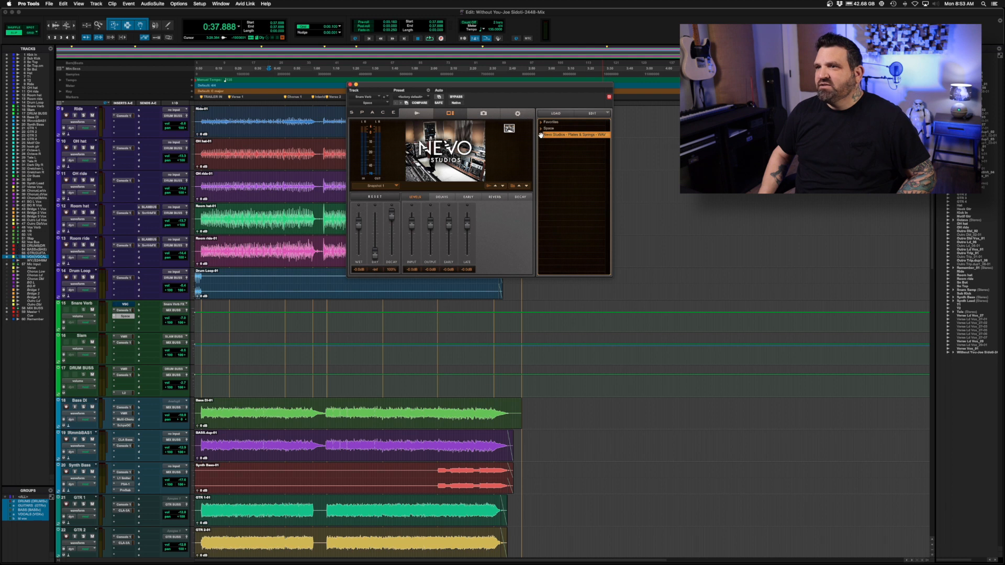
left_click(541, 135)
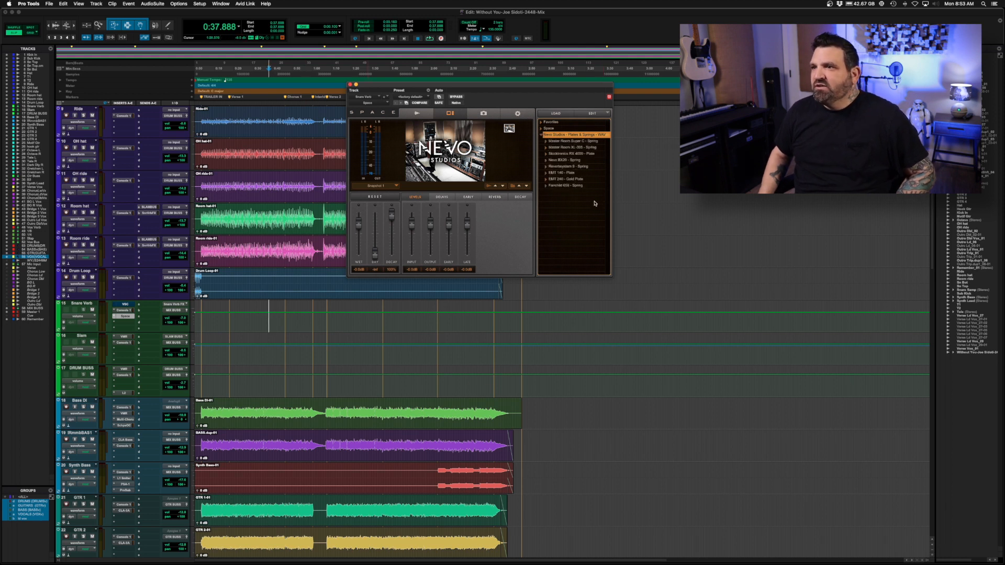
Load the NEVO - EMT 140, 2.0s impulse response from the EMT 140 - Plate folder and display its waveform.
left_click(546, 173)
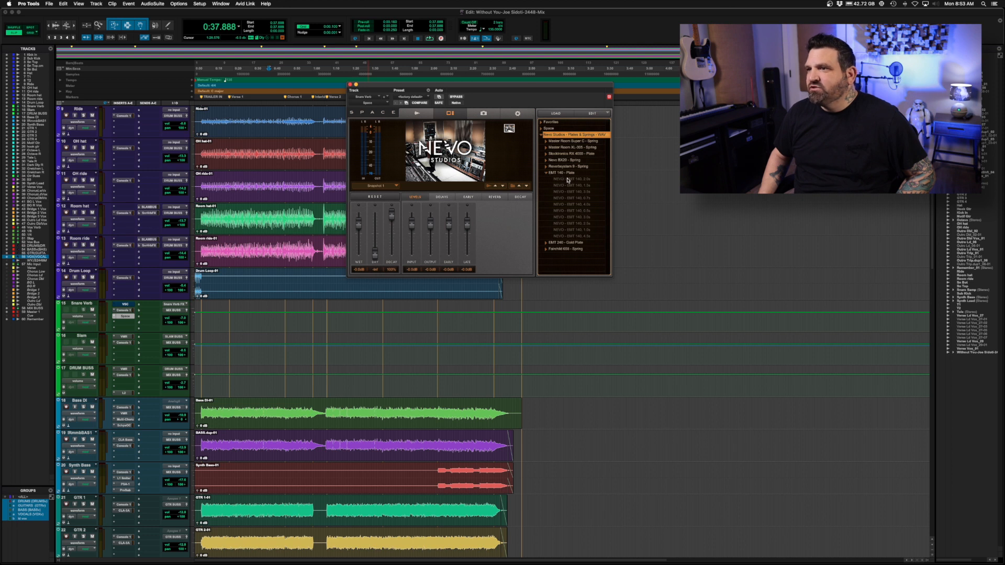
left_click(565, 180)
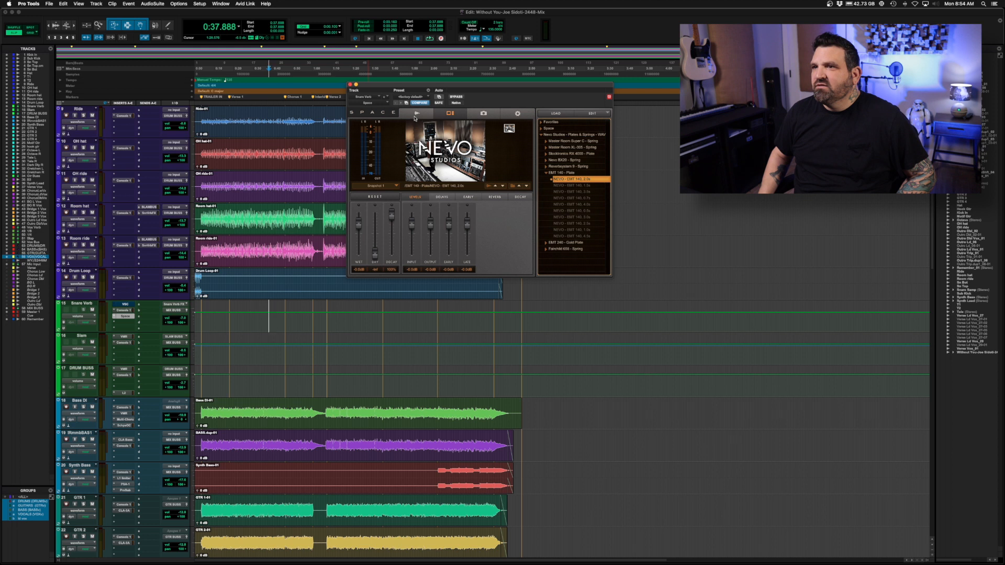
left_click(416, 113)
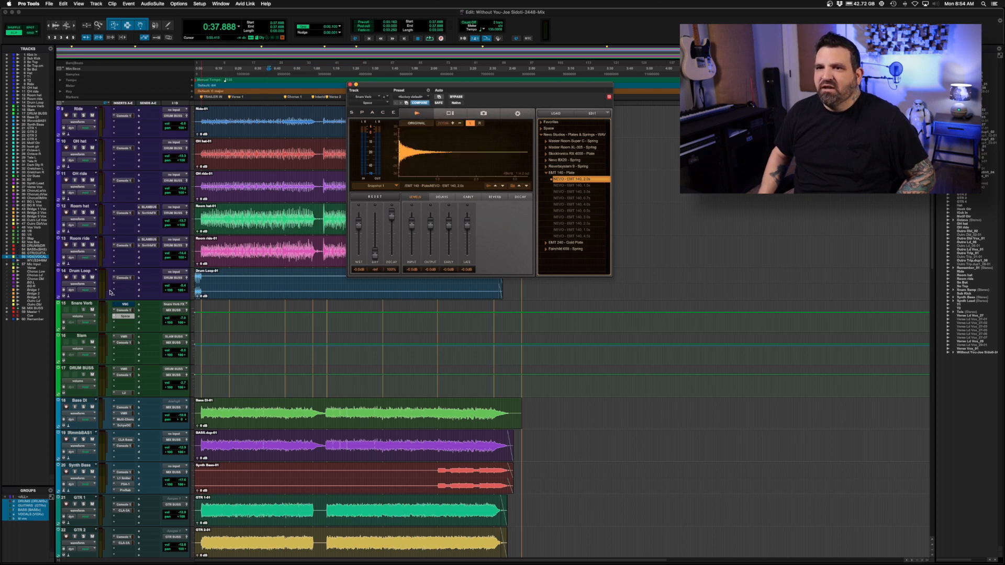
Solo the Sn Top track and play the session from the start to audition the 2.0s plate reverb.
scroll(105, 311, "up", 8)
left_click(84, 181)
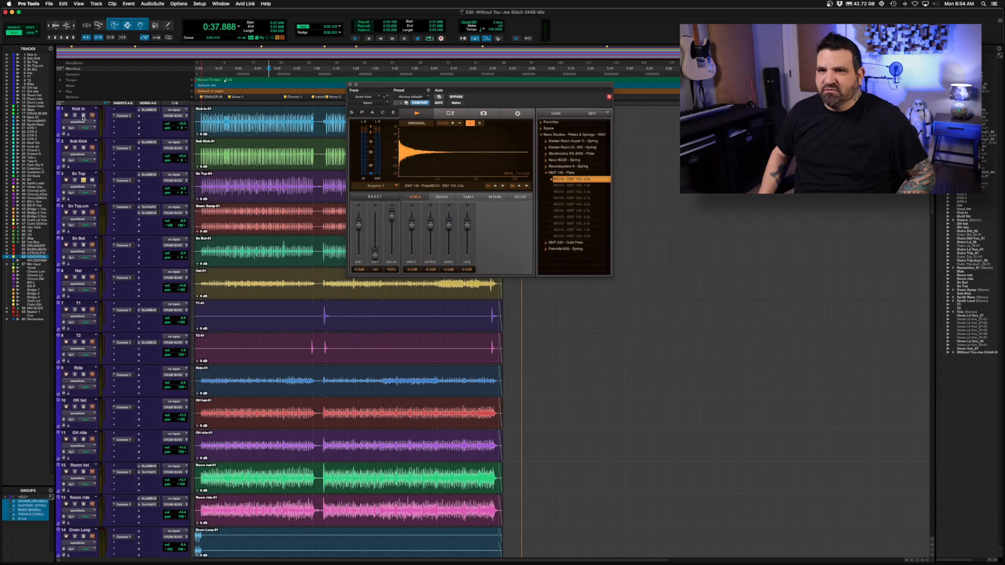
scroll(83, 117, "down", 7)
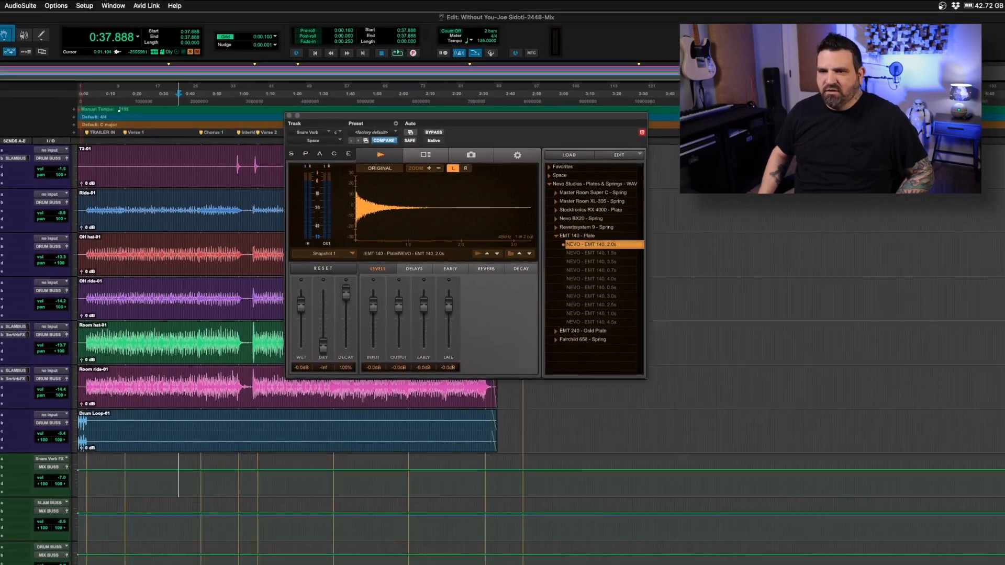
key("Return")
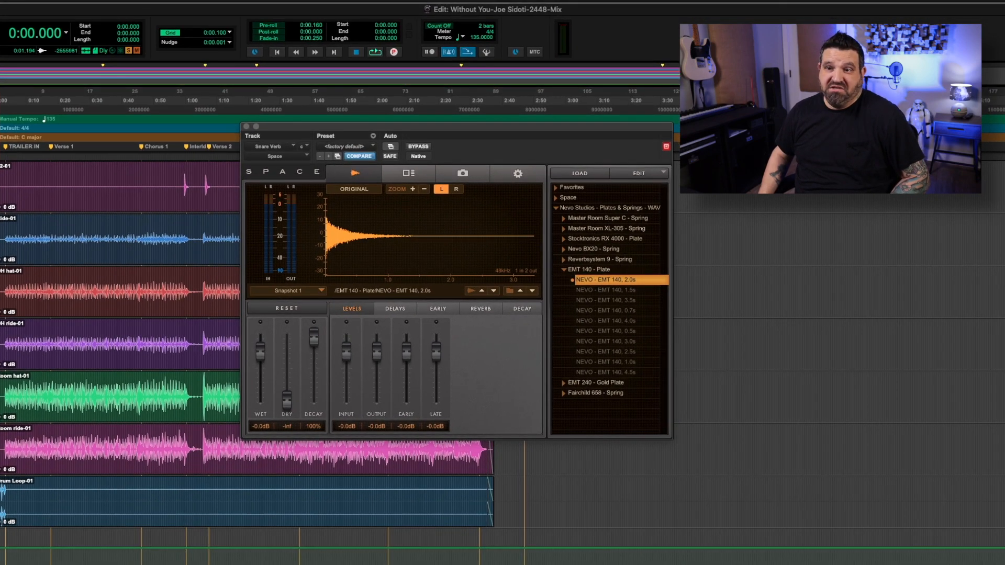
key("space")
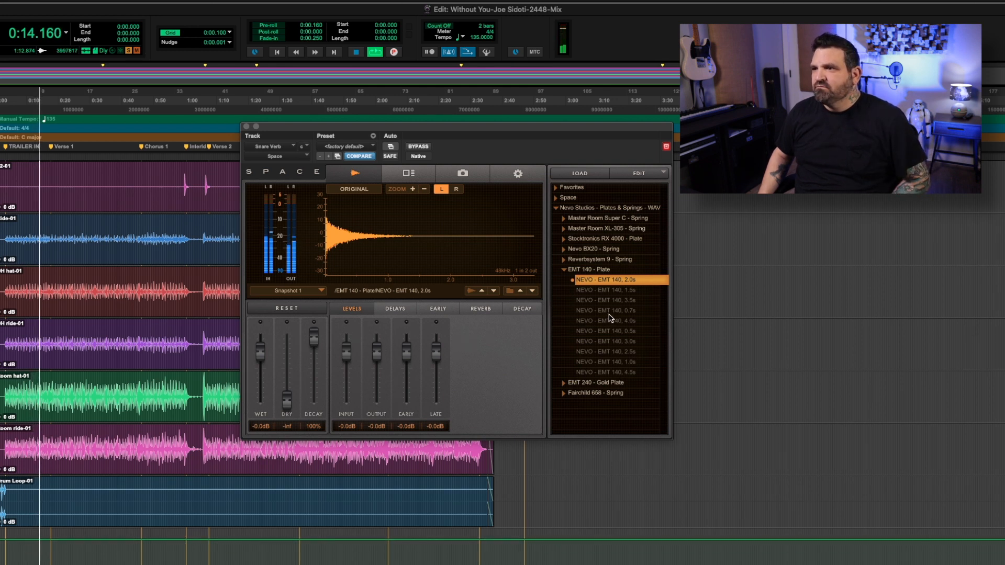
key("space")
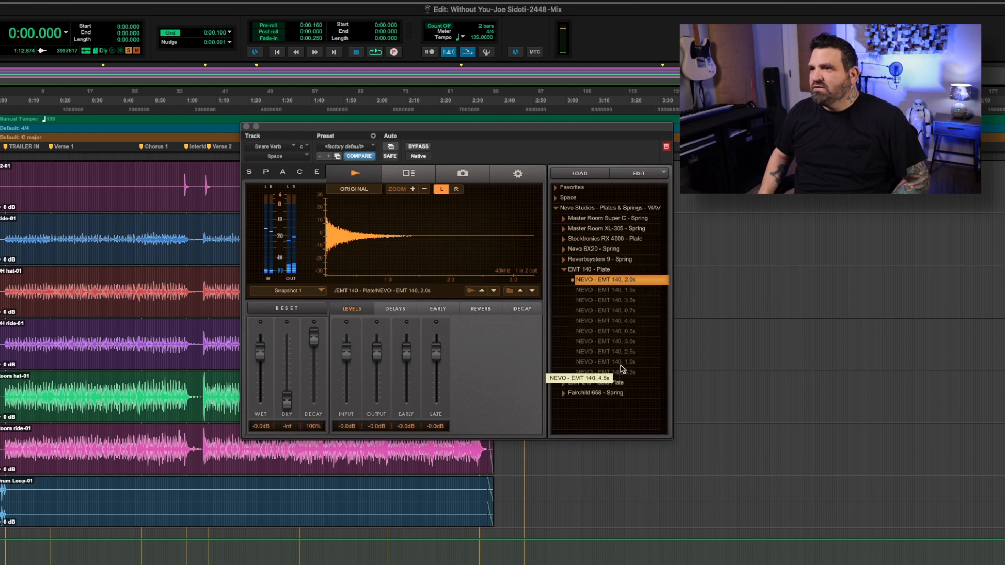
Load the NEVO - EMT 140, 1.5s impulse response and audition it, switching the display from the waveform to the Nevo Studios picture.
left_click(639, 293)
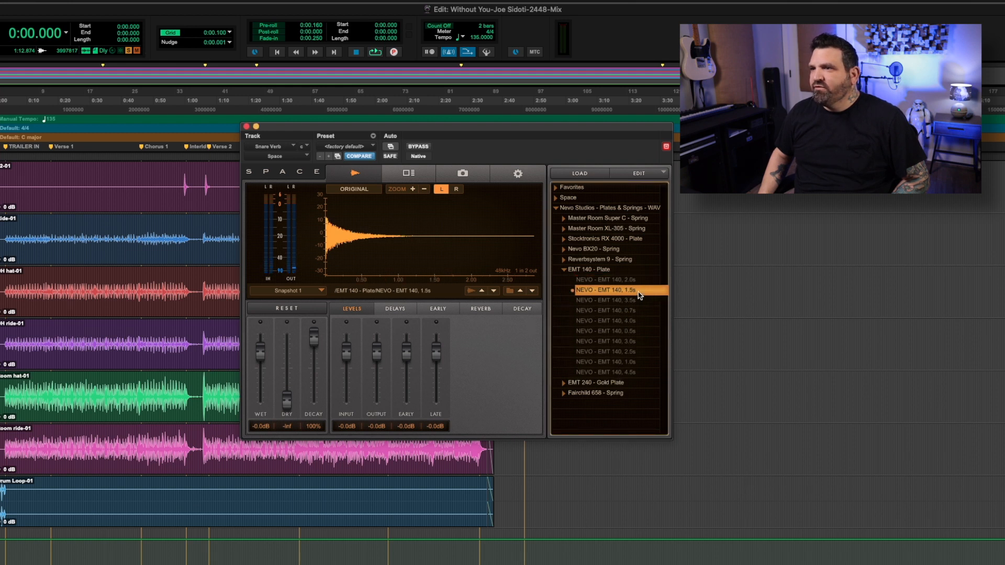
key("space")
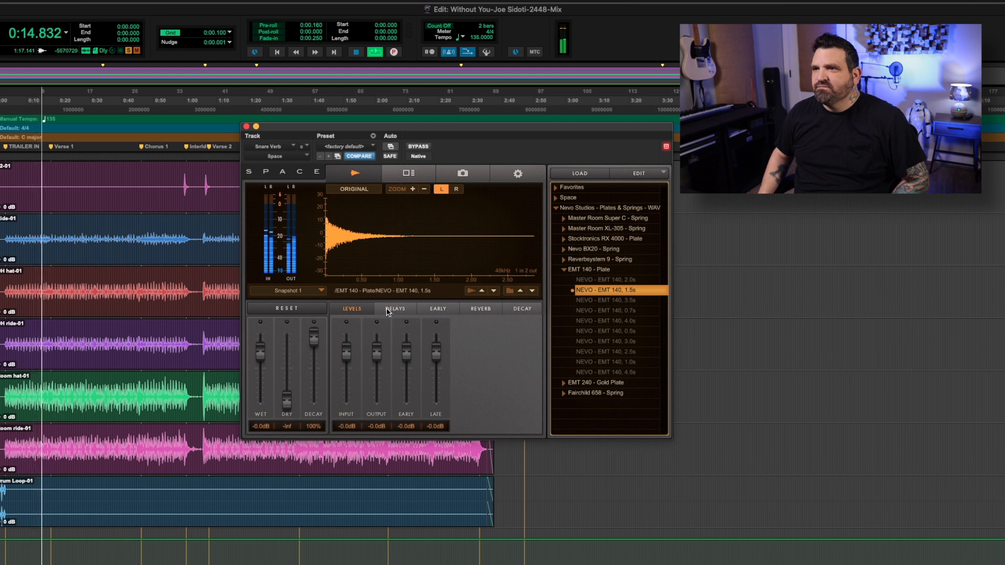
left_click(418, 173)
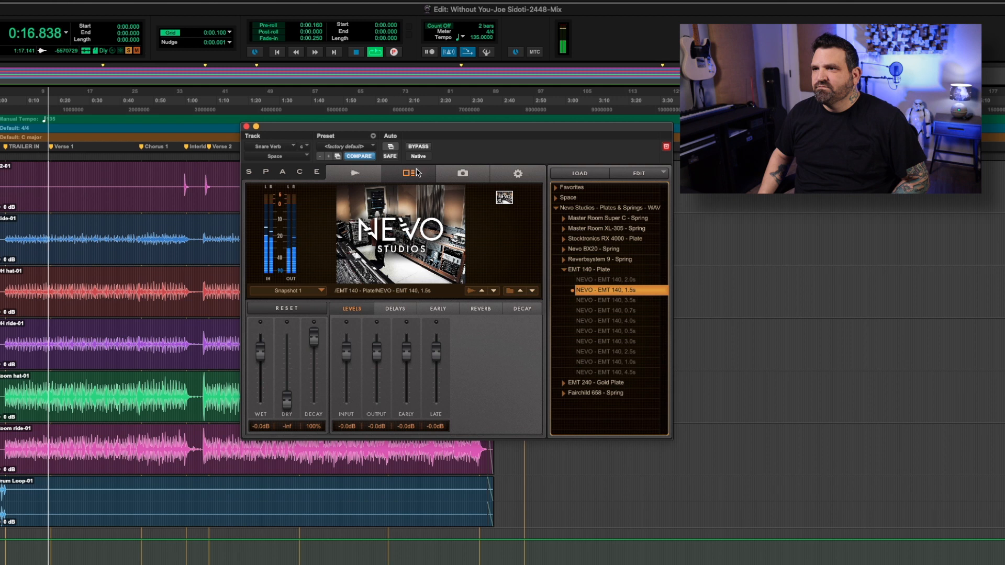
key("space")
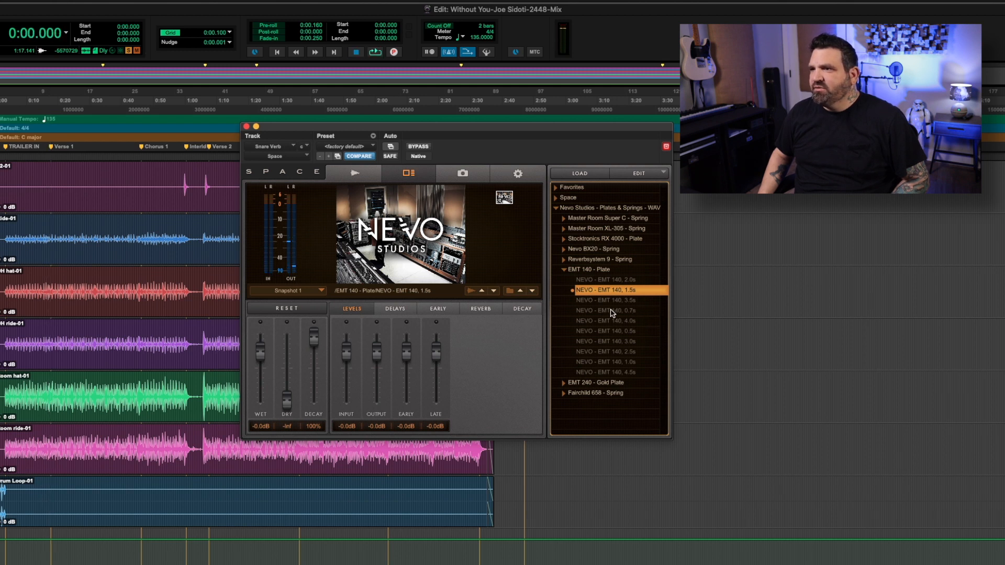
Load the NEVO - EMT 140, 0.7s impulse response and play the session from the start to audition it.
left_click(612, 311)
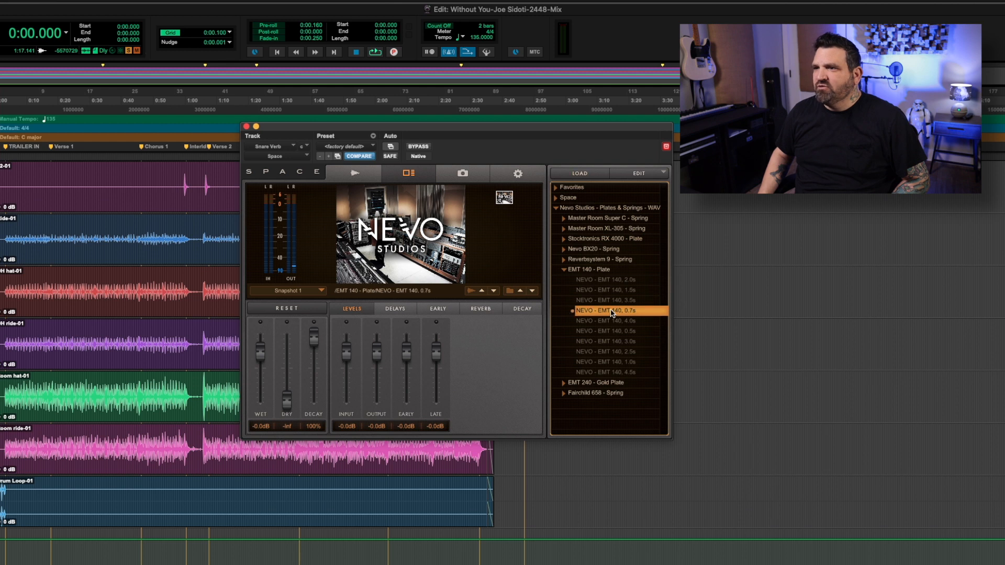
key("space")
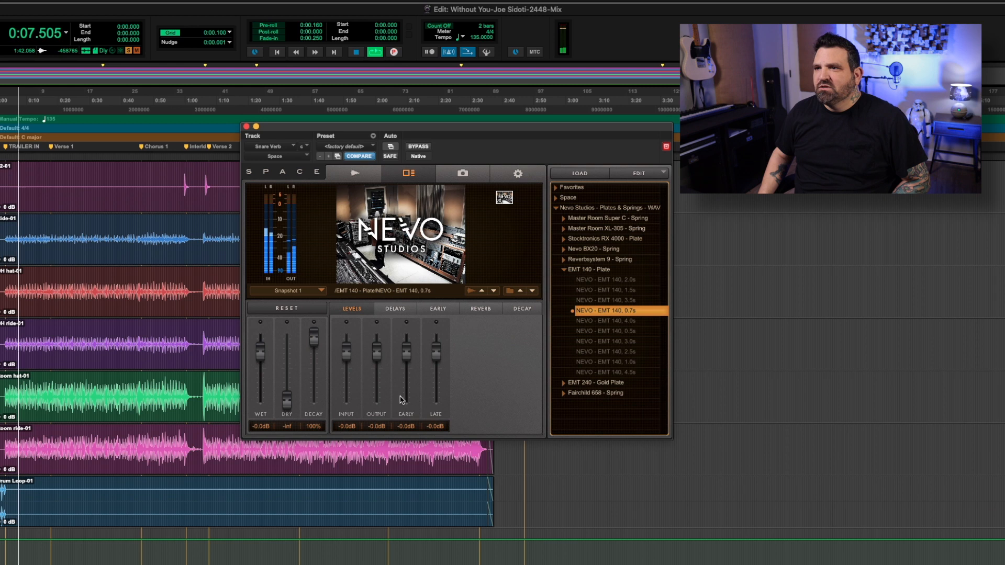
key("space")
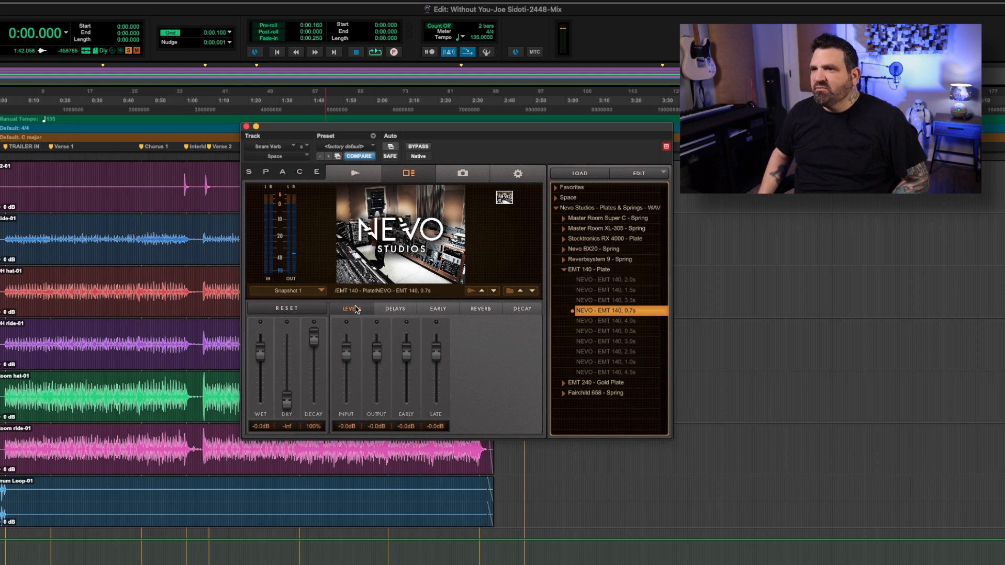
Look through Space's Reverb, Decay and Delays parameters and return to the Levels faders.
left_click(486, 310)
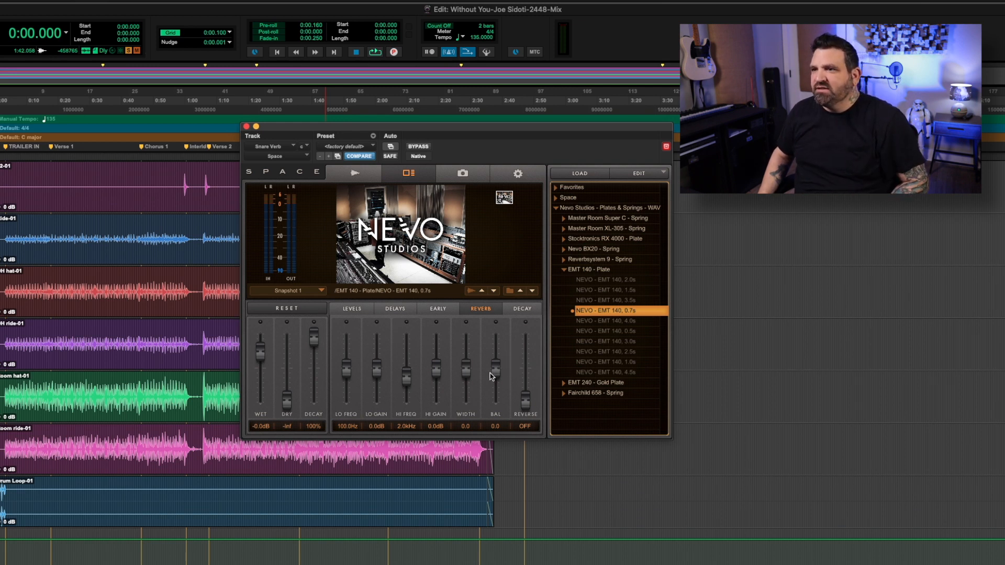
left_click(521, 310)
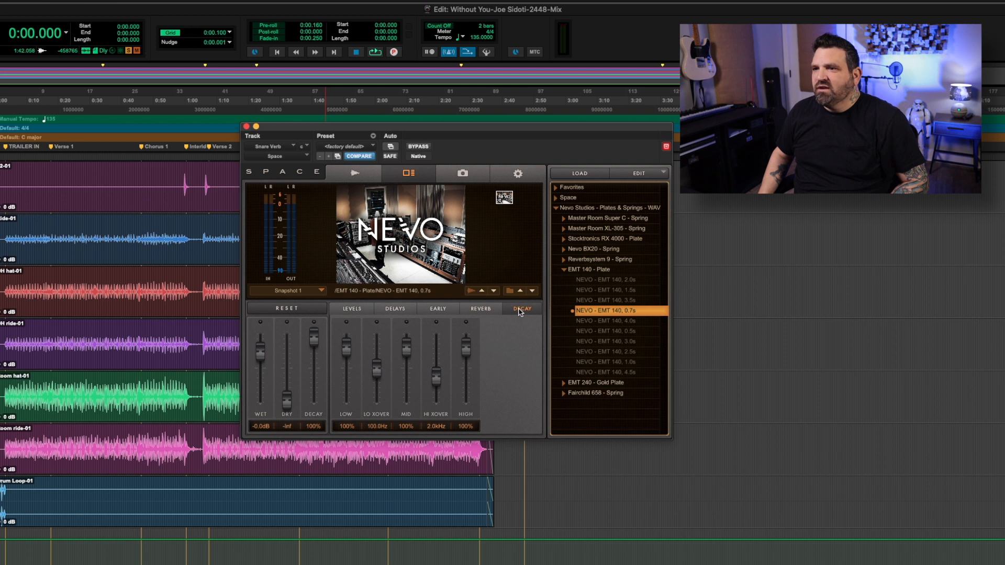
left_click(399, 309)
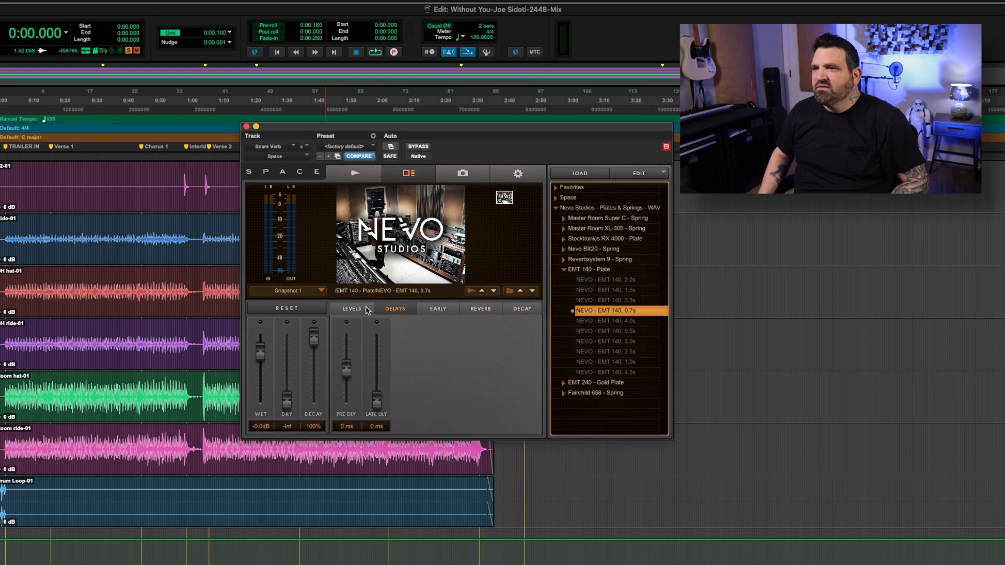
left_click(350, 309)
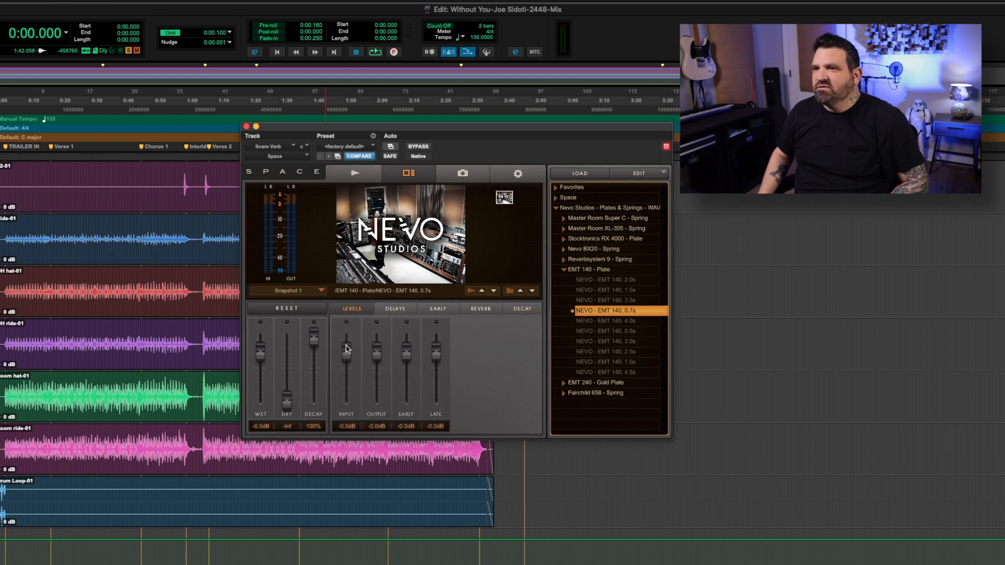
Raise the reverb's Input and Output levels to 2.7 dB during playback and replay the session from the start to check the sound.
key("space")
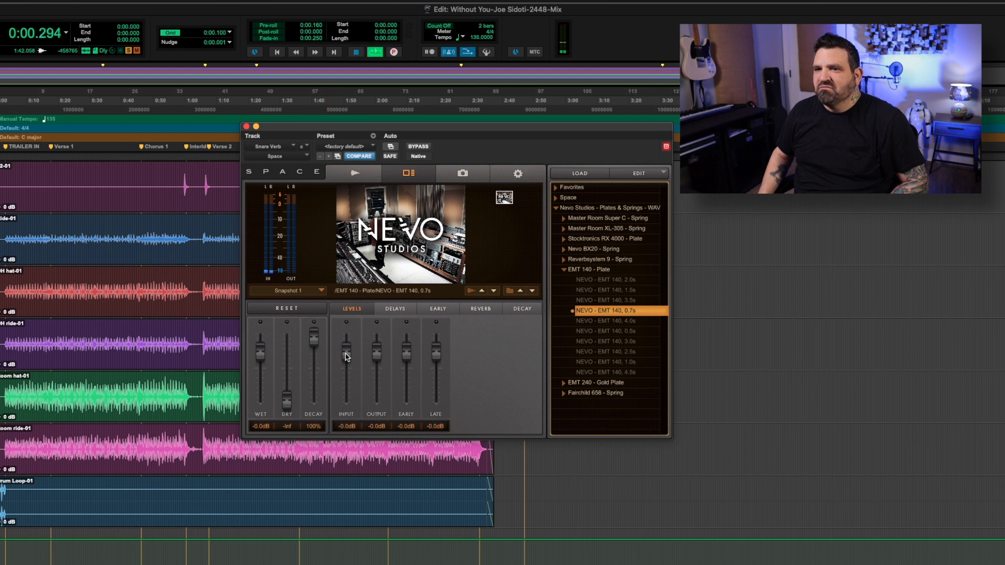
left_click_drag(346, 357, 379, 352)
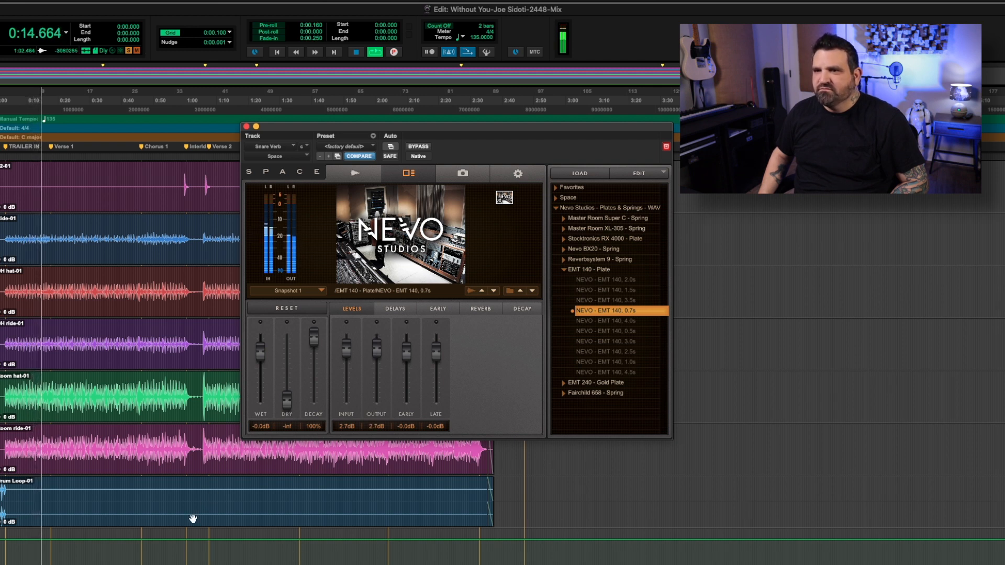
key("space")
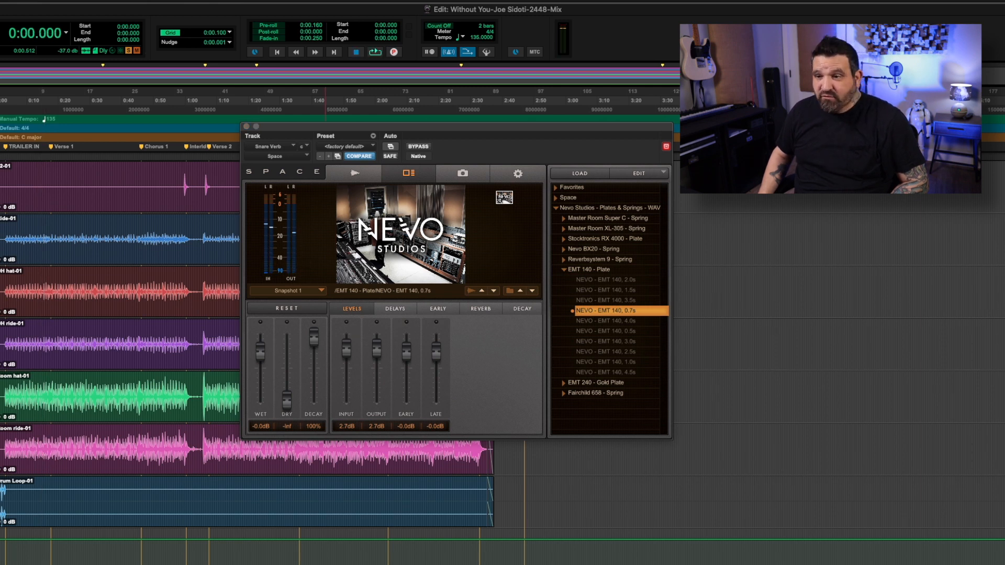
key("space")
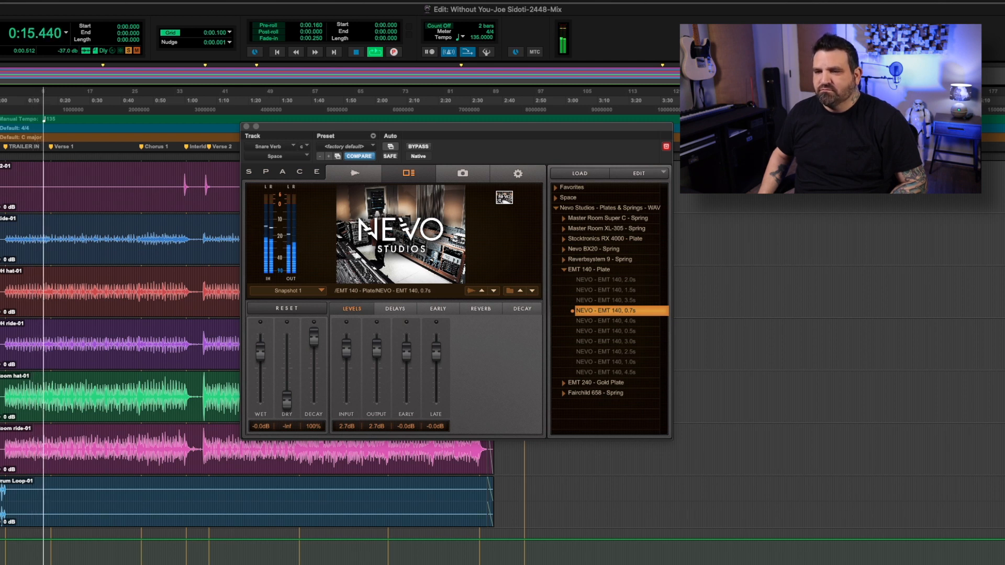
key("space")
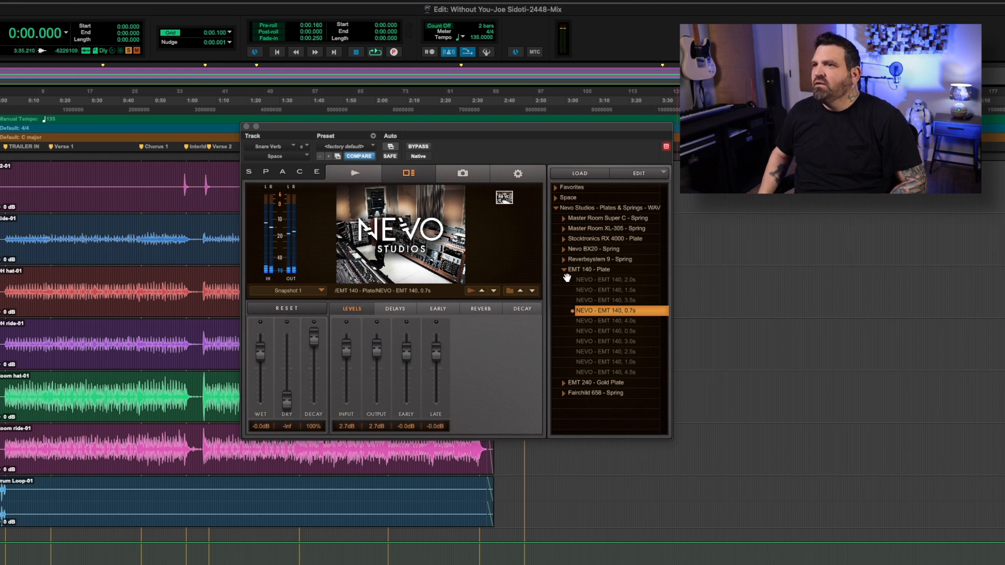
Browse the EMT 240 - Gold Plate impulse responses, load the NEVO - EMT 240 Gold Foil Plate 1.0s one and play the session to audition it.
left_click(563, 270)
left_click(564, 281)
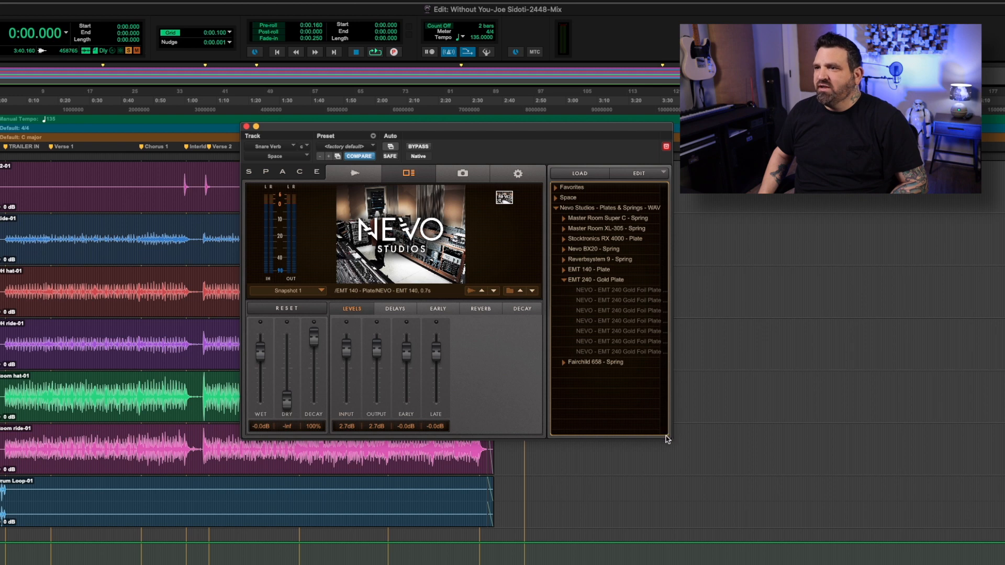
left_click_drag(526, 131, 532, 233)
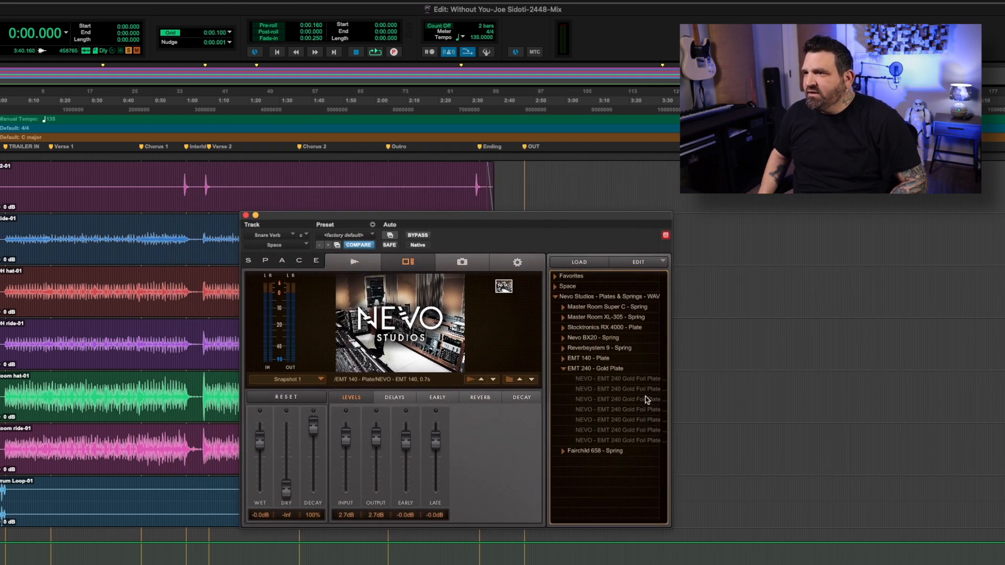
left_click(637, 379)
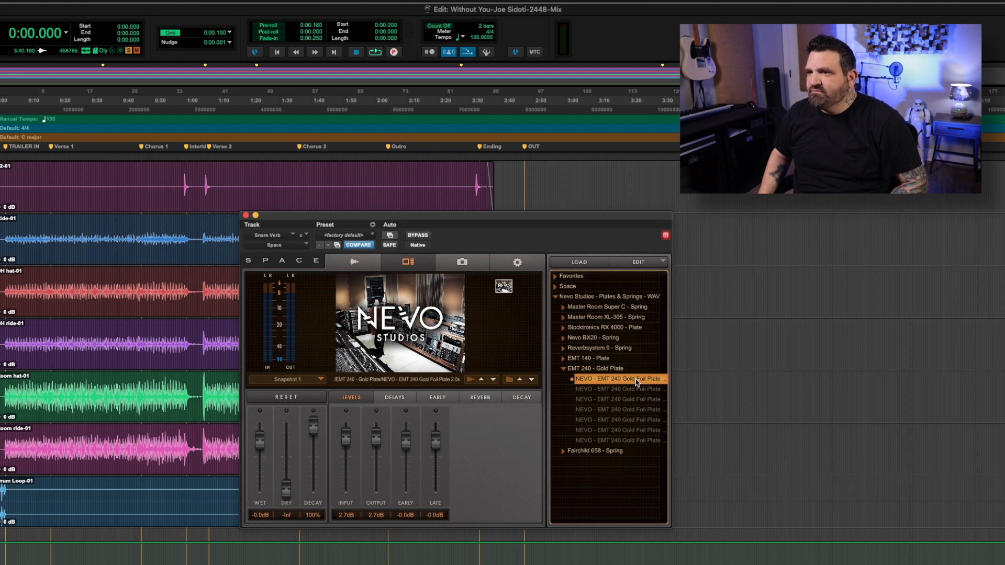
left_click(636, 389)
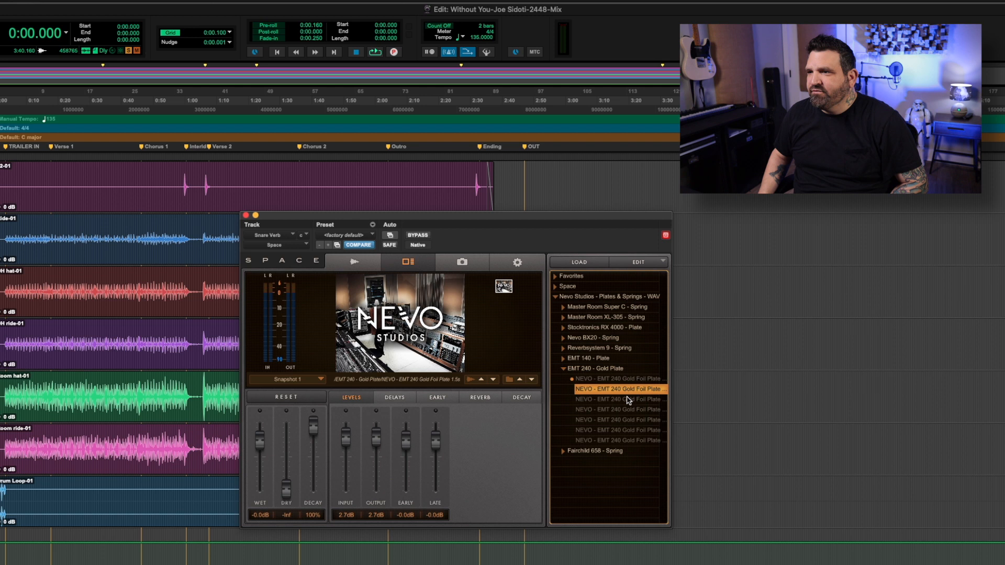
left_click(629, 400)
left_click(619, 410)
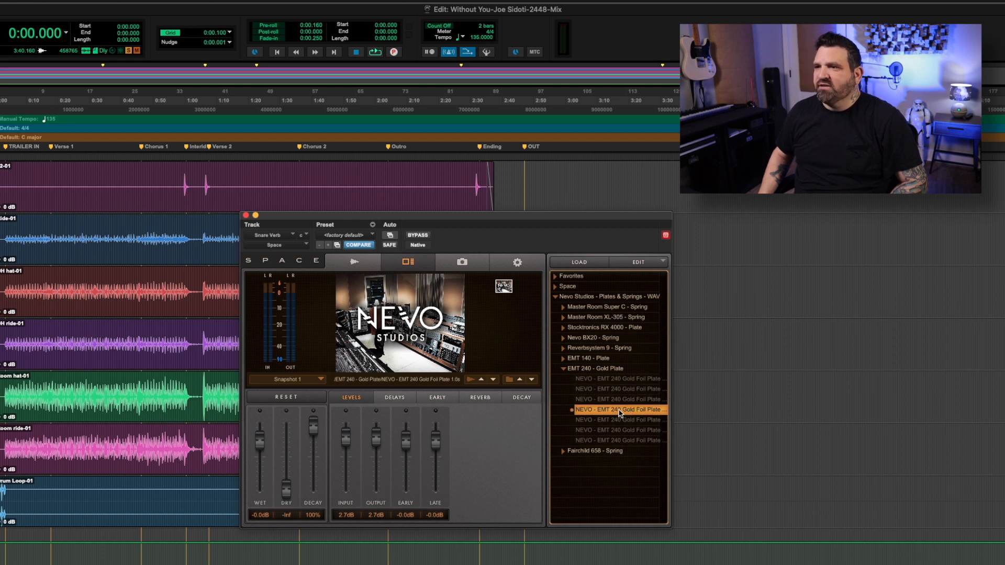
key("space")
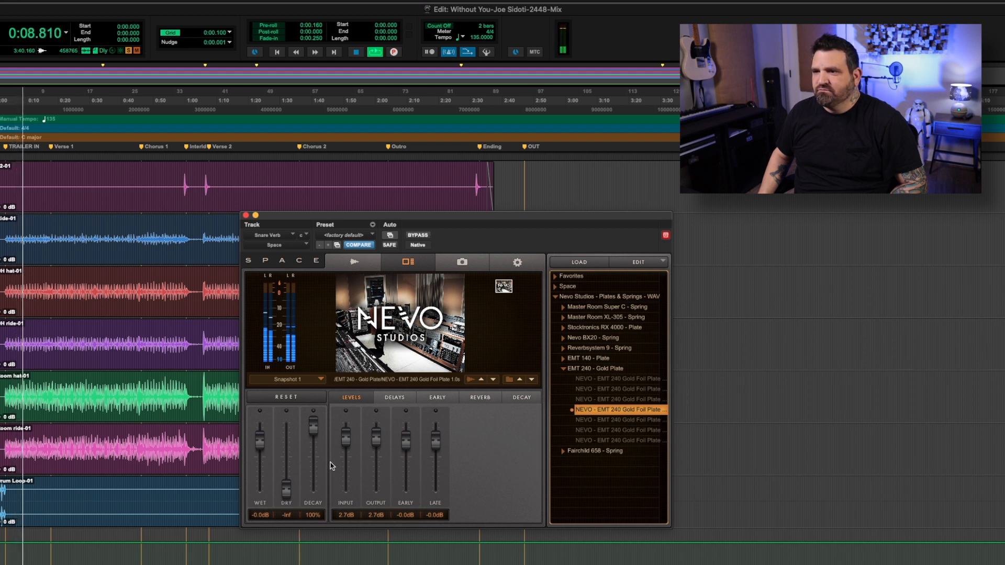
Bring the reverb's Input and Output levels back to 0.0 dB during playback, and stop the session.
left_click_drag(346, 438, 347, 442)
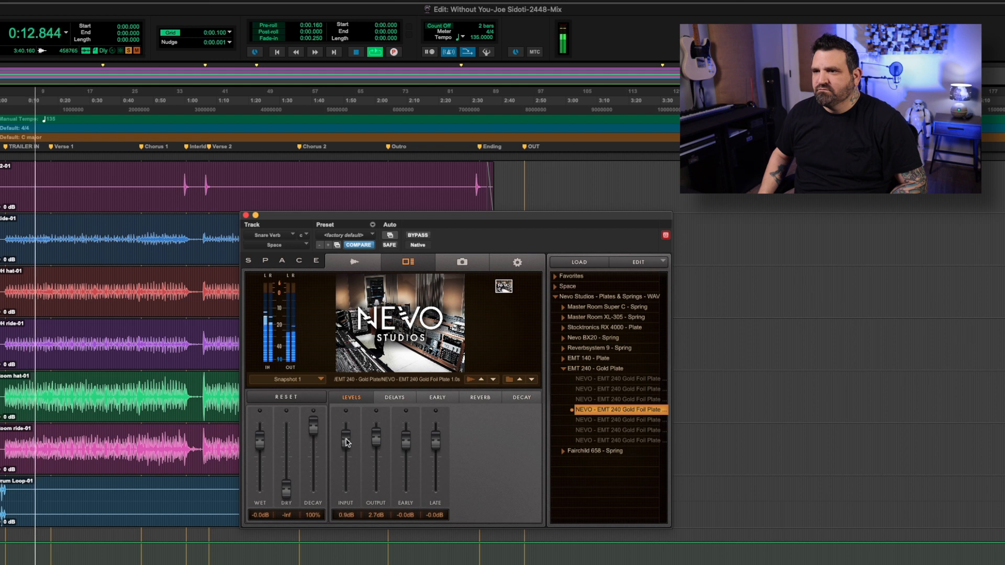
left_click(346, 442, "alt")
left_click(376, 441, "alt")
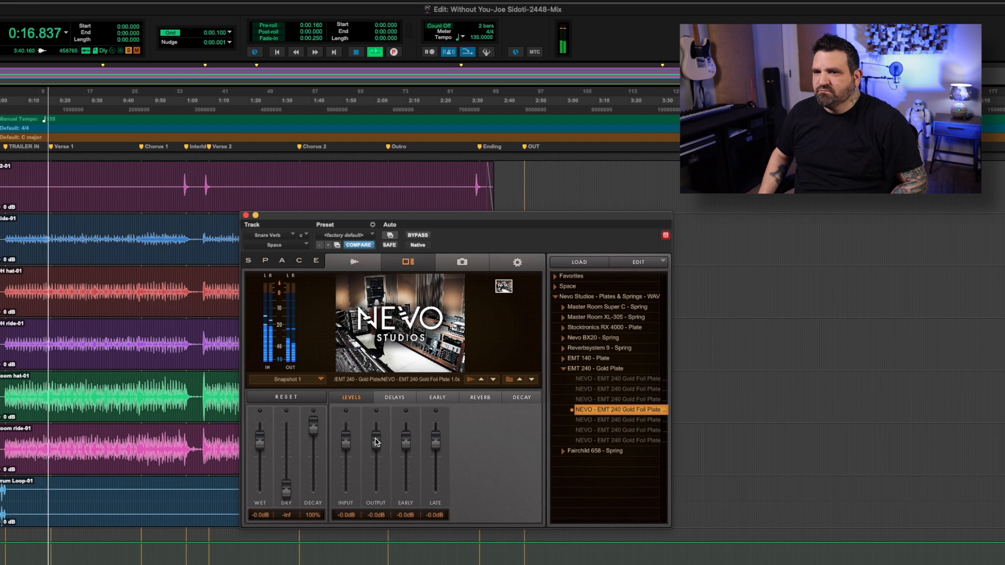
key("space")
Load the NEVO - EMT 240 Gold Foil Plate 1.5s impulse response and audition it, raising the Output level to 0.9 dB during playback.
left_click(643, 400)
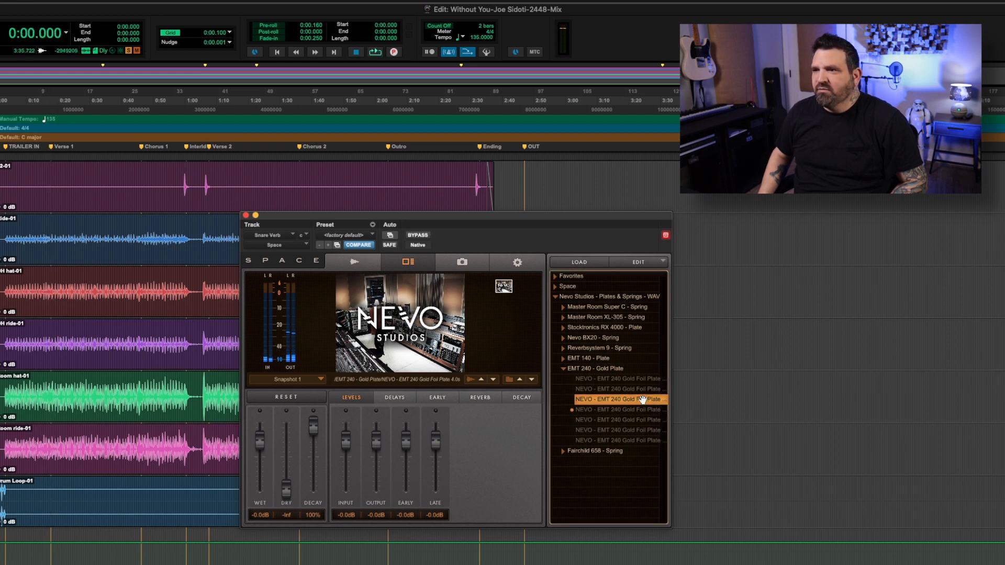
left_click(647, 388)
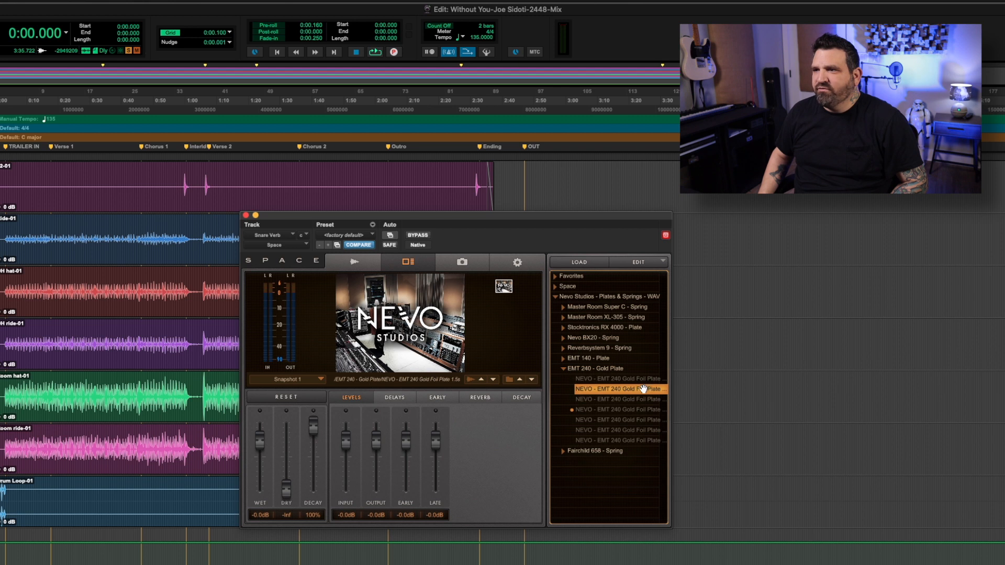
key("space")
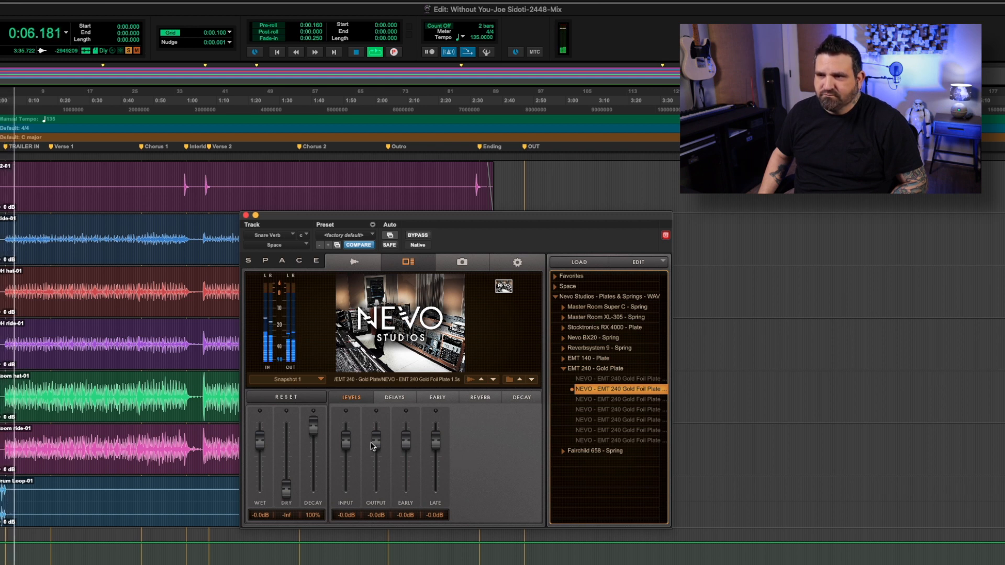
left_click_drag(376, 441, 377, 442)
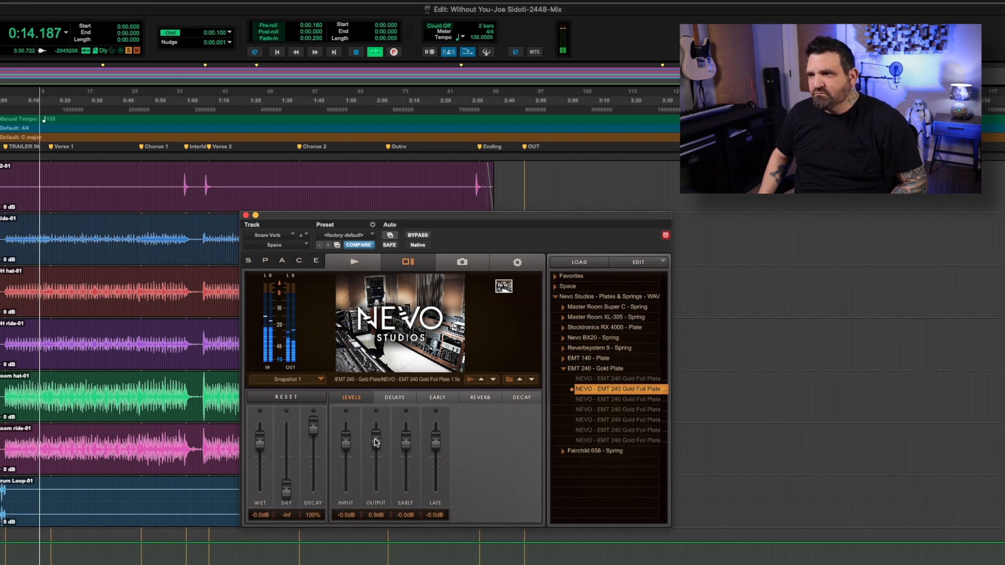
key("space")
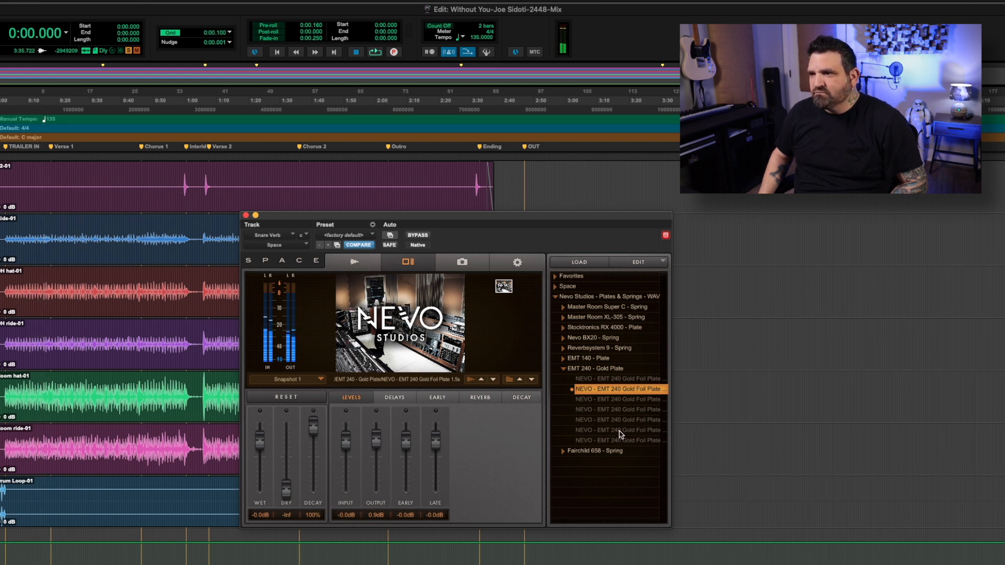
Load the NEVO - EMT 240 Gold Foil Plate 5.0s impulse response and play the session from the start to audition it.
left_click(619, 430)
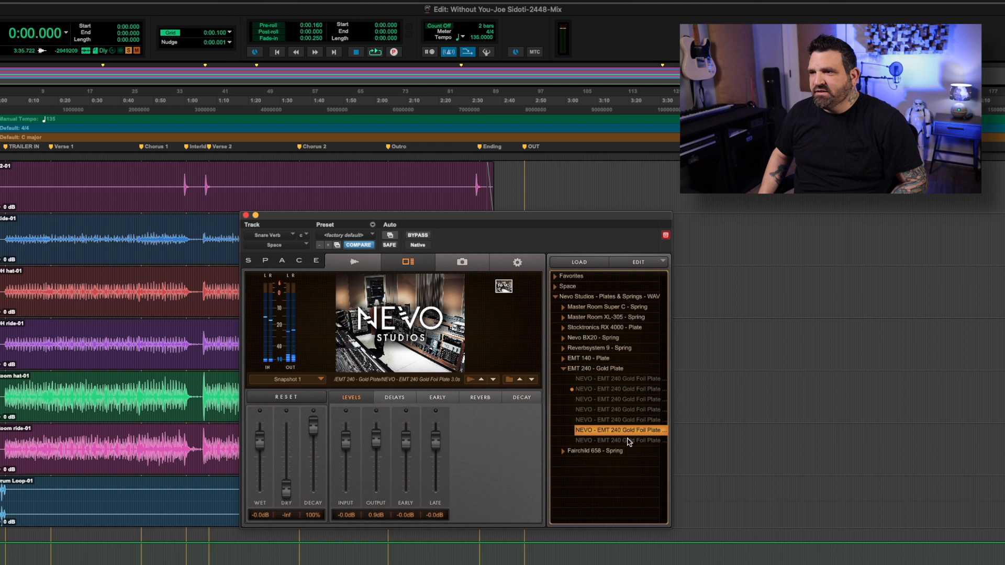
left_click(628, 441)
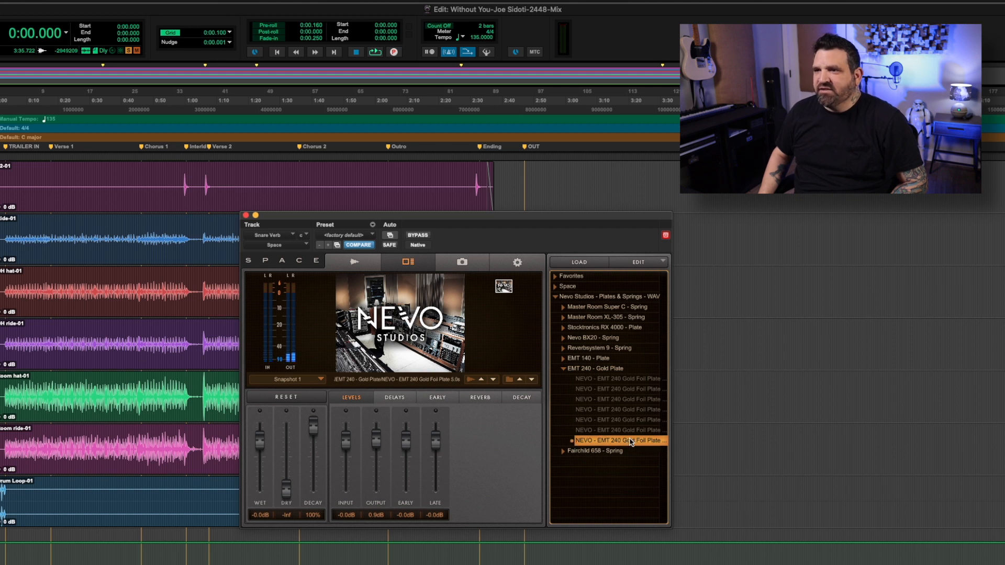
key("space")
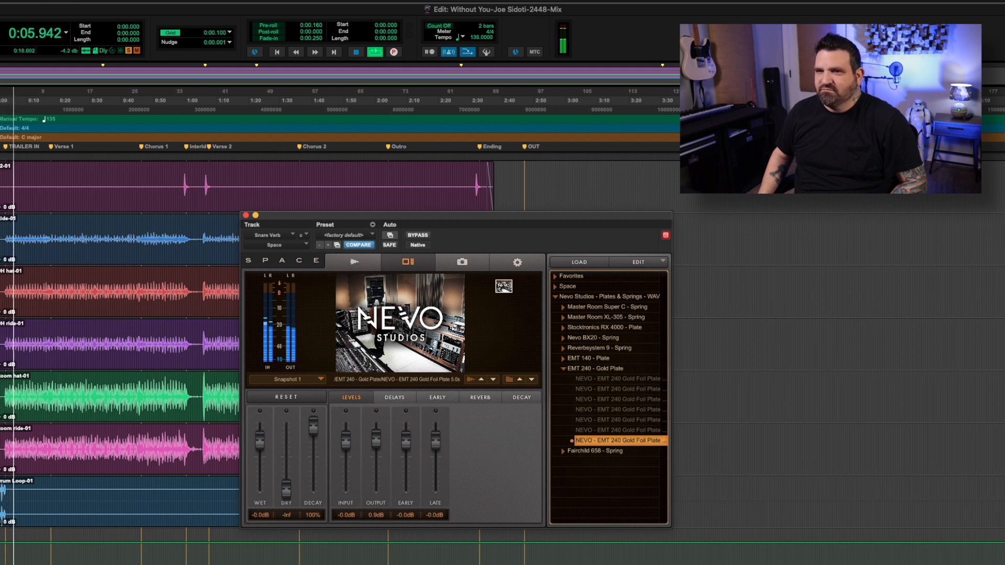
key("space")
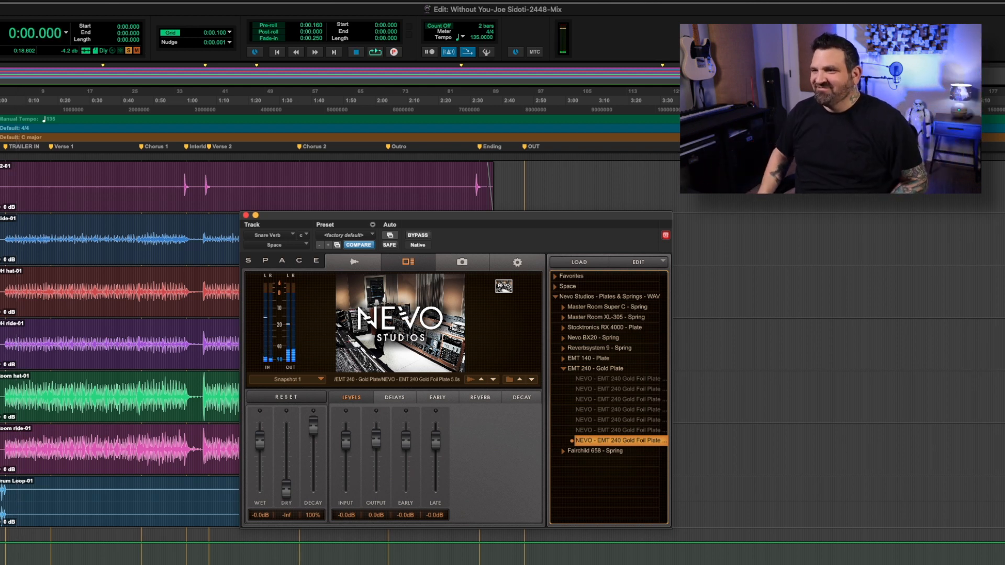
Go through the mono impulse responses of the Fairchild 658 - Spring and load NEVO - Fairchild 658 Medium (Mono).
left_click(563, 369)
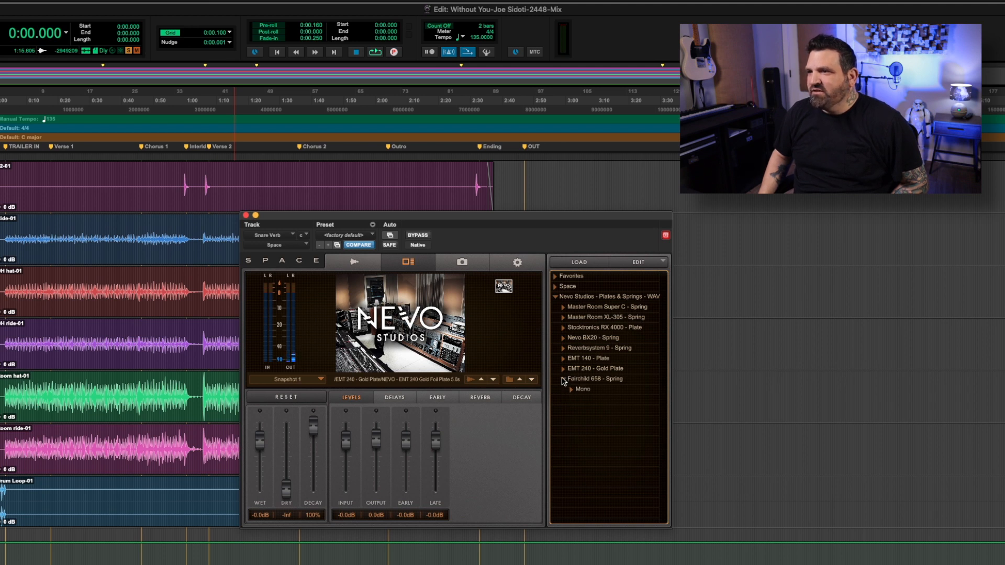
left_click(572, 390)
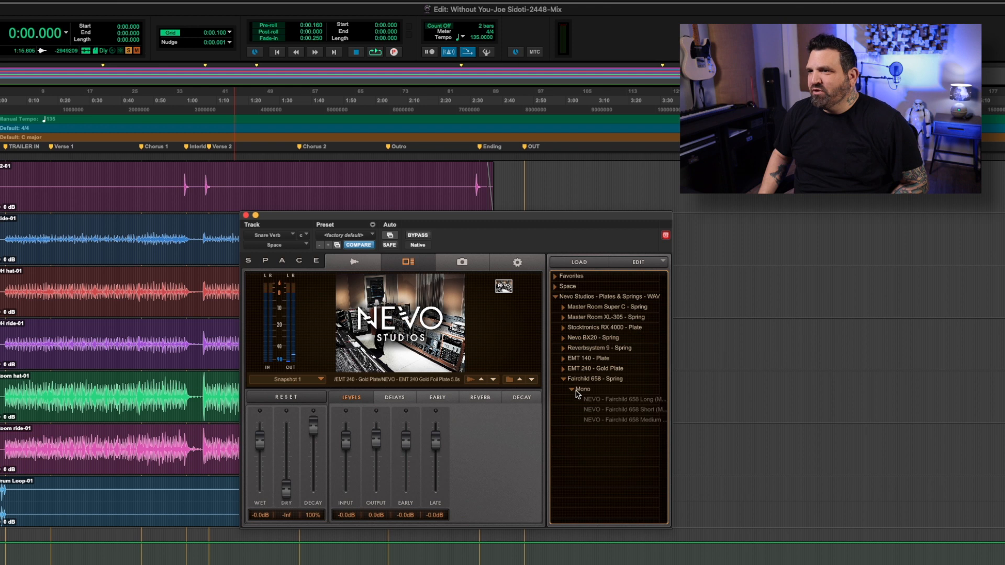
left_click(624, 401)
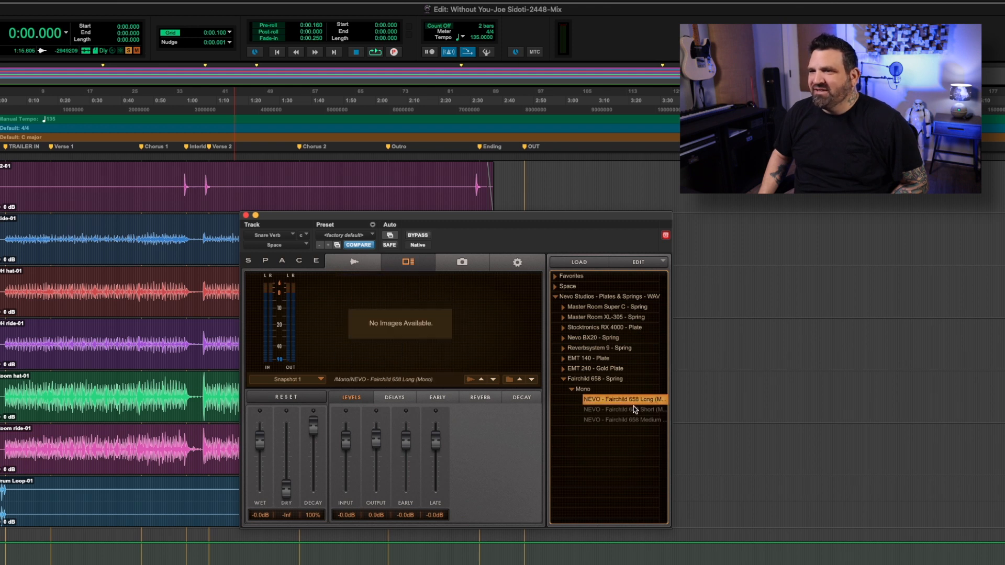
left_click(623, 410)
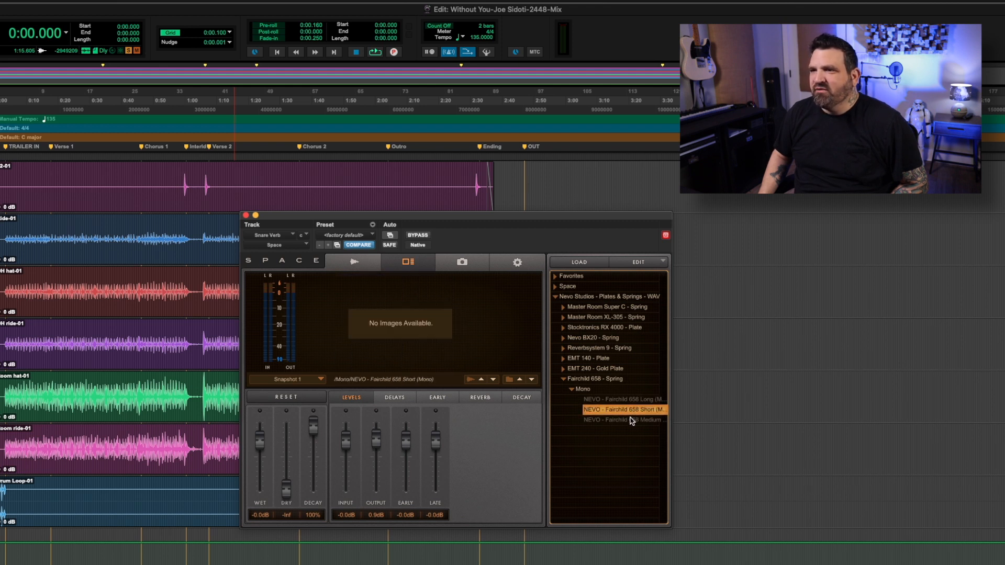
left_click(632, 421)
left_click(634, 401)
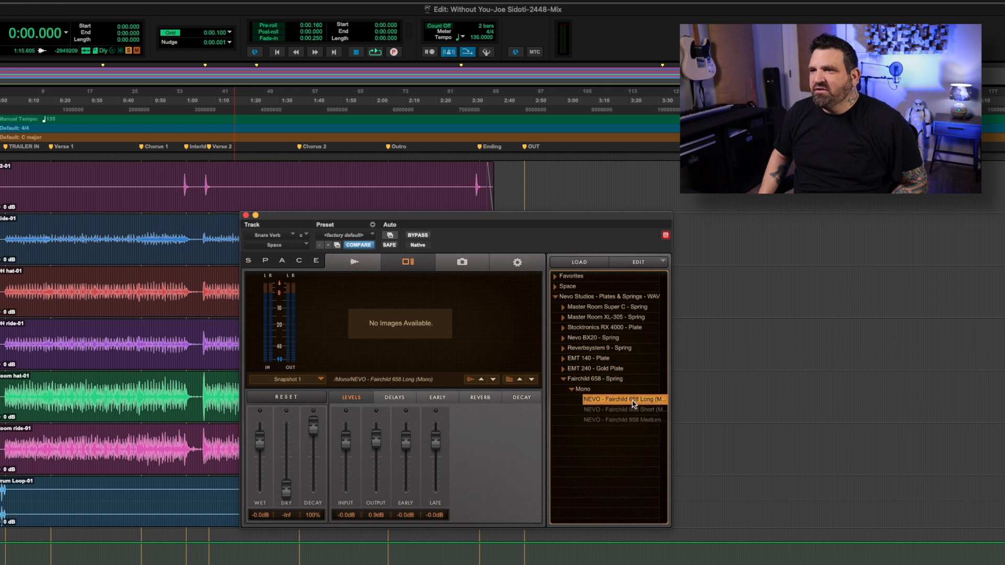
left_click(620, 420)
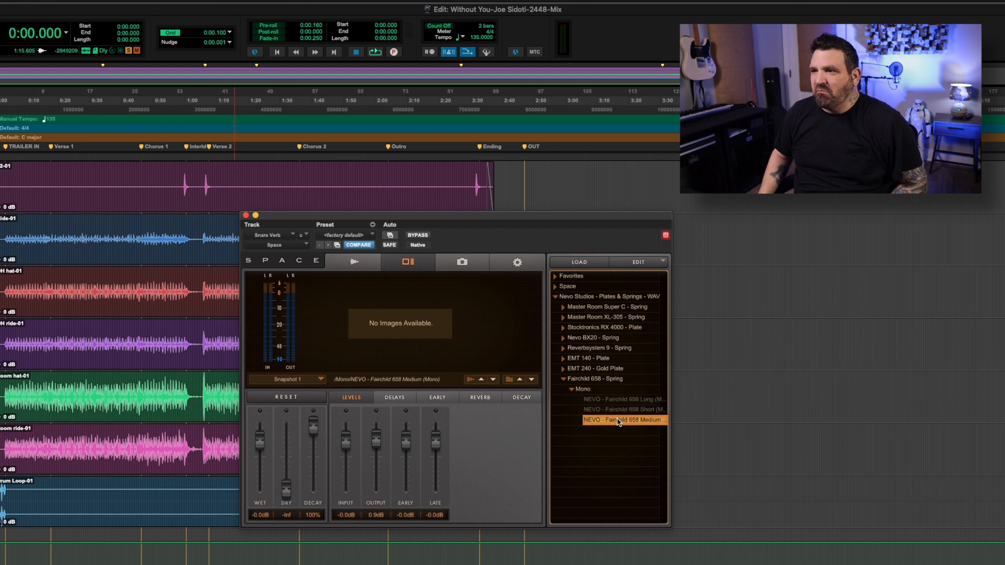
Audition the Fairchild spring reverb from the session start, raising the Output level to 4.9 dB during playback, and stop.
key("space")
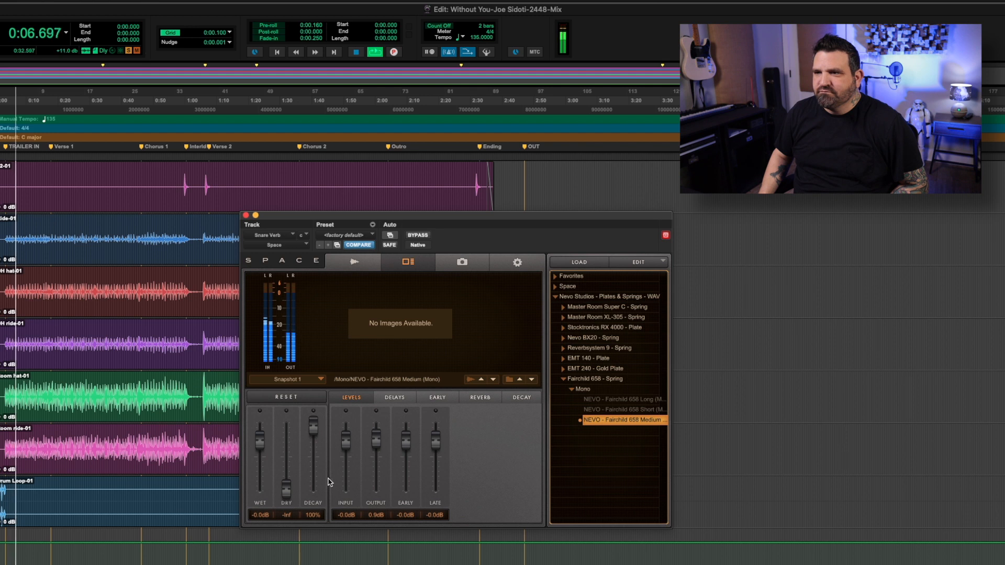
left_click_drag(376, 427, 376, 420)
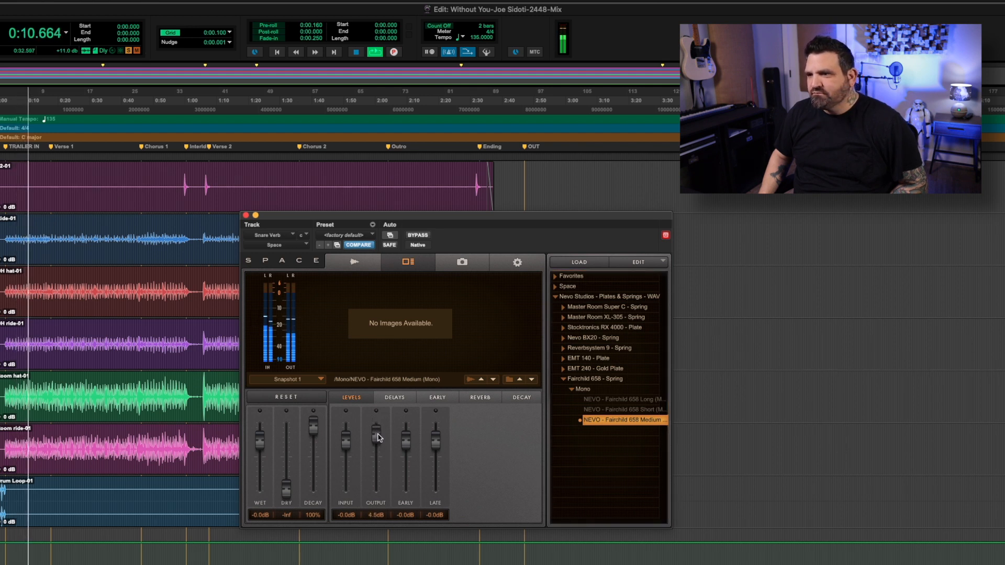
left_click_drag(378, 434, 378, 433)
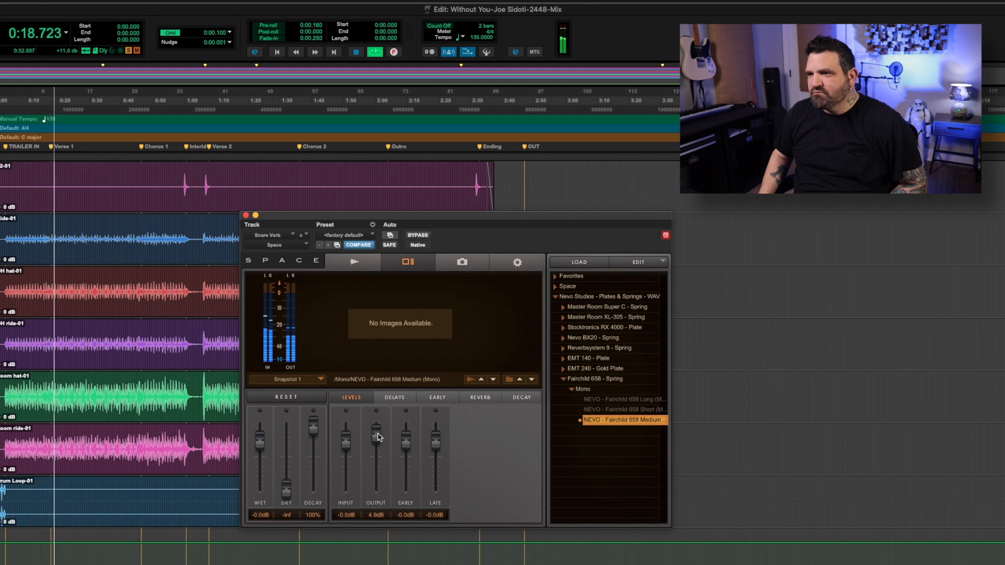
key("space")
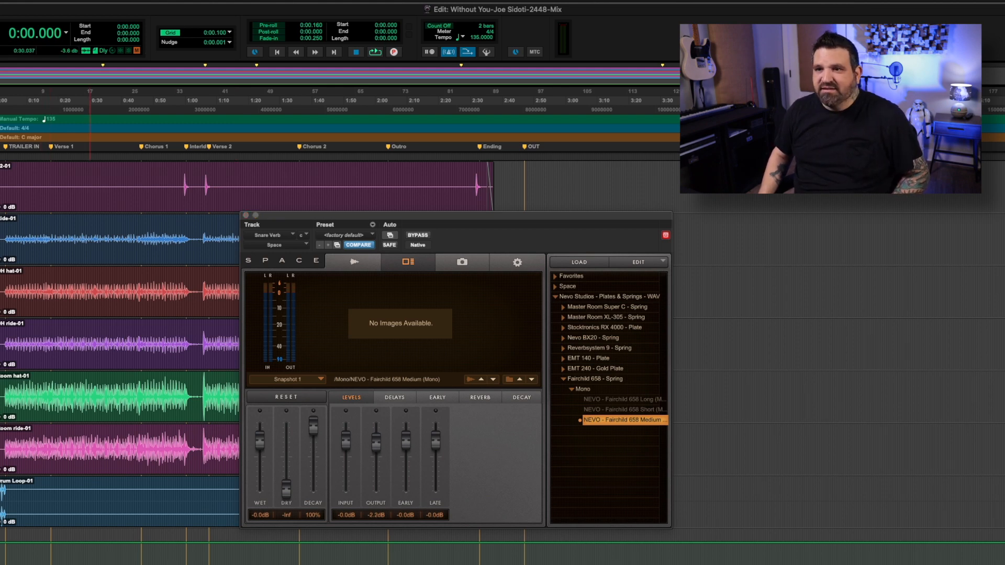
Go to the vocal tracks and close the Vox Verb track's VerbSuite Classics plug-in window.
scroll(121, 346, "down", 15)
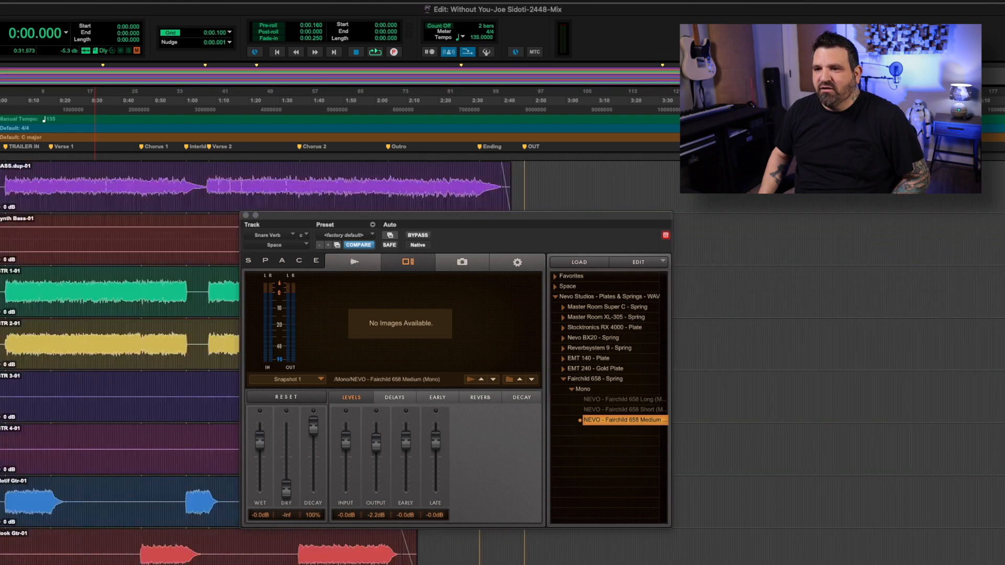
scroll(121, 346, "down", 15)
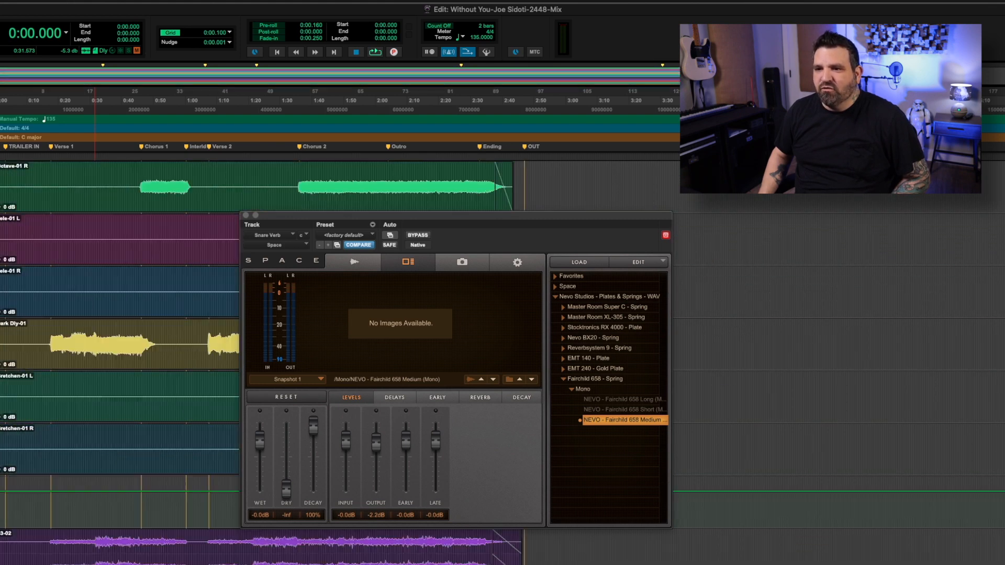
scroll(78, 345, "down", 15)
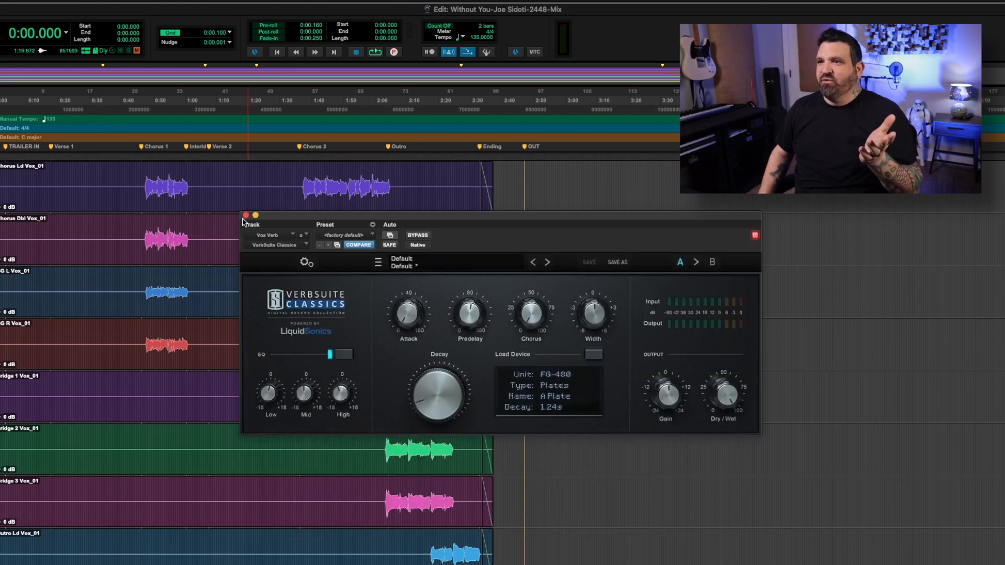
left_click(245, 215)
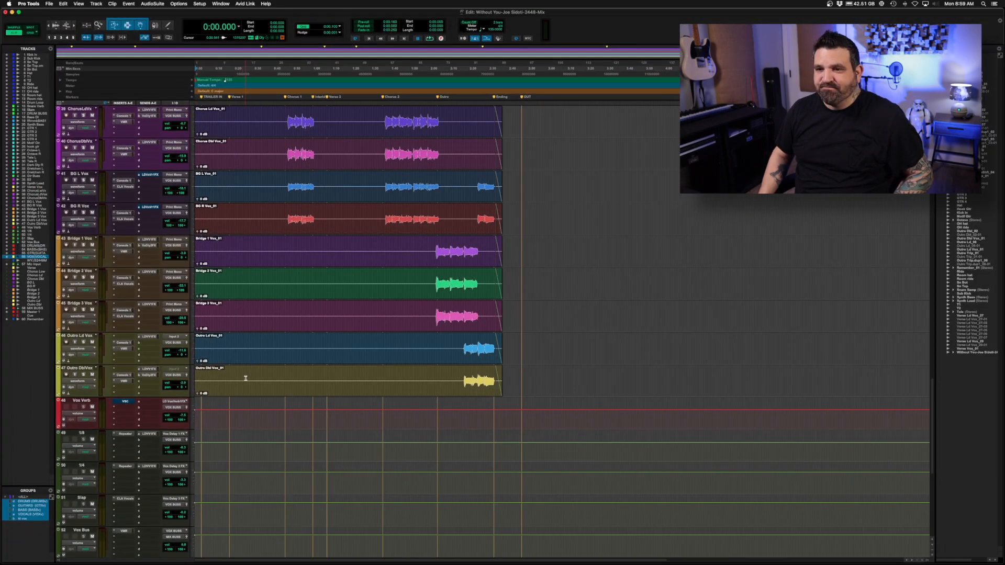
Select all the drum tracks from Kick In through Drum Loop and solo them.
scroll(245, 377, "up", 20)
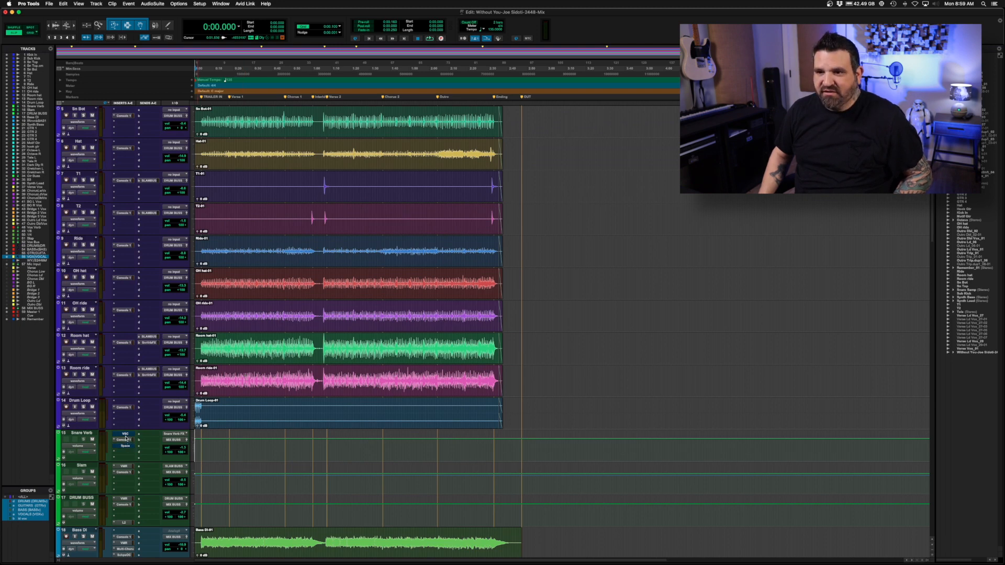
scroll(254, 464, "down", 1)
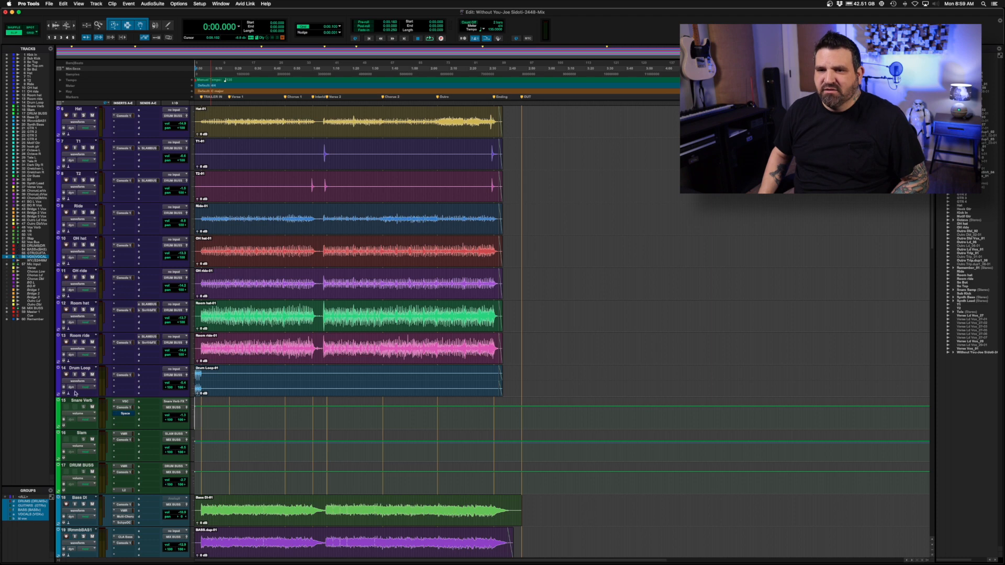
left_click(79, 369)
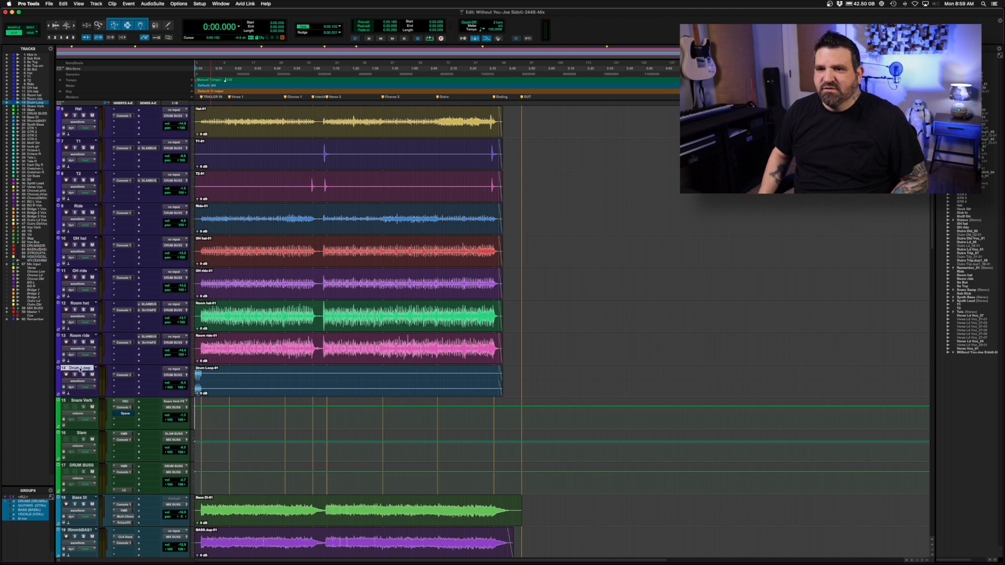
scroll(79, 369, "up", 5)
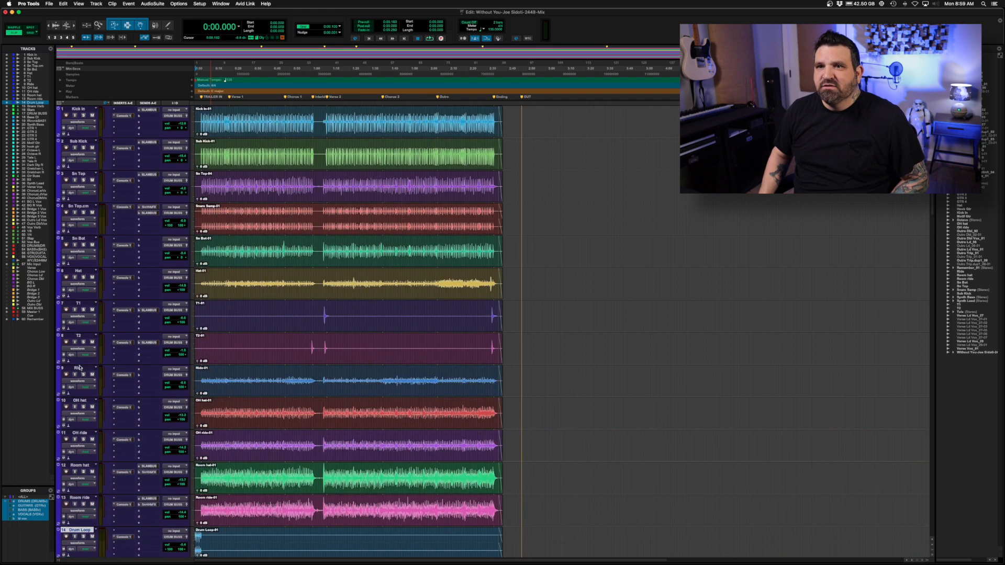
left_click(87, 109, "shift")
left_click(84, 116, "alt+shift")
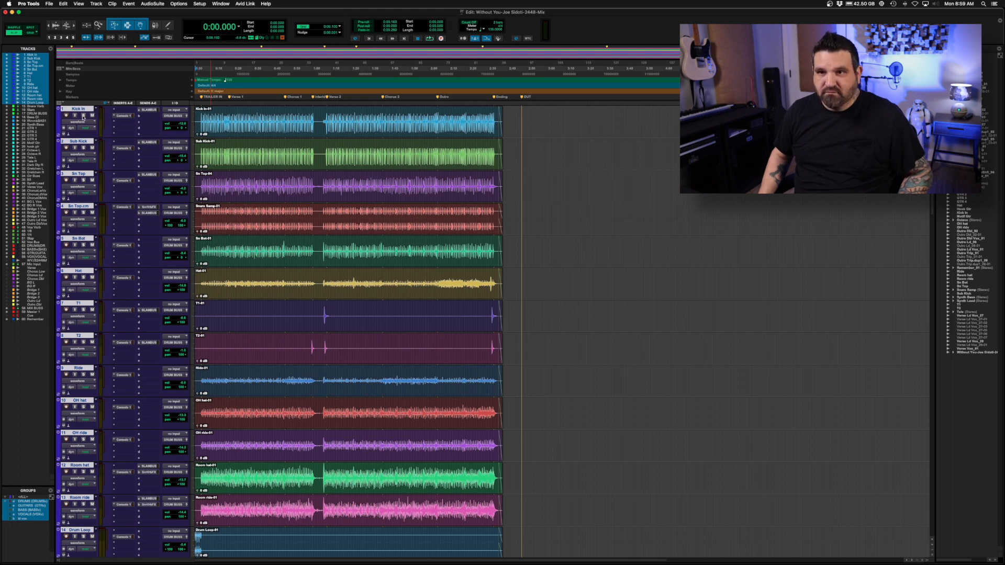
Audition the soloed drums while lowering the Snare Verb track's volume, and briefly view its VerbSuite Classics plug-in.
key("space")
scroll(169, 243, "down", 8)
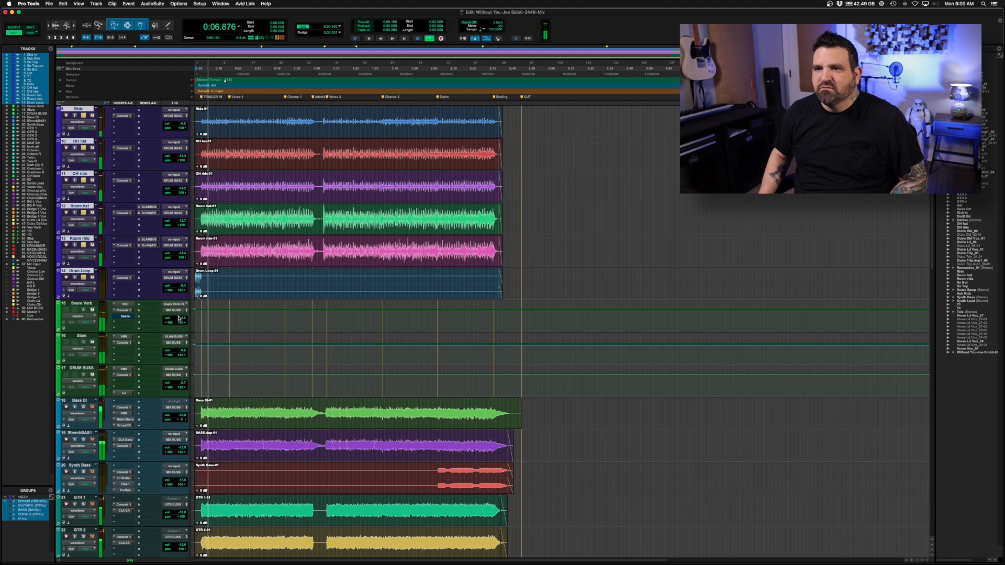
left_click_drag(178, 318, 178, 322)
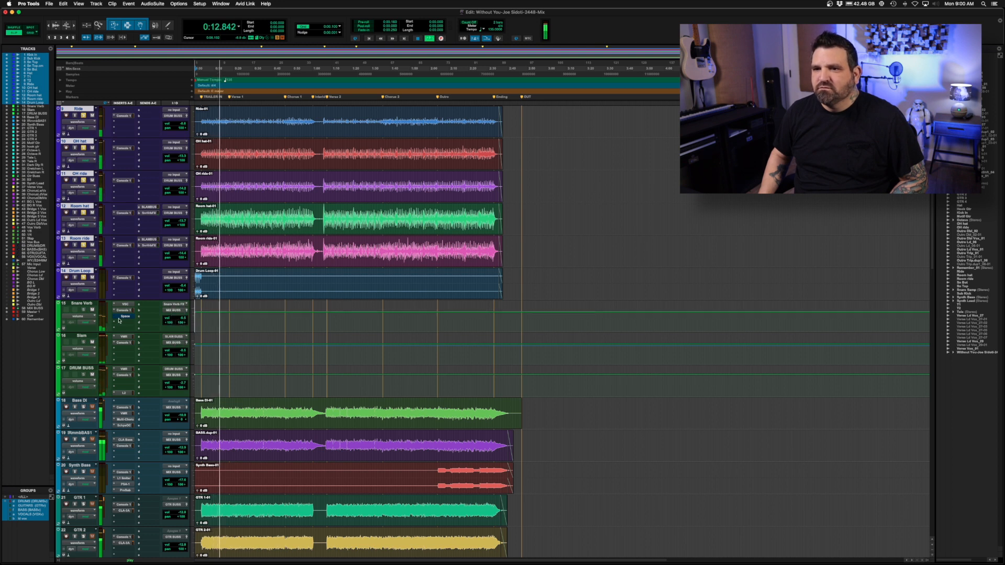
key("space")
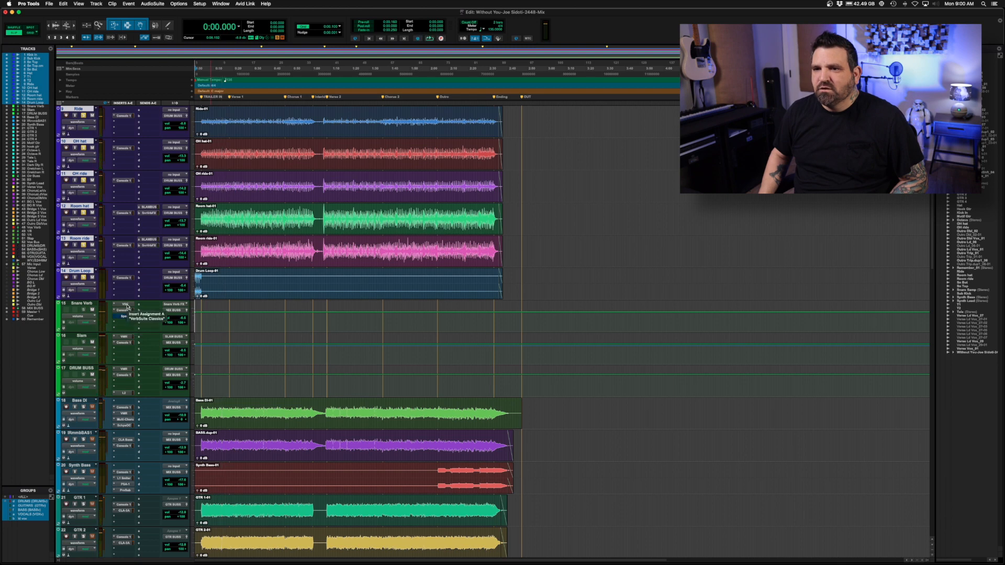
left_click(124, 305)
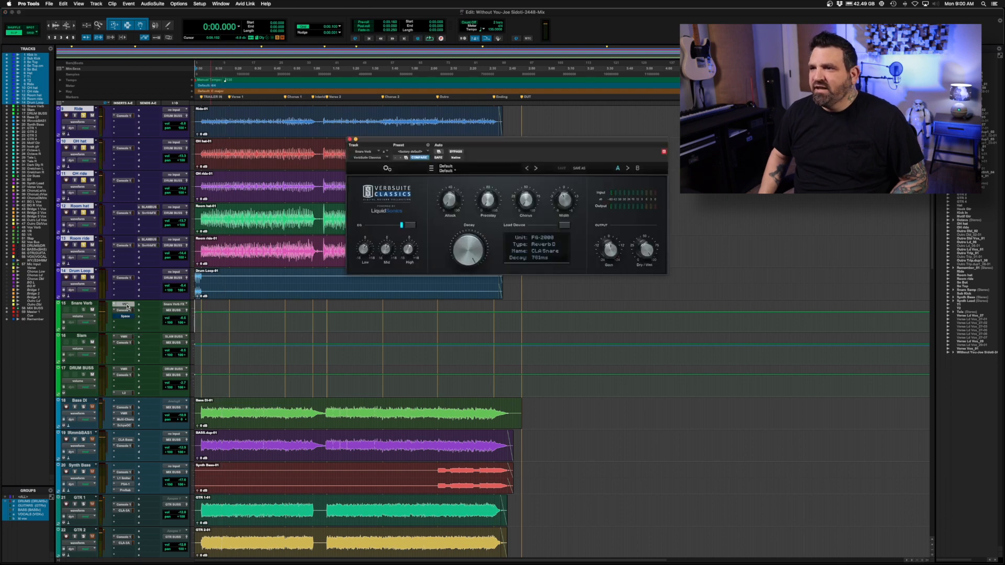
left_click(350, 140)
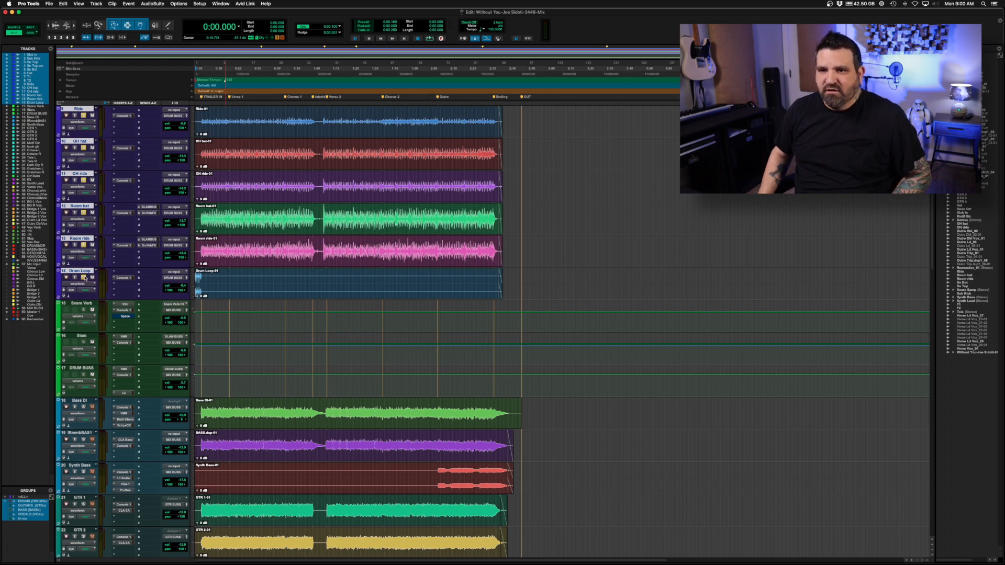
Insert the stereo multichannel Space reverb in the empty slot below VerbSuite Classics on the Vox Verb track.
scroll(257, 352, "down", 5)
scroll(258, 352, "down", 12)
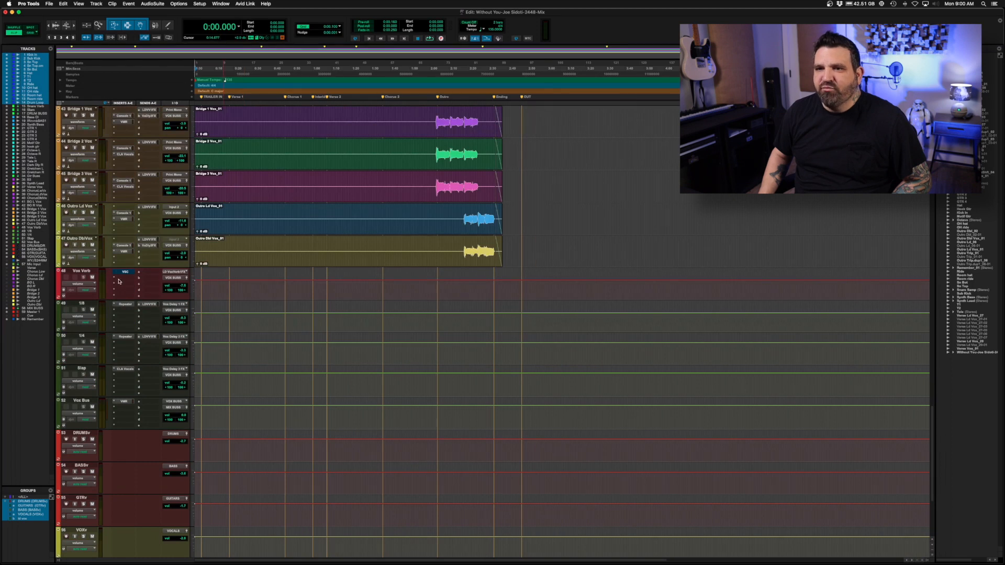
left_click(119, 281)
mouse_move(152, 278)
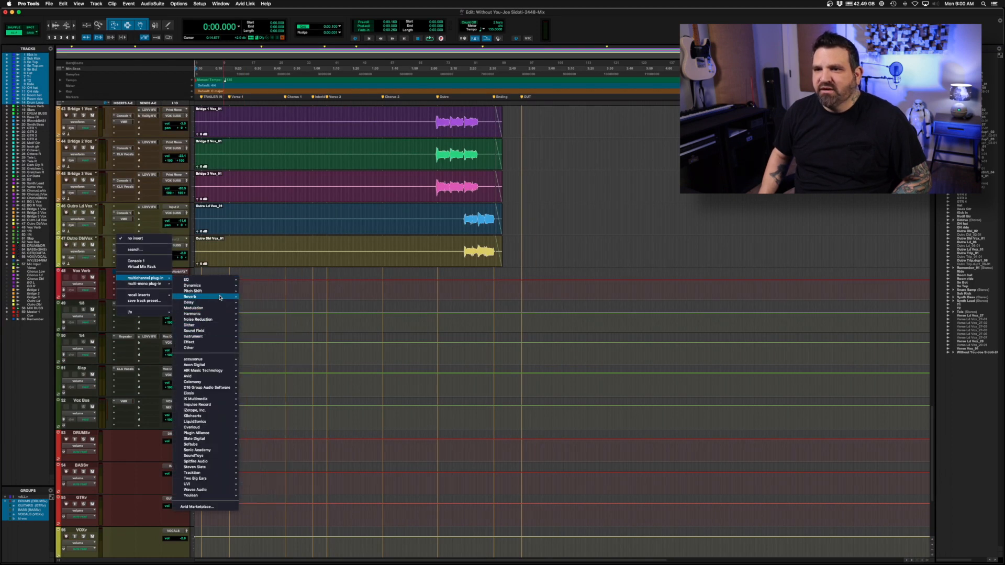
mouse_move(209, 297)
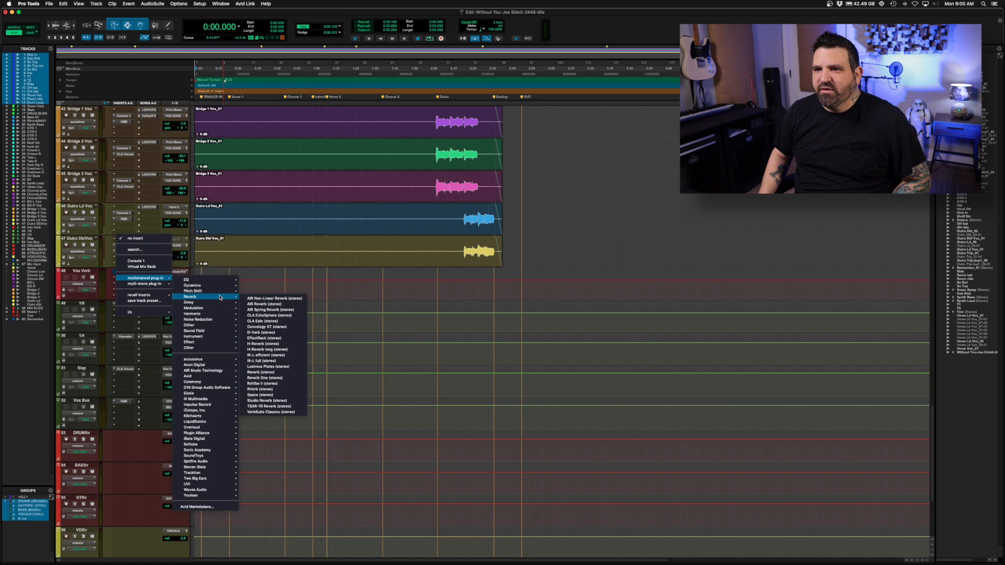
left_click(263, 394)
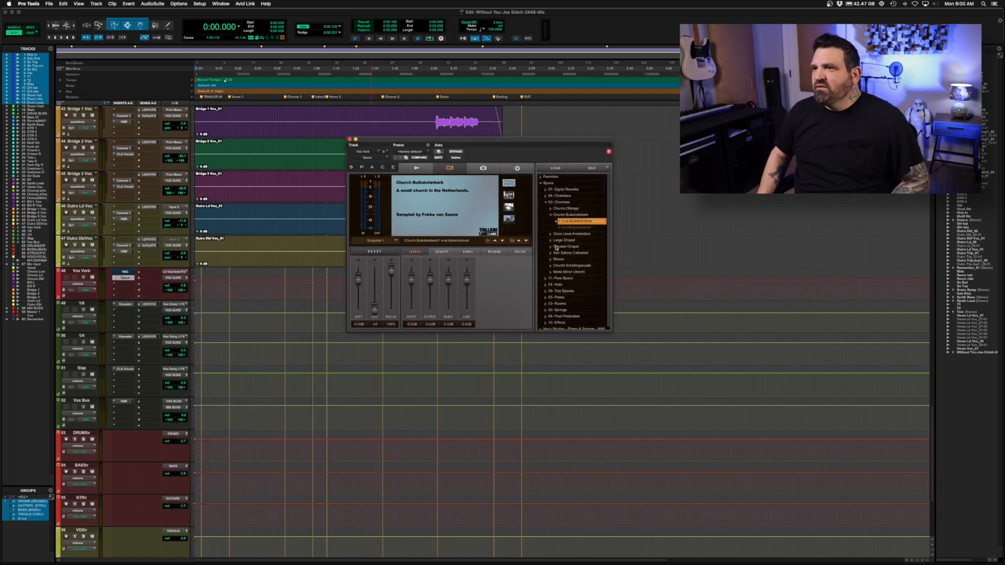
Load the NEVO - EMT 140, 2.0s impulse response from the Nevo Studios Plates & Springs collection into Space.
left_click(541, 184)
left_click(541, 190)
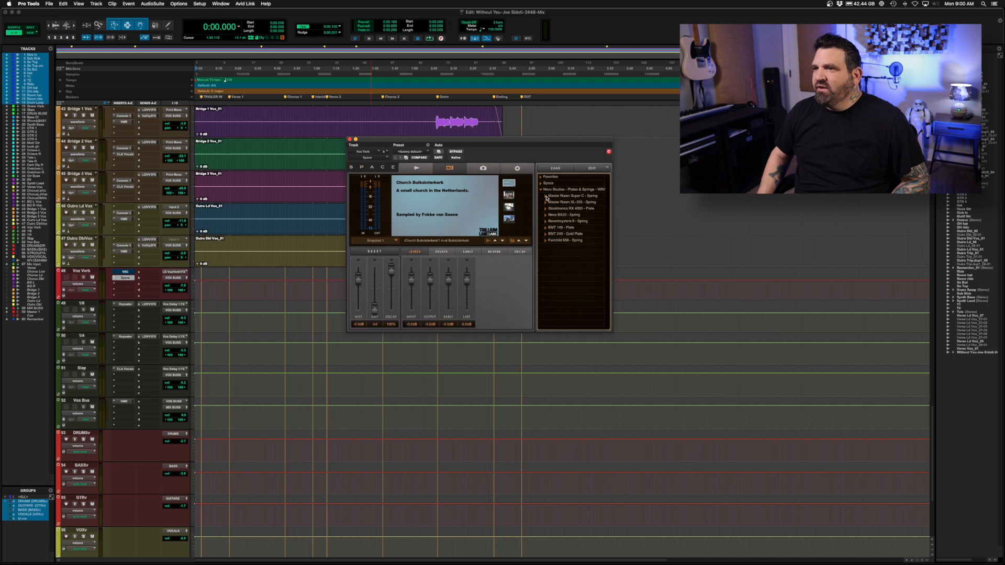
left_click(546, 228)
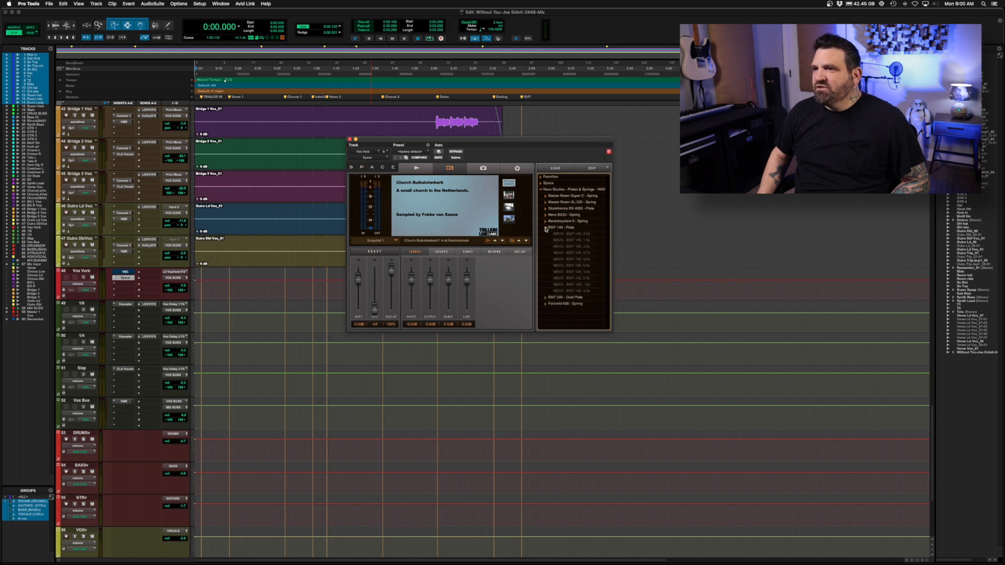
left_click(579, 235)
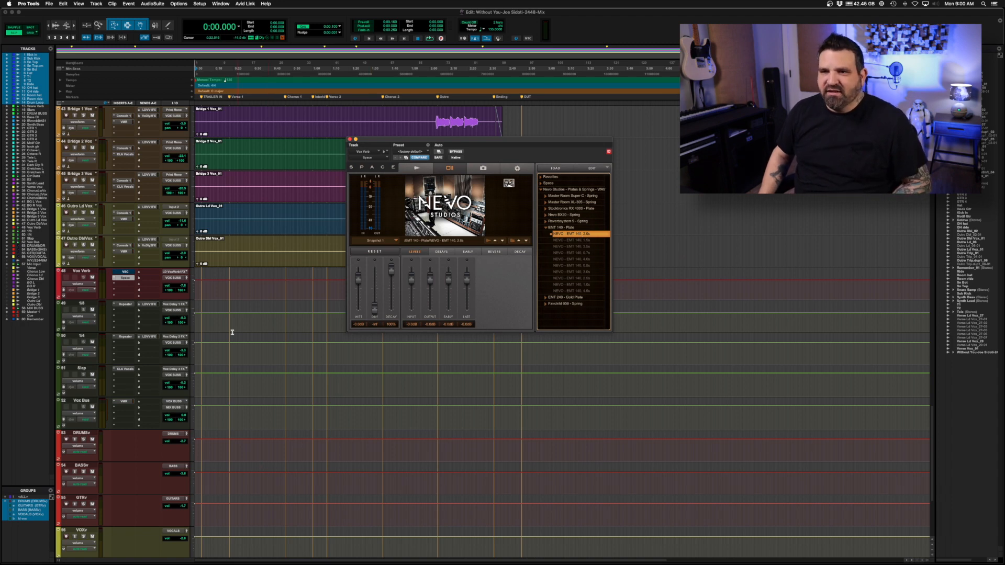
Select the first verse passage across the vocal tracks and play it, raising the Vox Verb track's volume during playback.
scroll(219, 288, "up", 5)
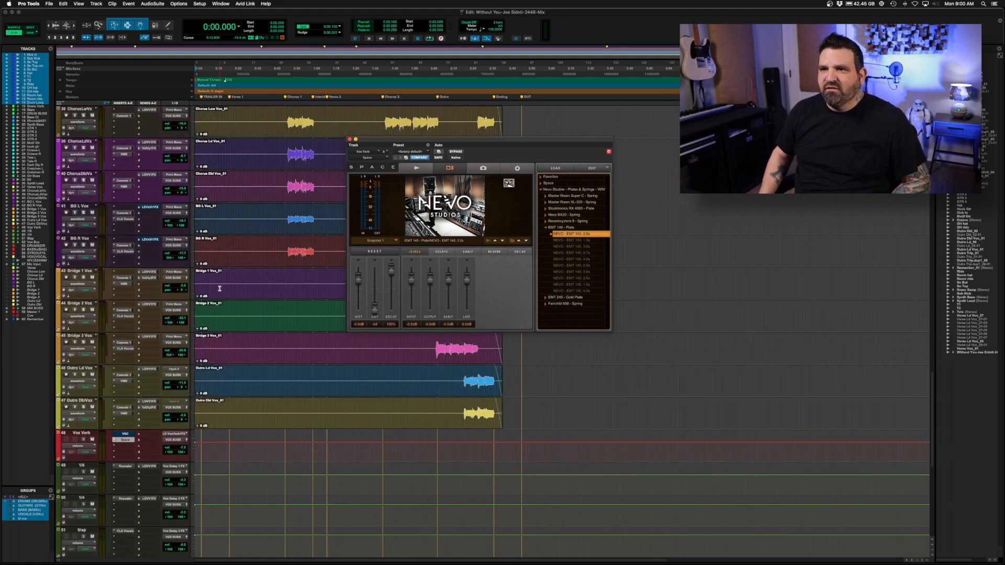
scroll(219, 288, "up", 2)
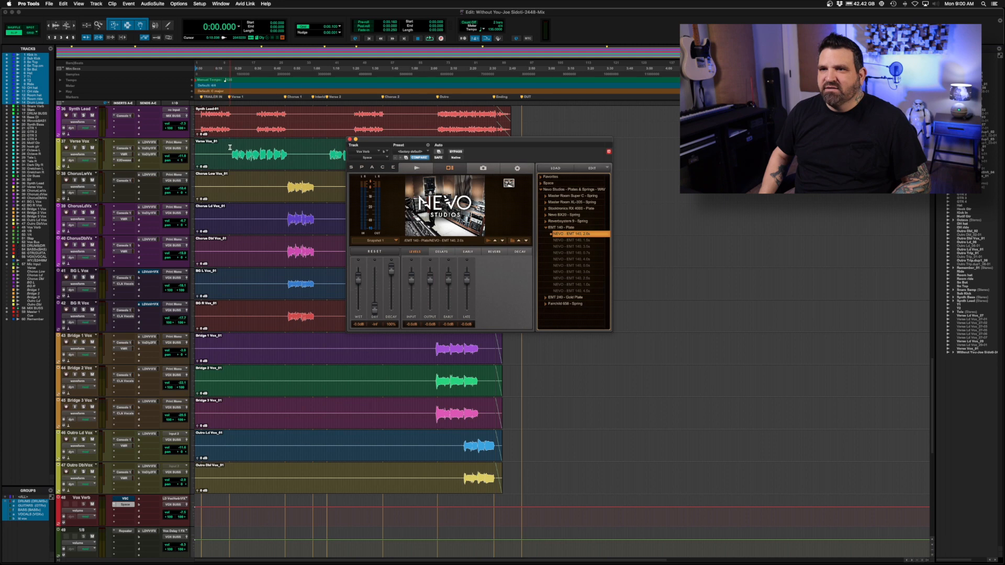
left_click_drag(230, 147, 287, 148)
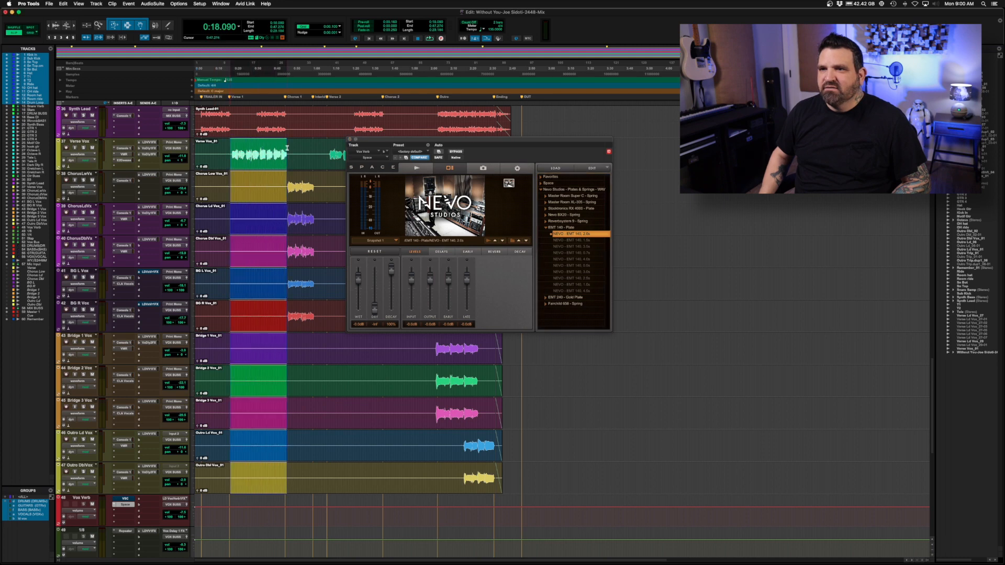
scroll(286, 369, "down", 4)
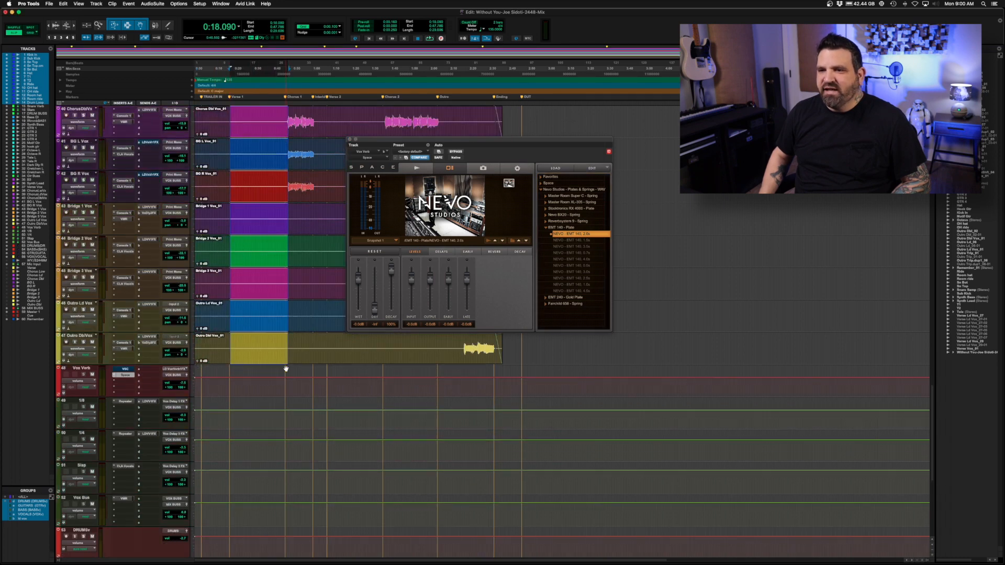
key("space")
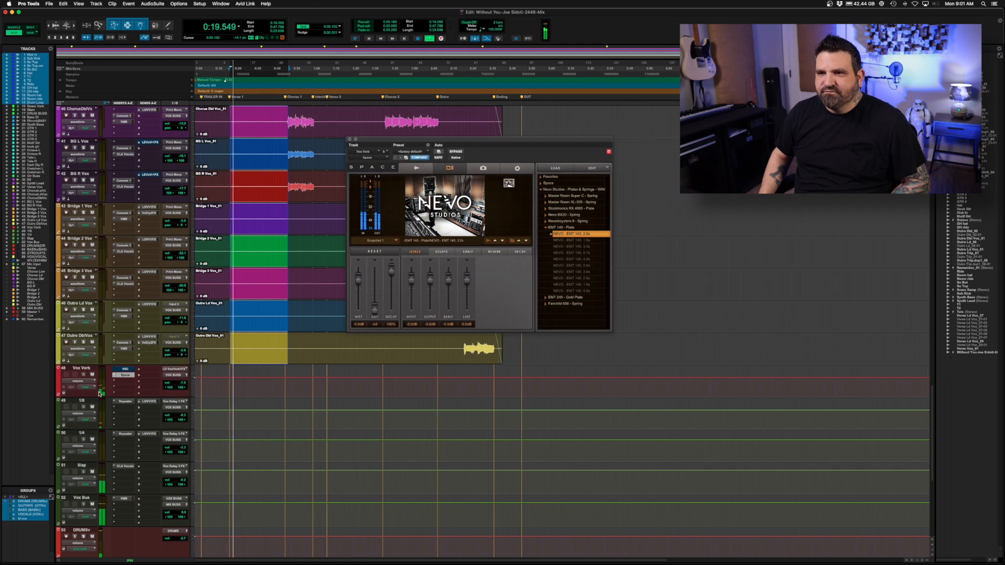
left_click(180, 385)
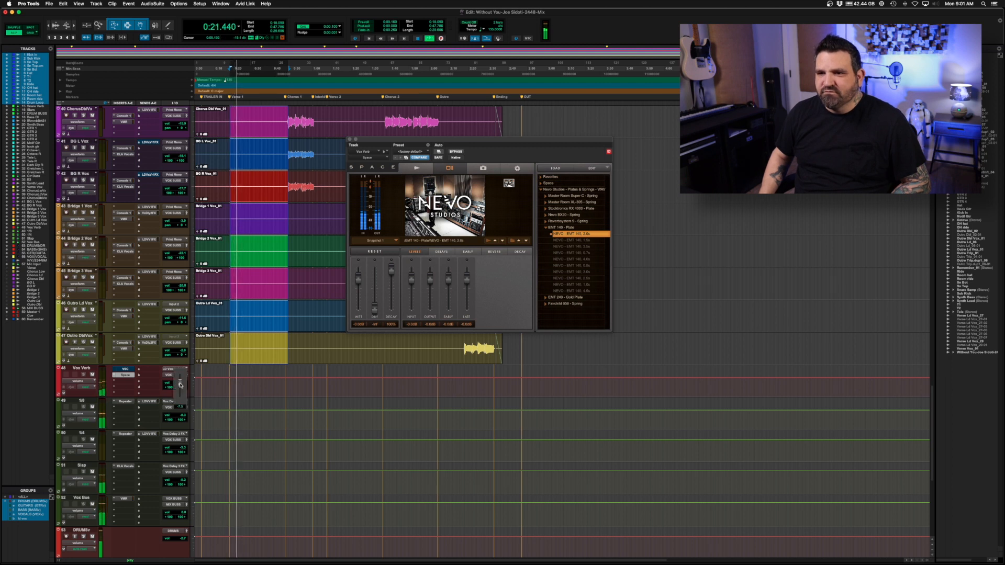
left_click_drag(181, 385, 180, 380)
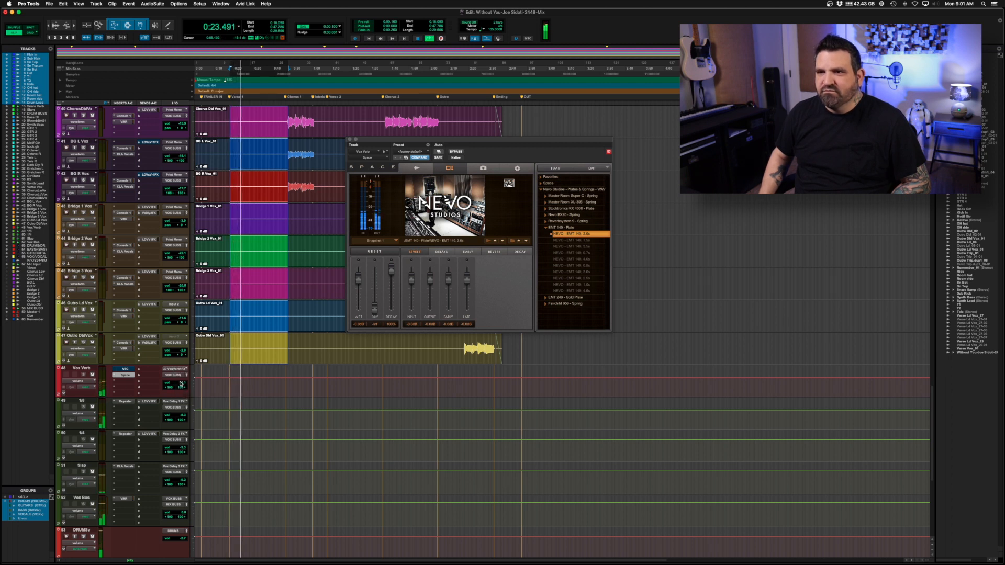
scroll(203, 329, "up", 5)
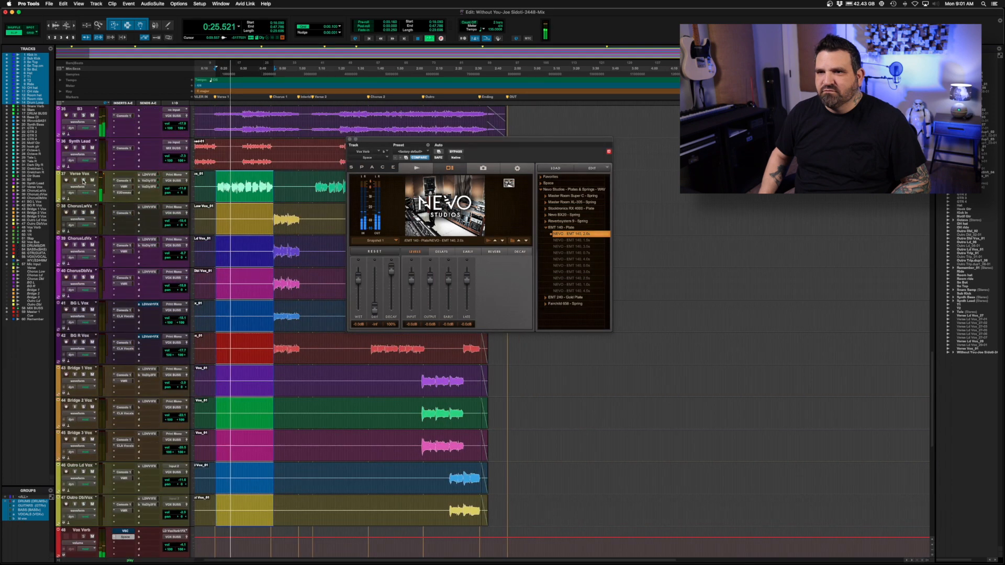
Mute the vocal delay tracks below Vox Verb, starting with 1/8, and stop playback.
scroll(262, 343, "down", 6)
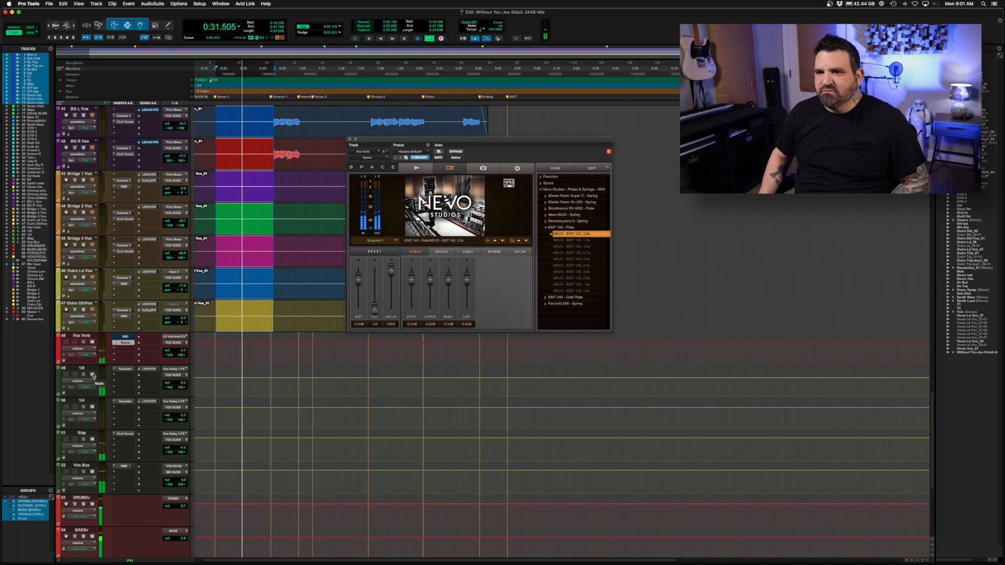
left_click(93, 375)
key("space")
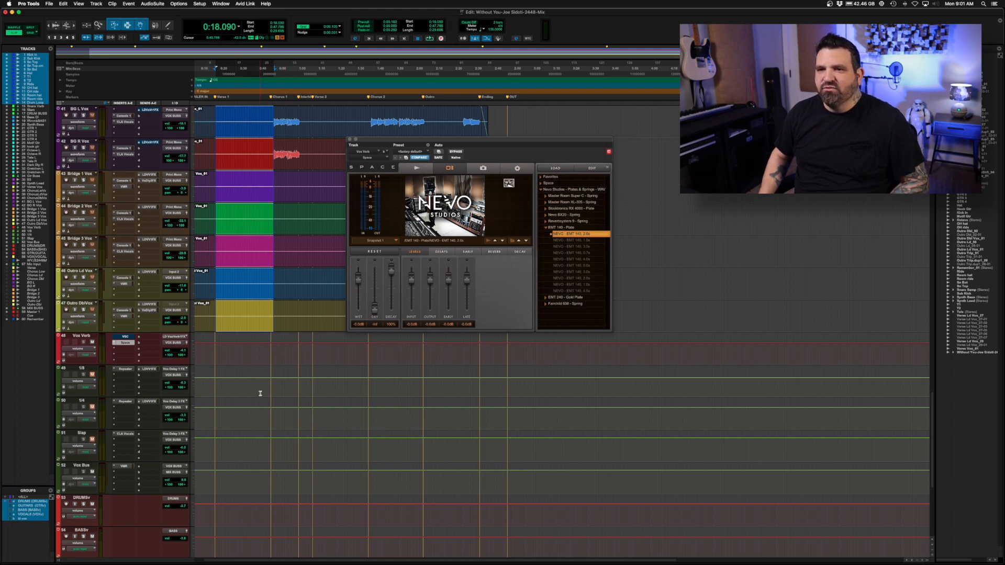
Replay the selected verse to audition the EMT 140 plate, raising the Vox Verb track's volume further, and stop.
key("space")
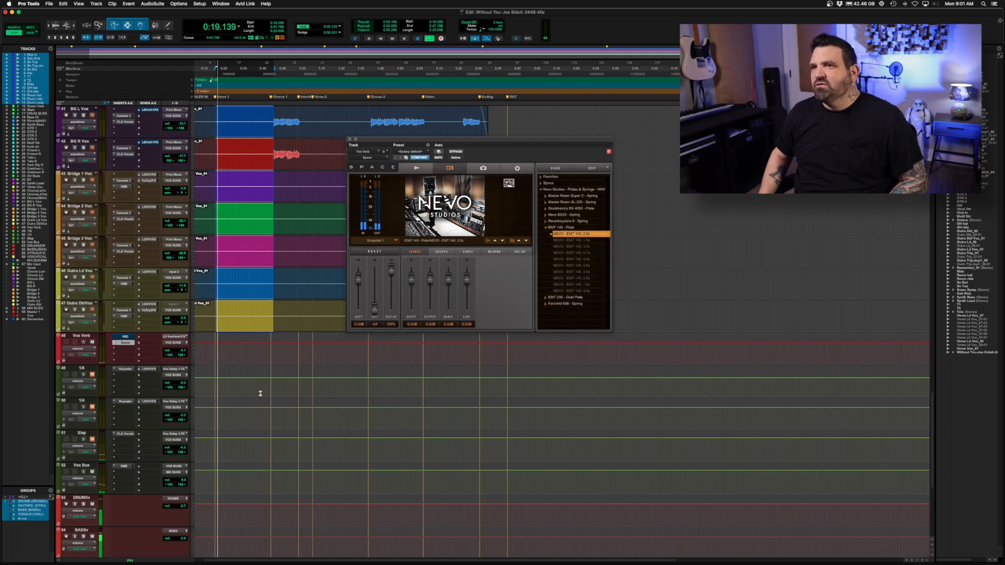
left_click(180, 354)
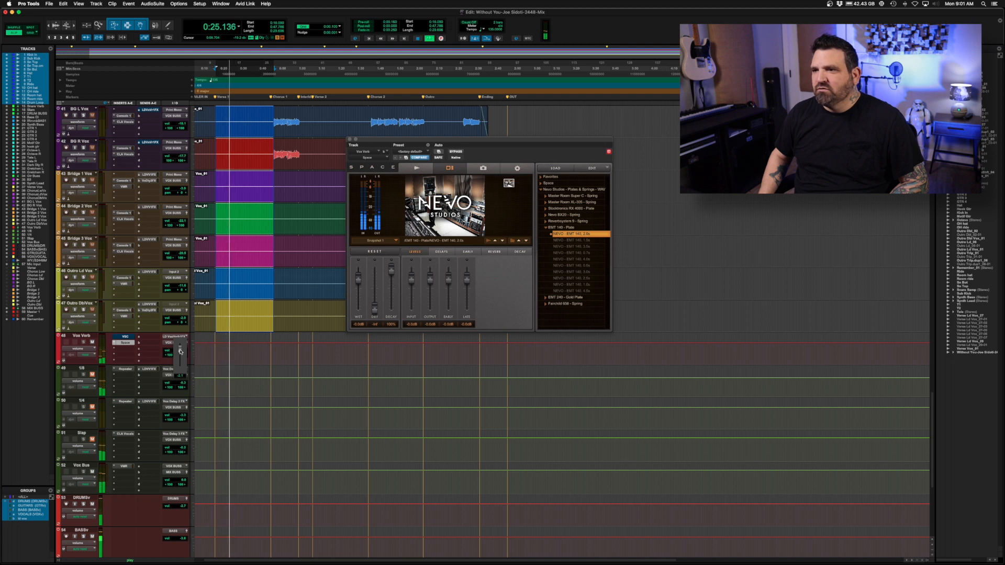
left_click(180, 353)
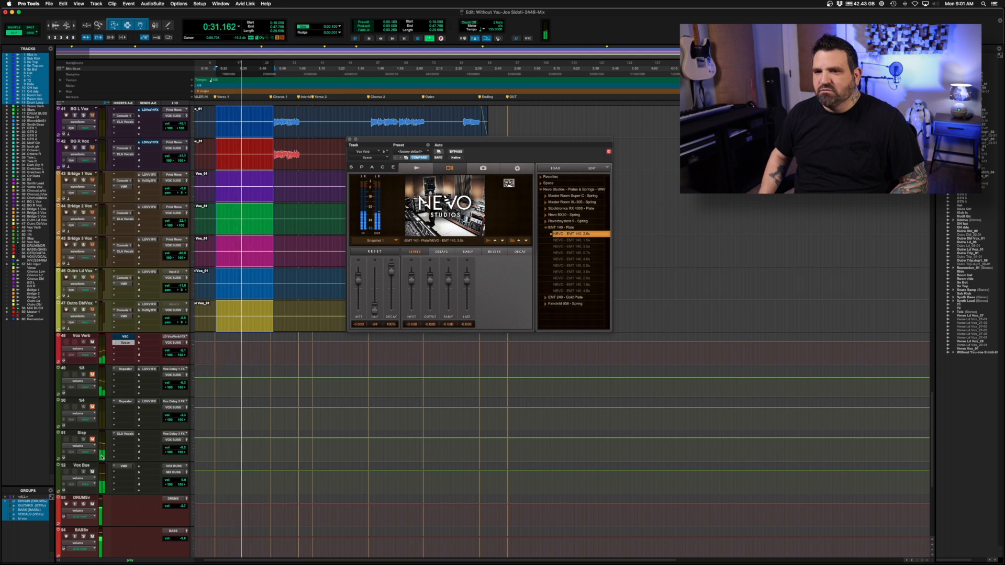
key("space")
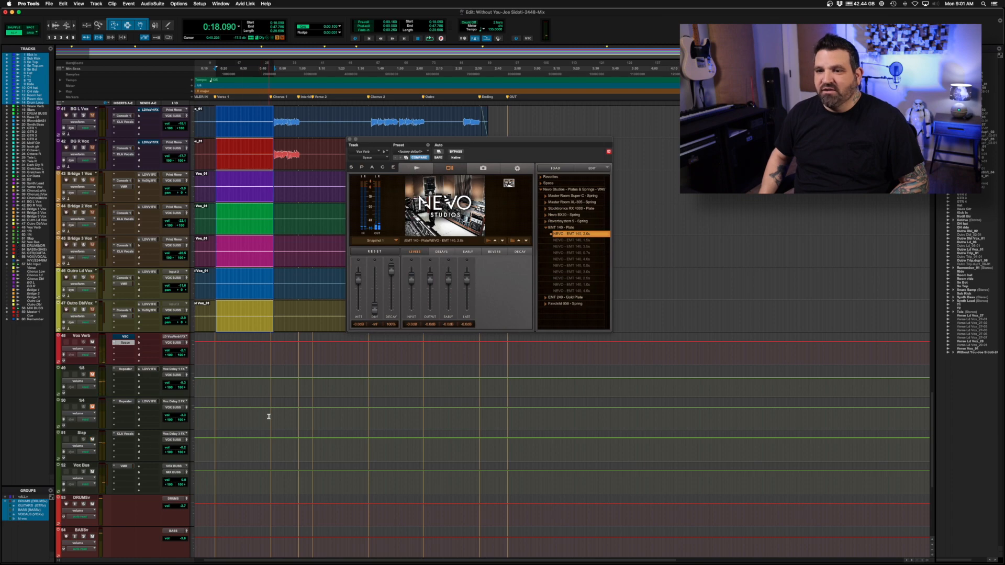
key("space")
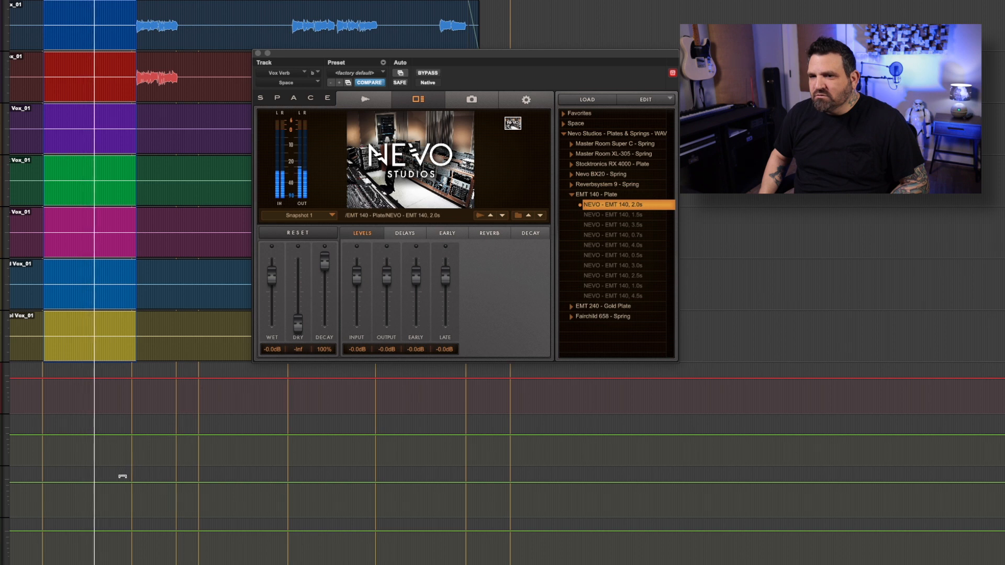
key("space")
Collapse the EMT 140 - Plate folder and load the NEVO - EMT 240 Gold Foil Plate 1.5s impulse response.
left_click(571, 196)
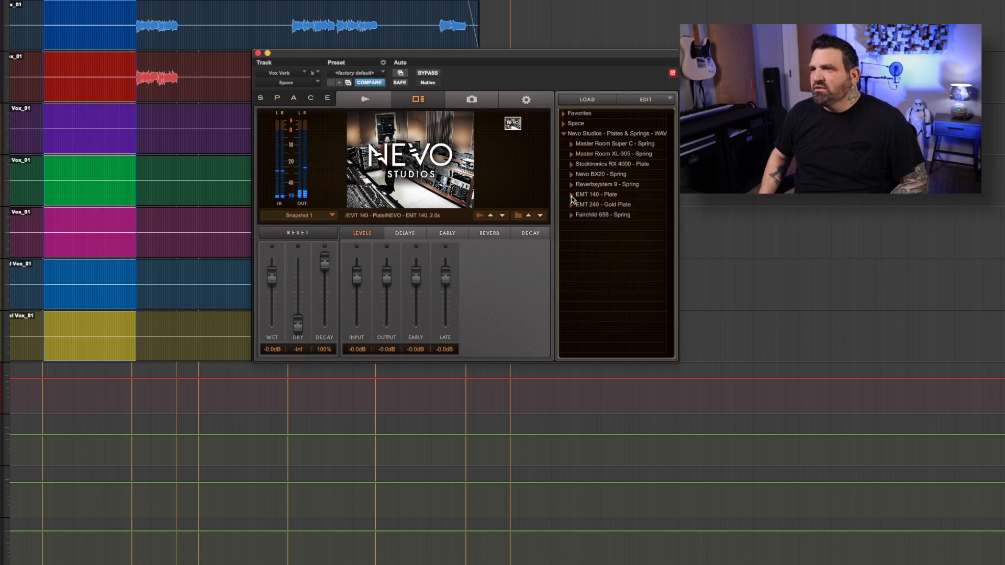
left_click(572, 206)
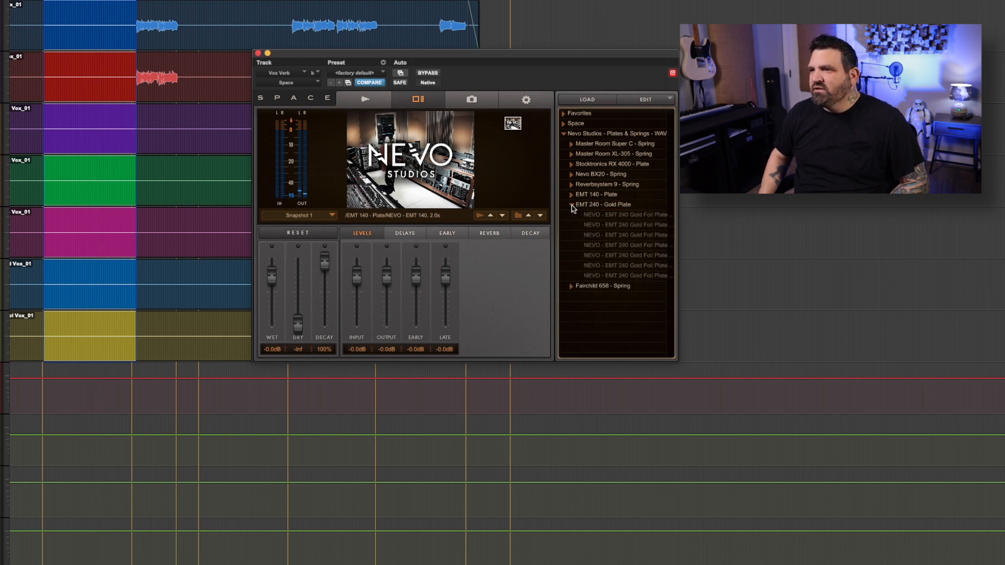
left_click(616, 226)
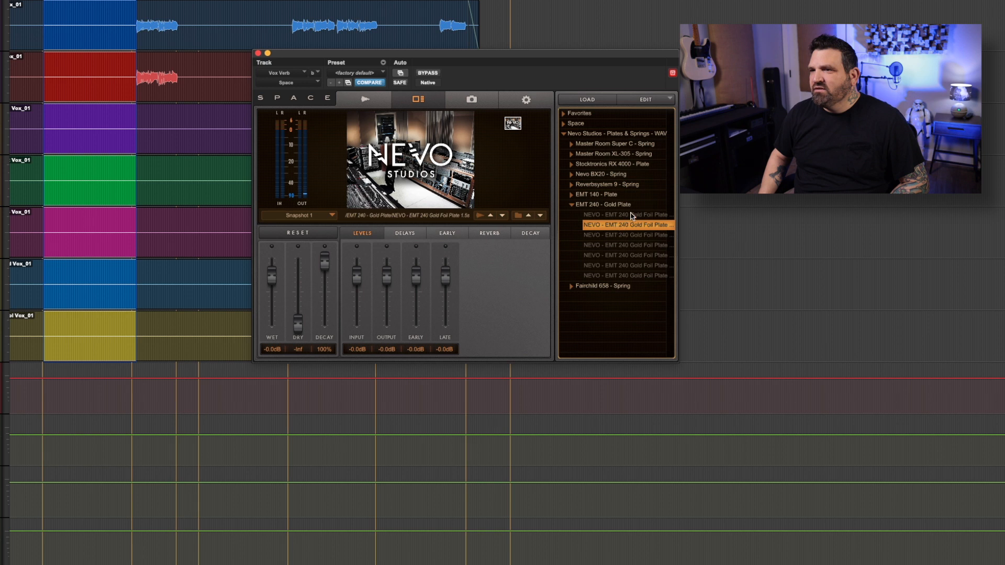
Load the NEVO - EMT 240 Gold Foil Plate 1.0s impulse response, followed by the 3.0s version, and audition it on the selected verse.
left_click(630, 216)
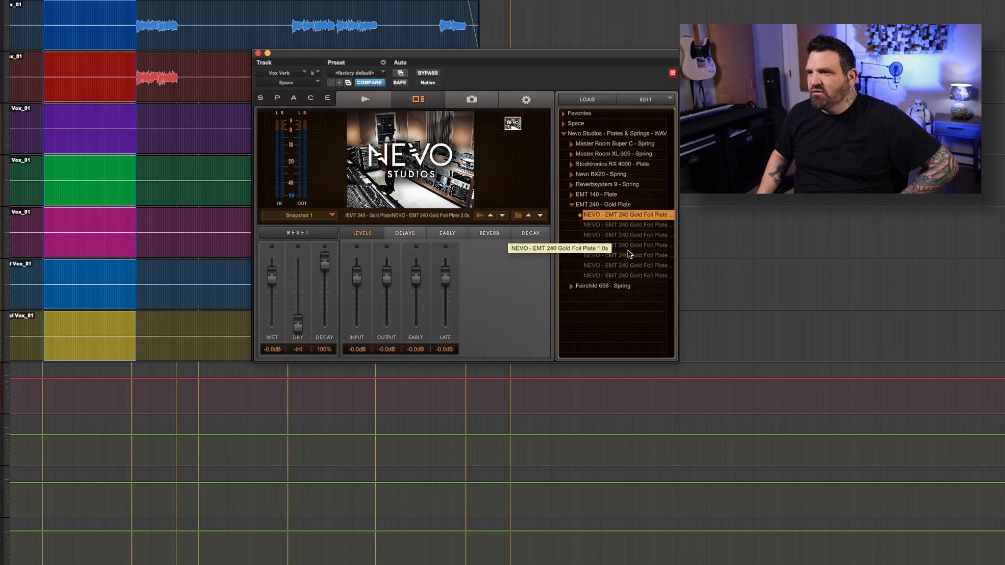
left_click(640, 267)
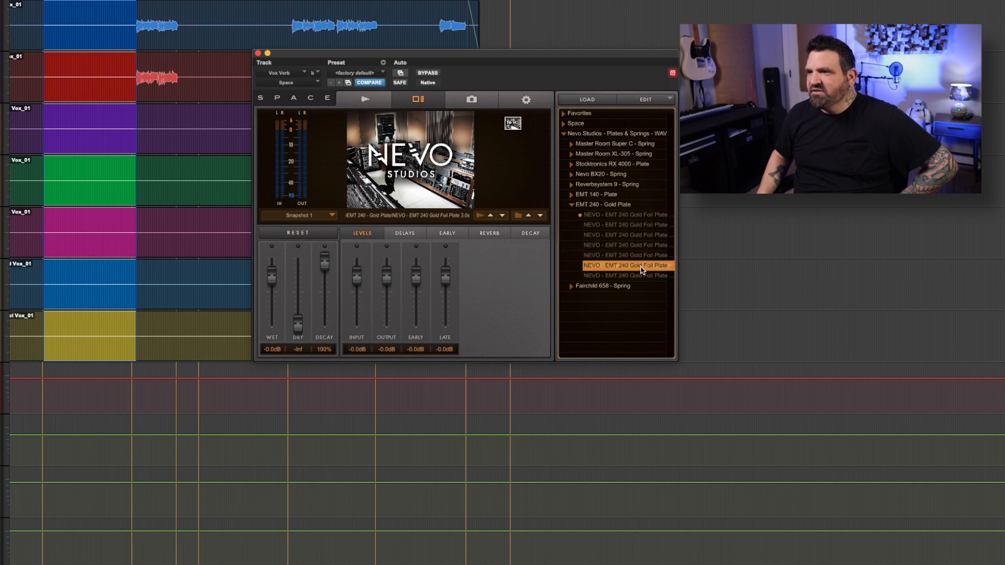
key("space")
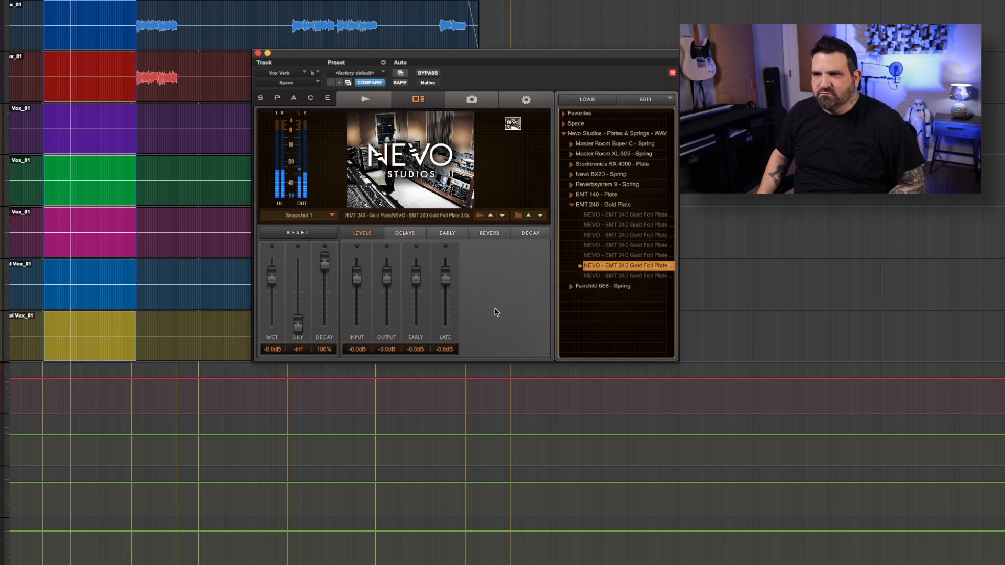
scroll(332, 456, "up", 10)
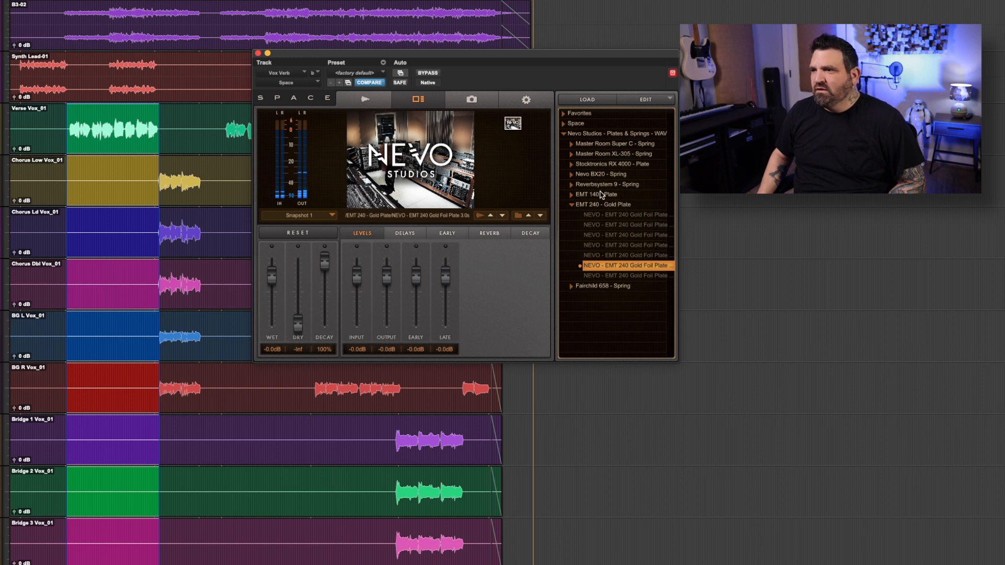
Load the NEVO - Stocktronics RX4000 A 3.0s plate and play the verse, raising Space's output to 2.2 dB during playback, and stop.
left_click(571, 205)
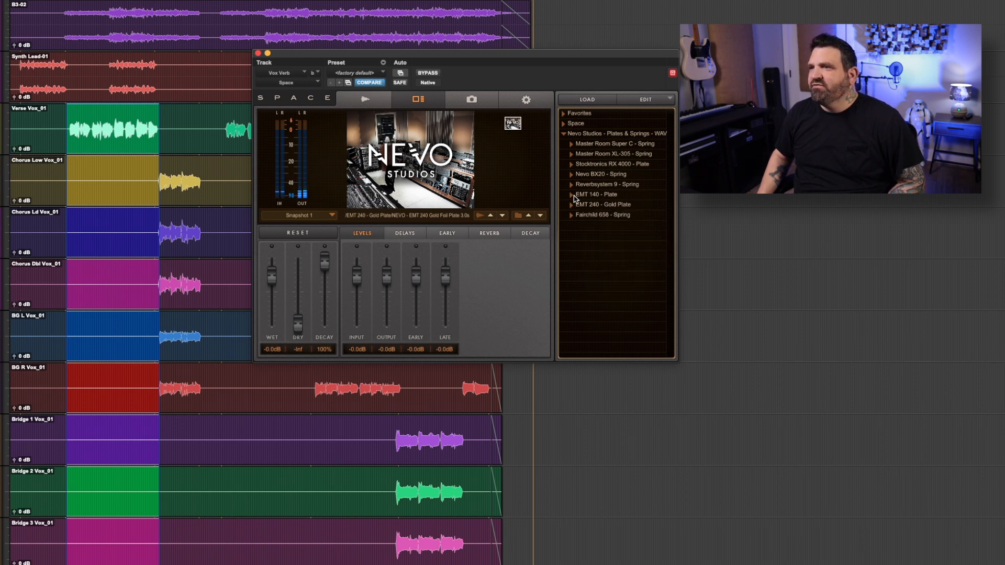
left_click(571, 165)
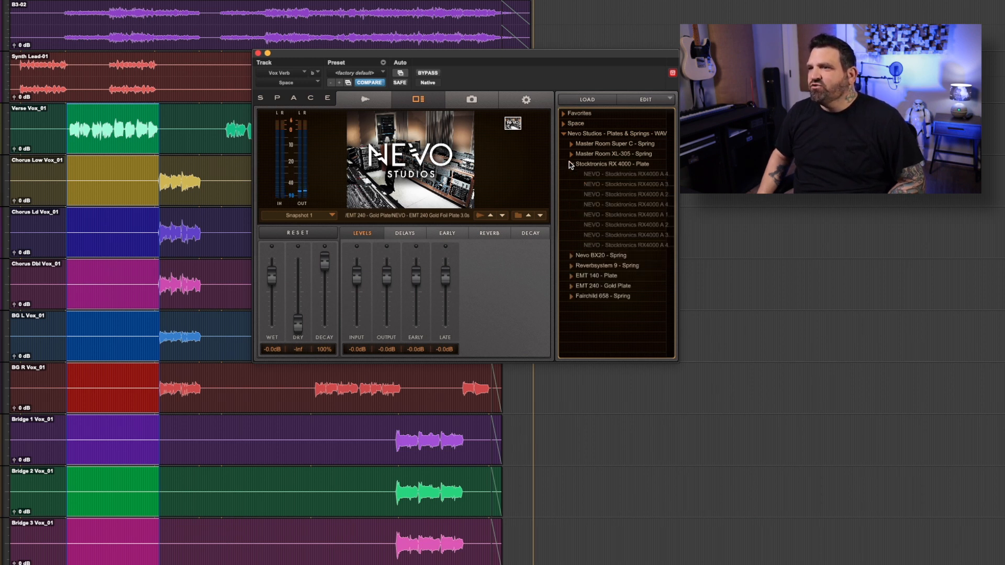
left_click(626, 185)
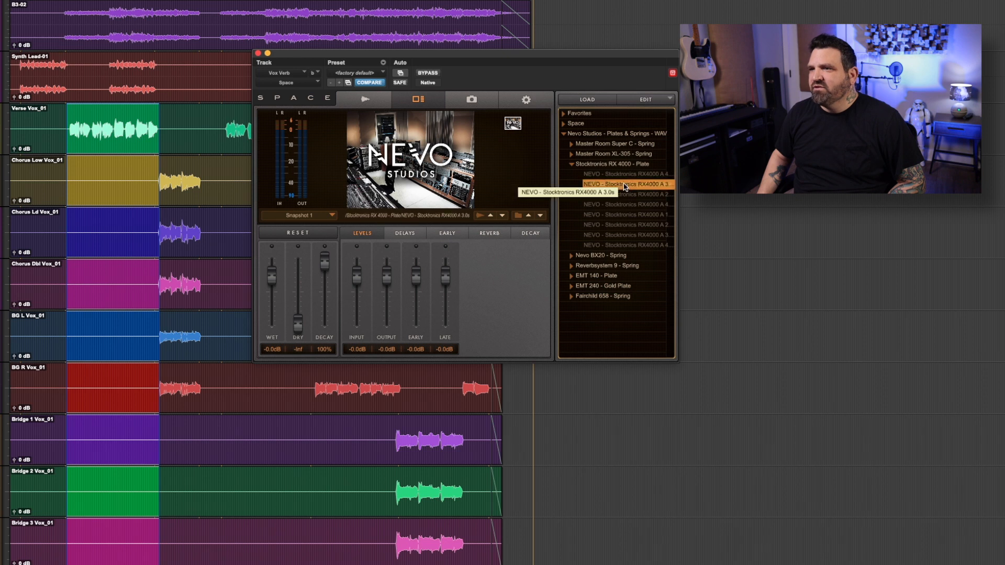
key("space")
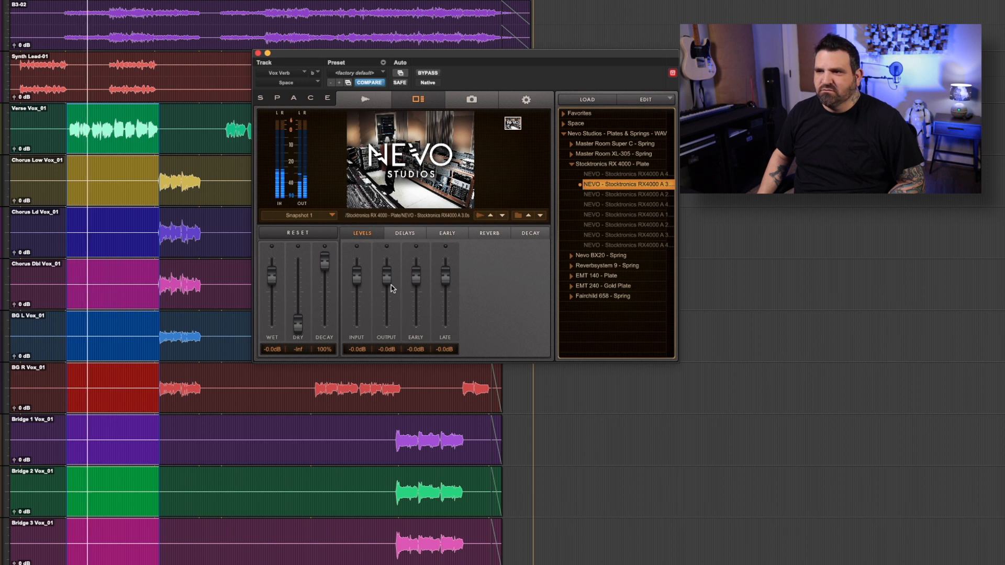
left_click_drag(389, 272, 390, 278)
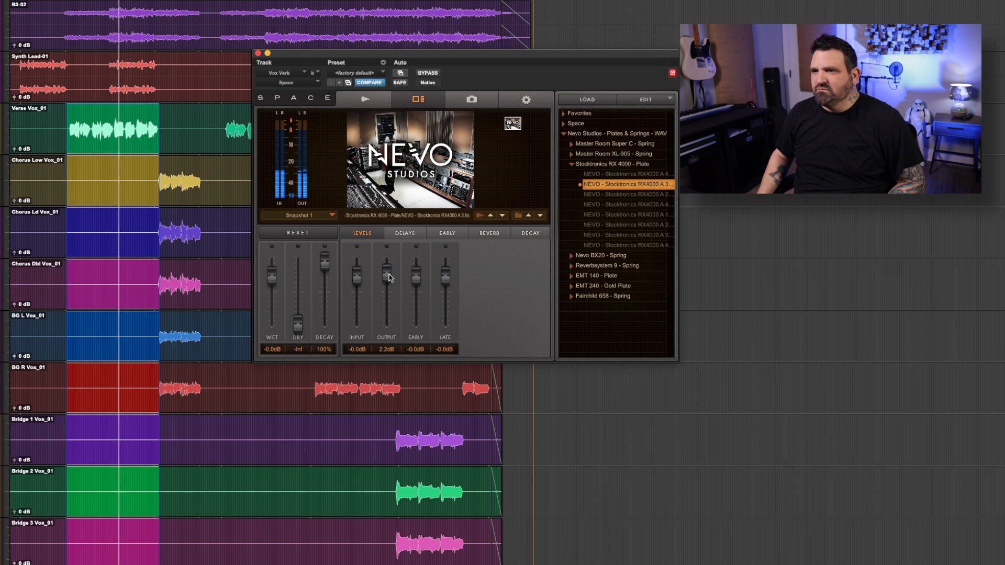
key("space")
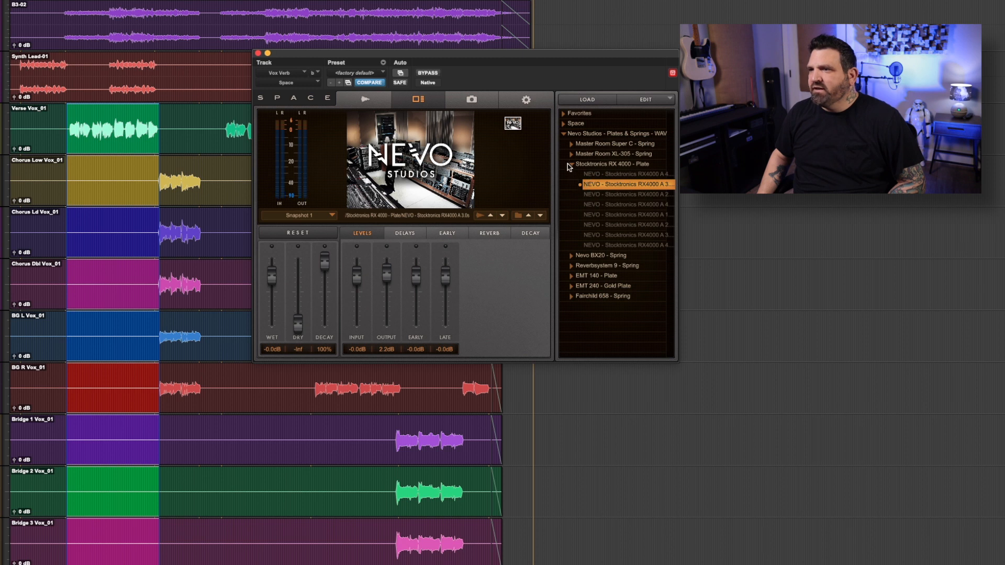
Try the next Stocktronics RX4000 A impulse response below, load the first one in the folder instead, and audition it on the verse.
left_click(619, 195)
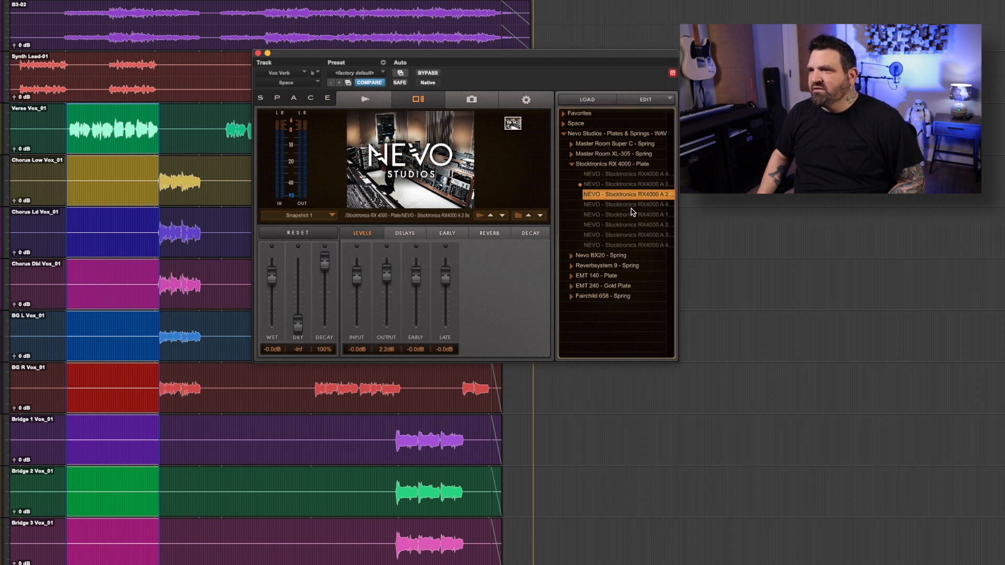
left_click(648, 174)
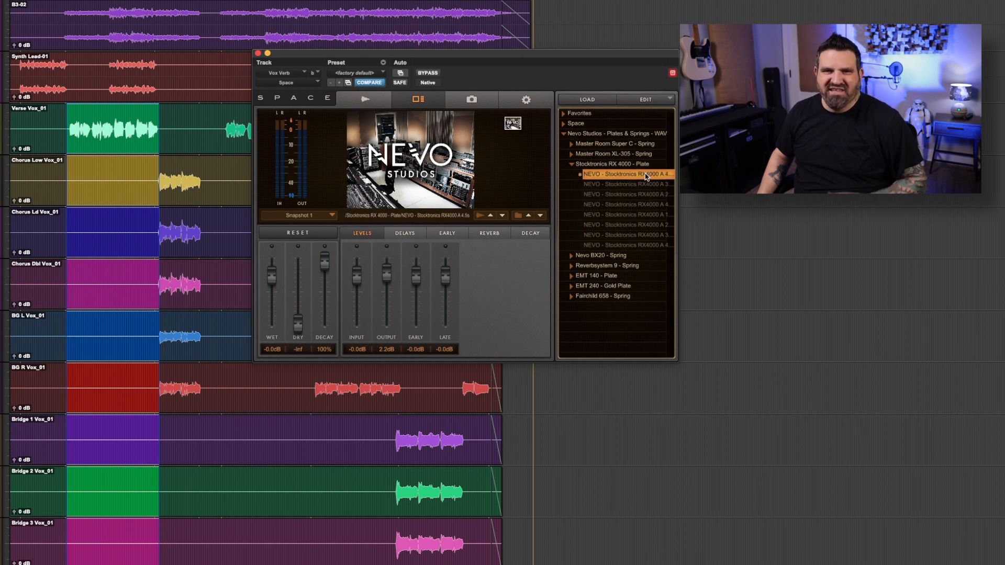
key("space")
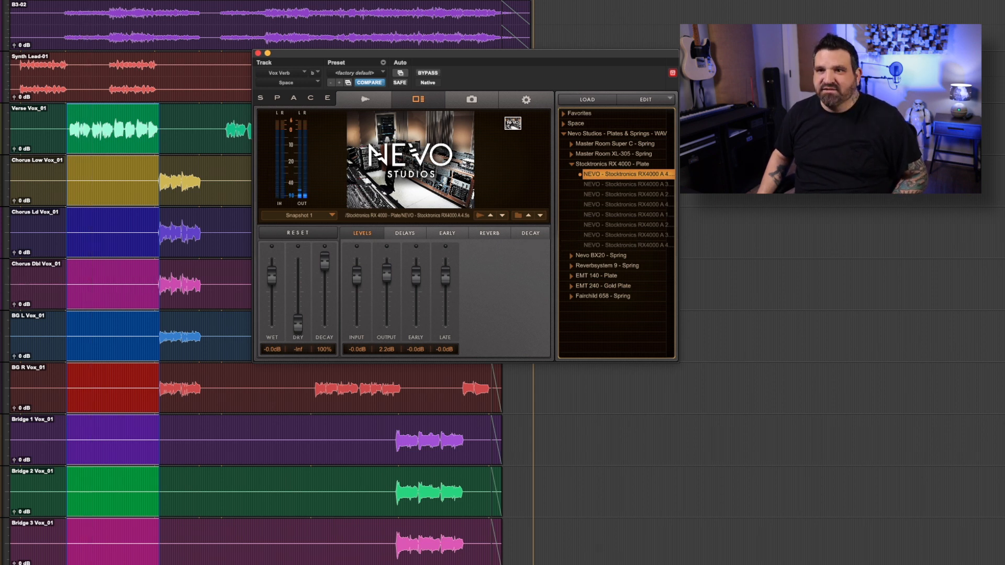
key("space")
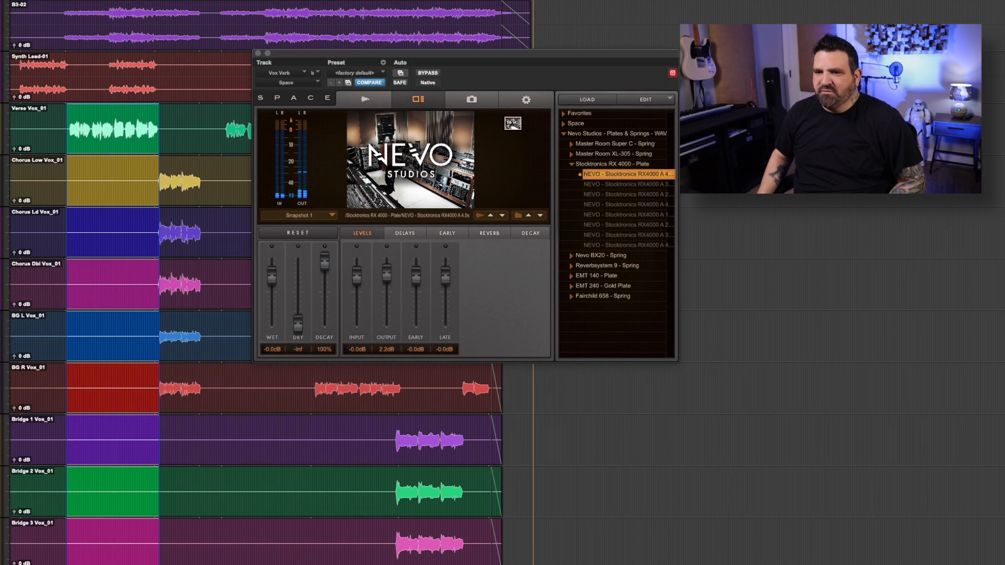
scroll(251, 282, "down", 3)
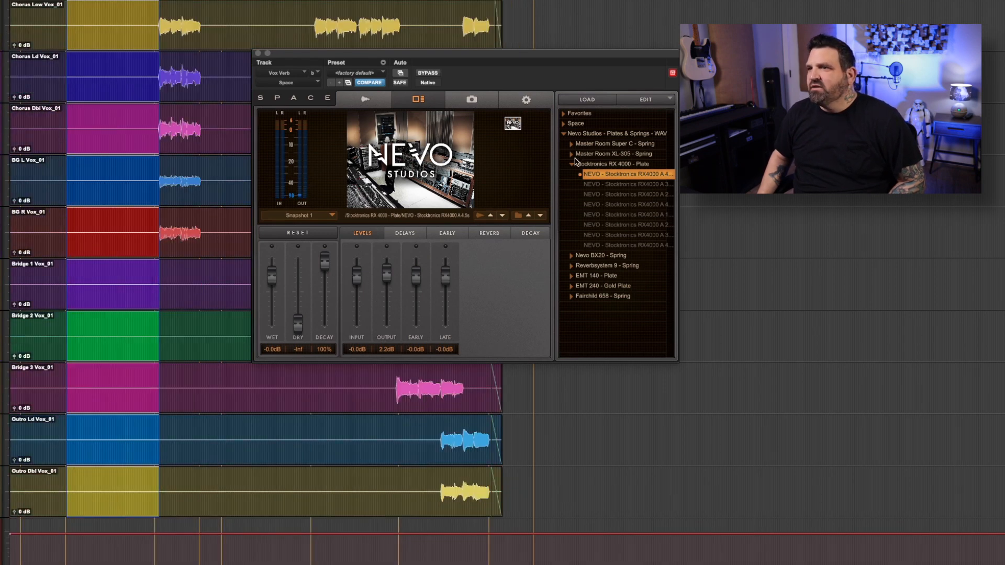
Load the Long and Short Master Room Super C spring impulse responses in turn, auditioning them on the verse and returning to Long.
left_click(571, 165)
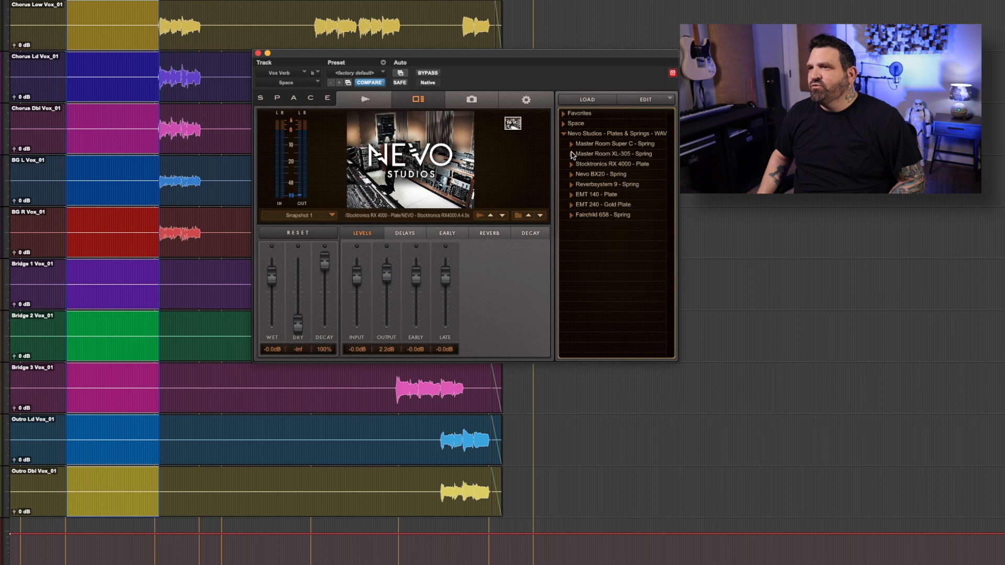
left_click(571, 144)
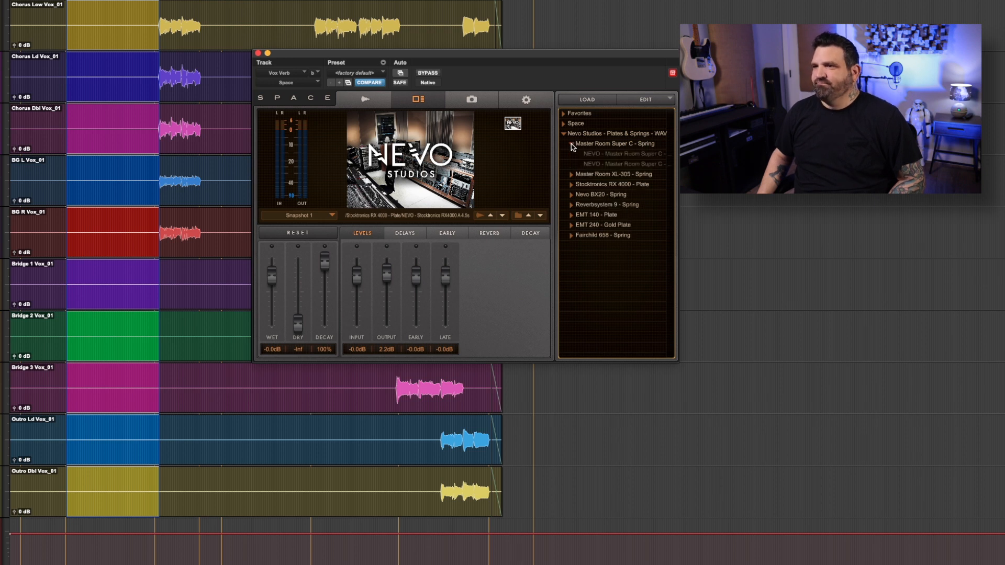
left_click(607, 154)
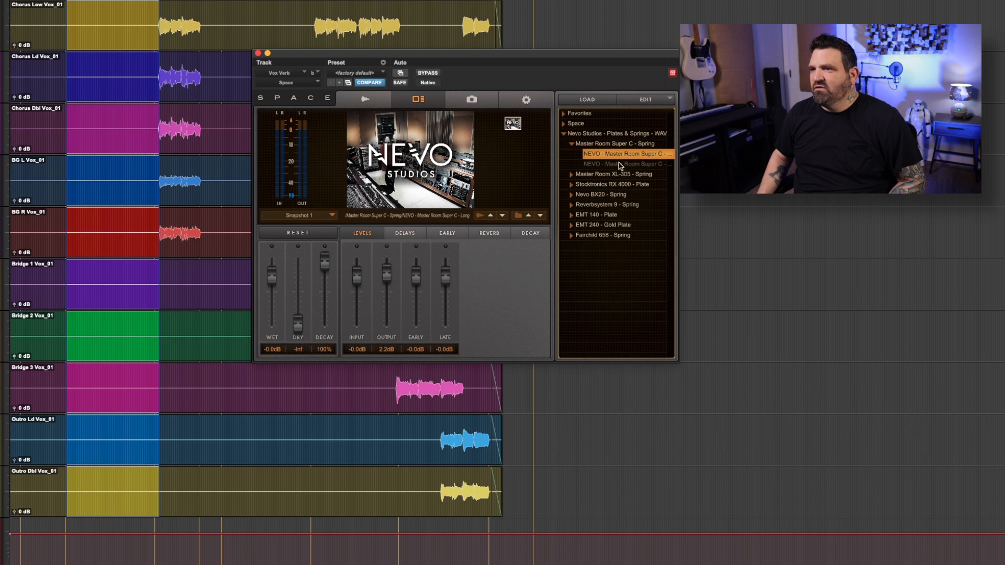
left_click(621, 165)
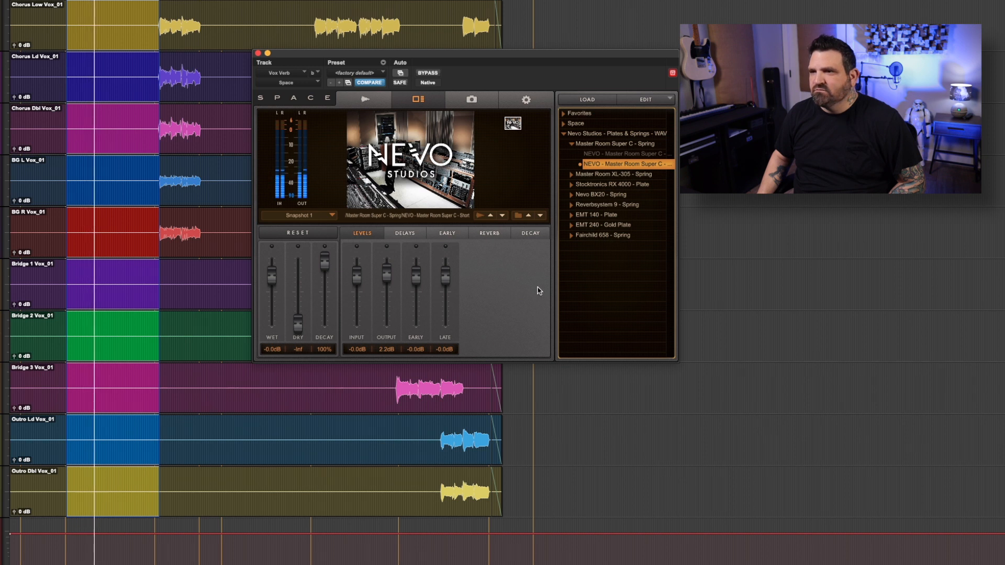
left_click(616, 155)
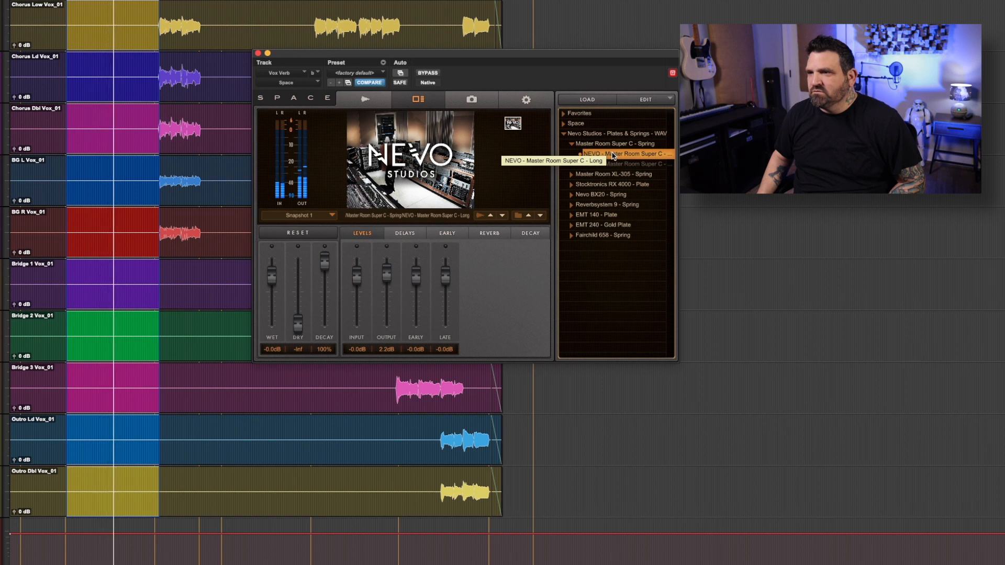
Collapse the Master Room Super C folder, load NEVO - BX20 Stereo 3.0s from the Nevo BX20 springs, and play the verse.
left_click(572, 144)
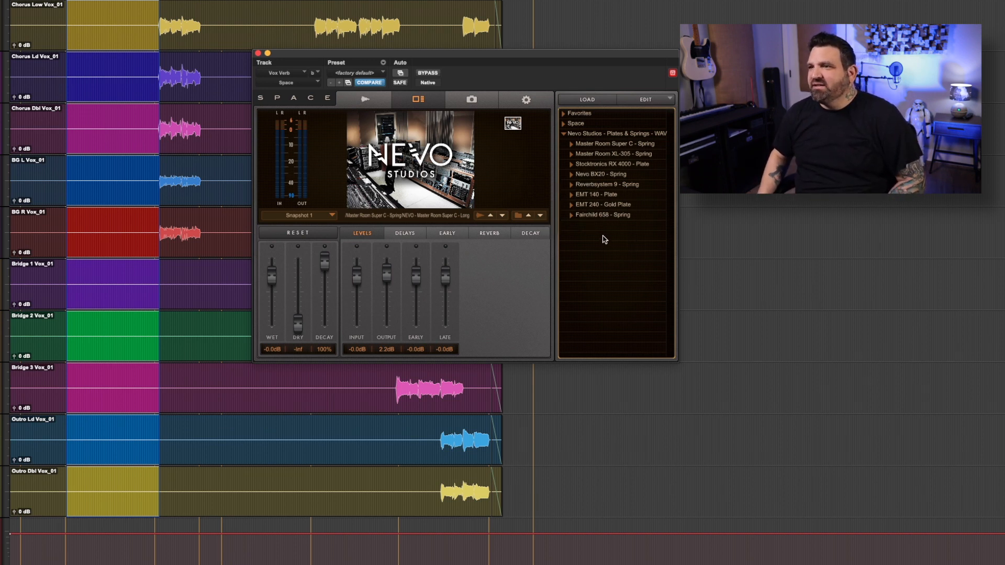
left_click(571, 175)
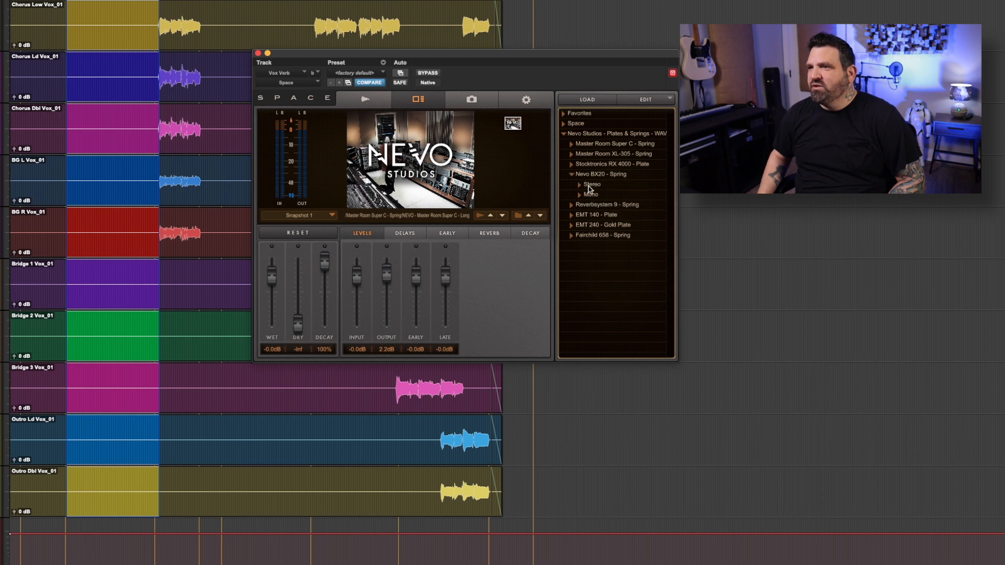
left_click(580, 186)
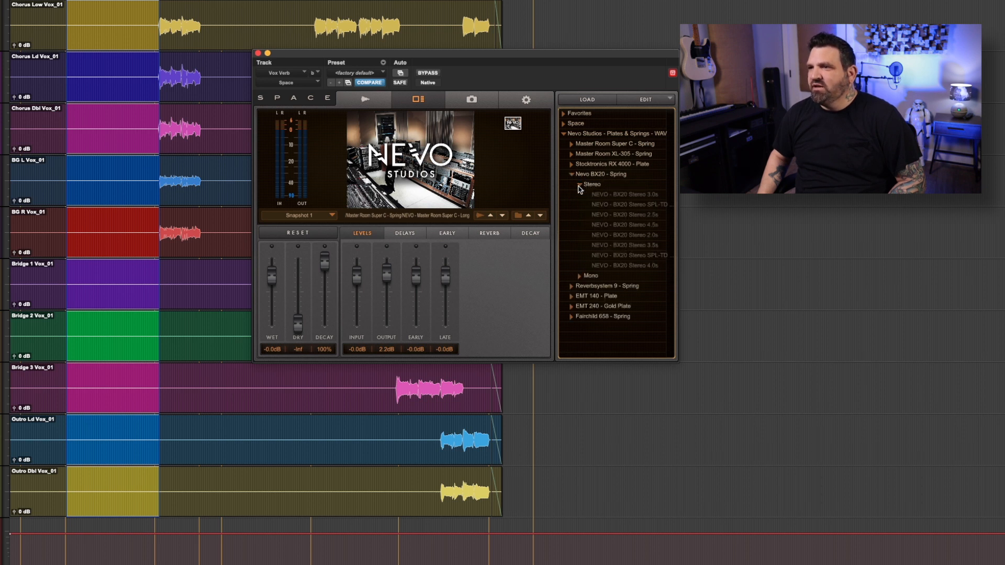
left_click(630, 196)
key("space")
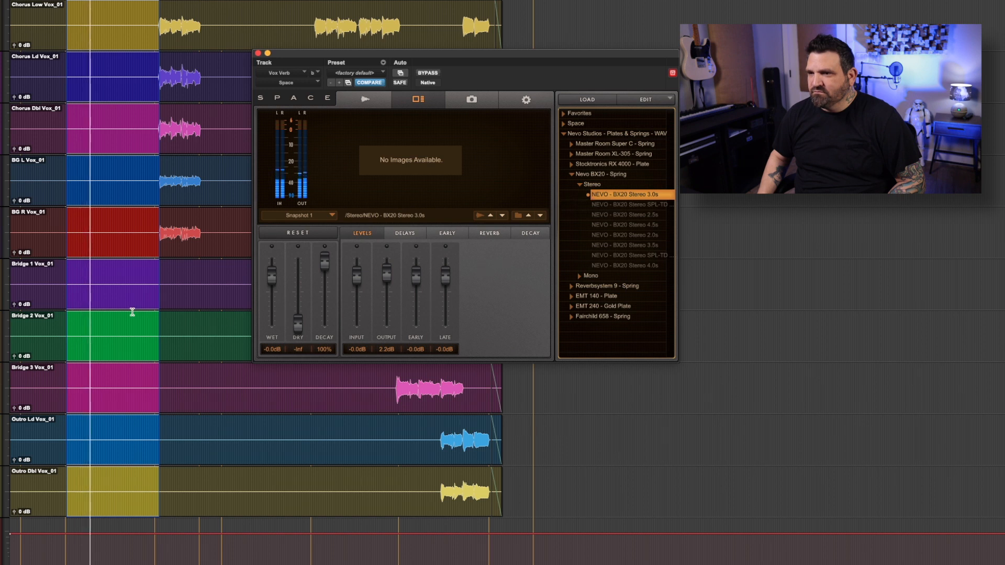
Audition the NEVO - BX20 Stereo SPL-TD No Attack 3.0s and Stereo 4.5s impulse responses on the verse, and collapse the Nevo BX20 folder.
left_click(638, 205)
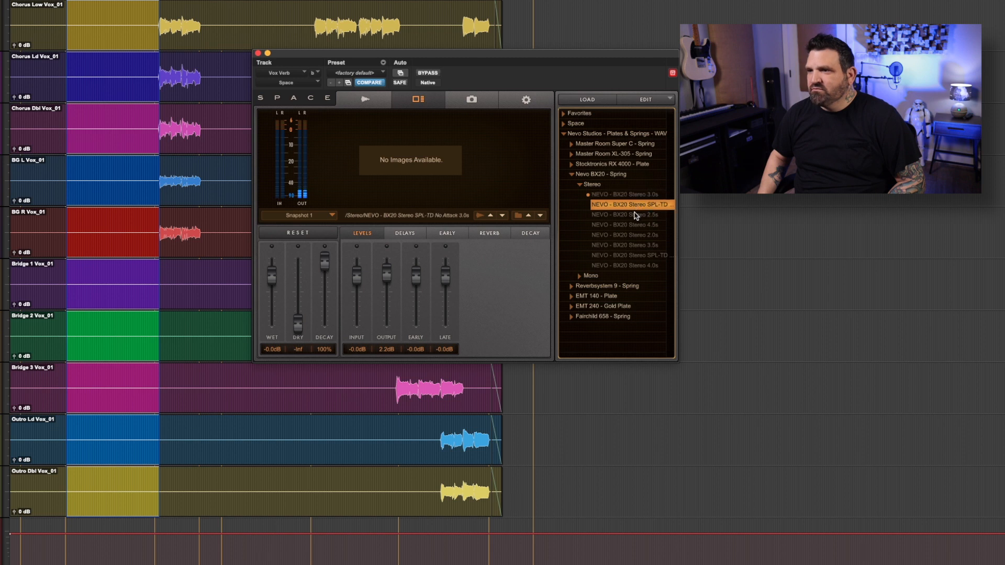
key("space")
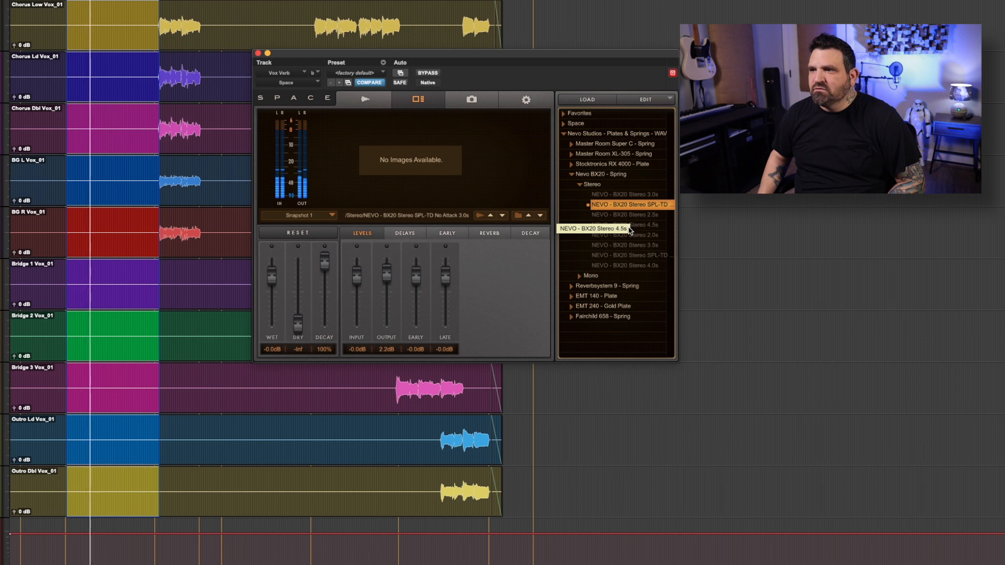
left_click(630, 225)
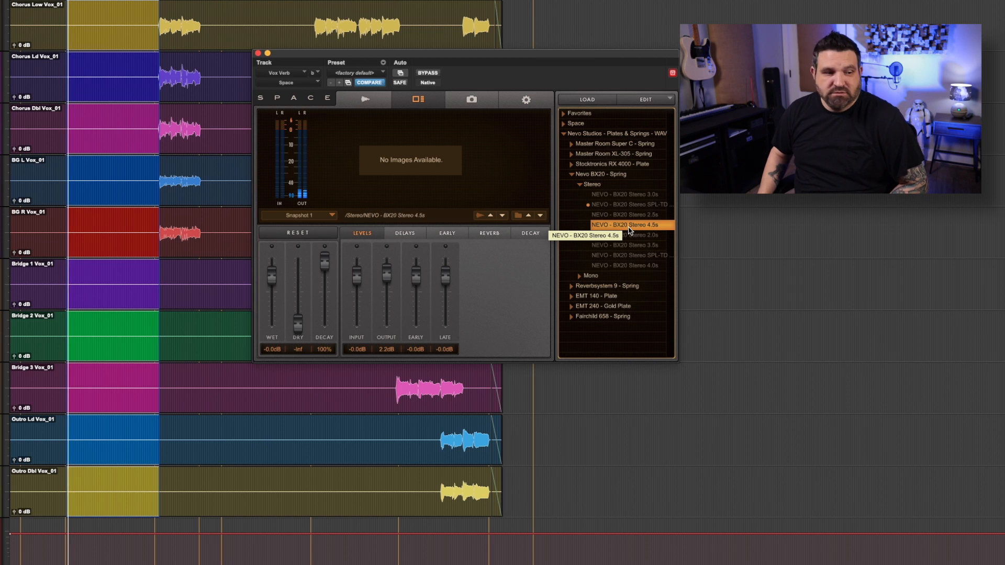
left_click(571, 174)
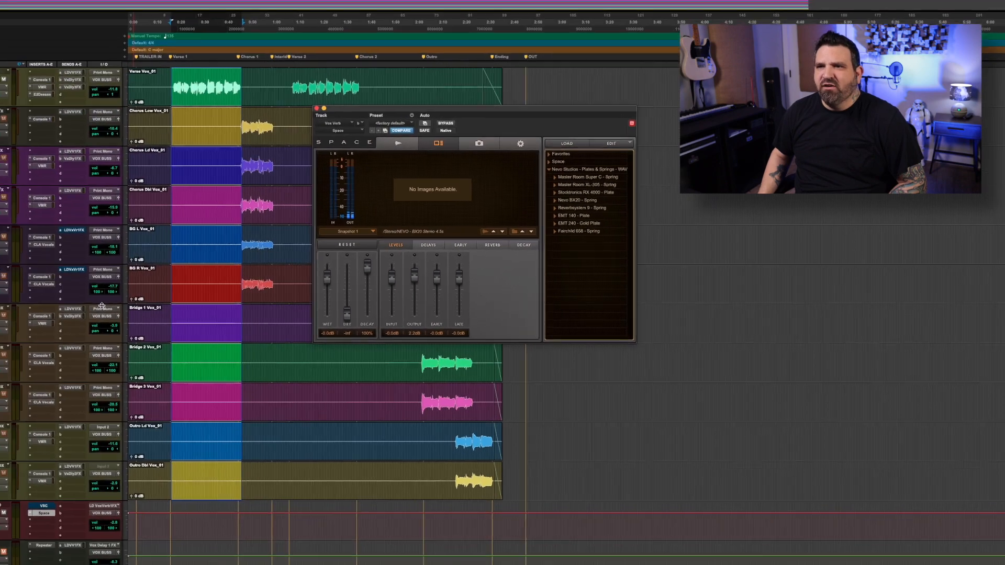
Select the interlude passage across the guitar tracks and play it, soloing the Motif Gtr track, and stop.
left_click(349, 139)
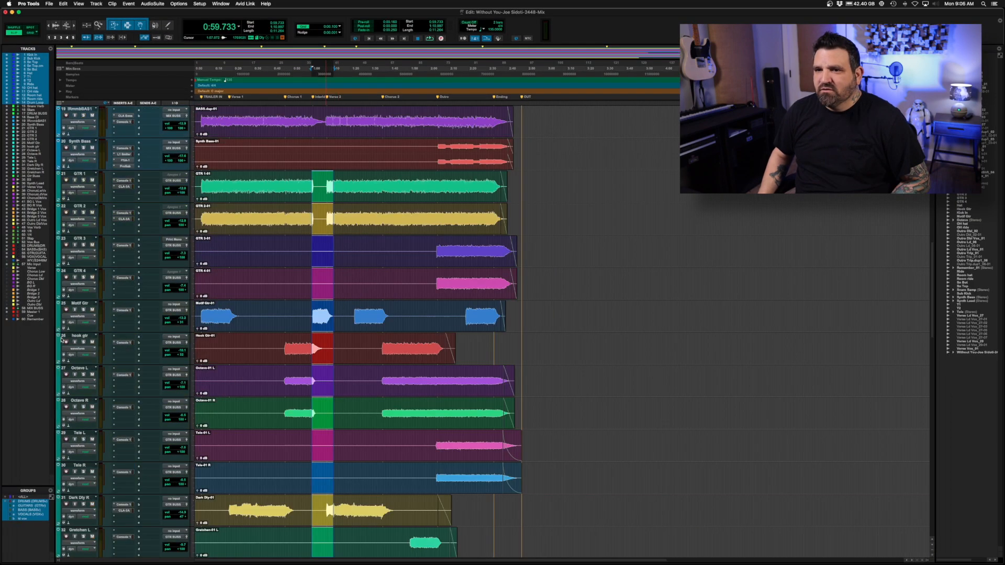
key("space")
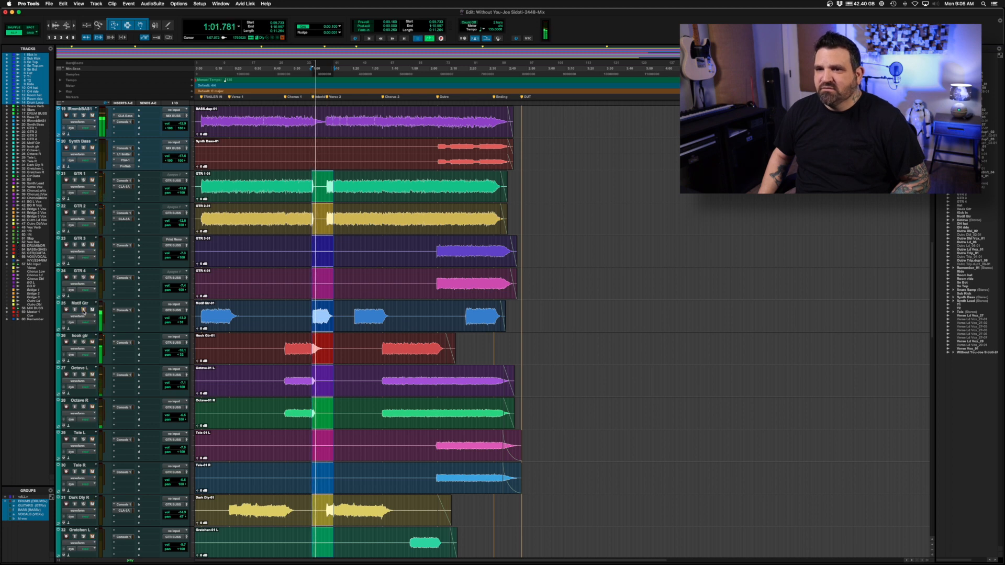
key("space")
key("space")
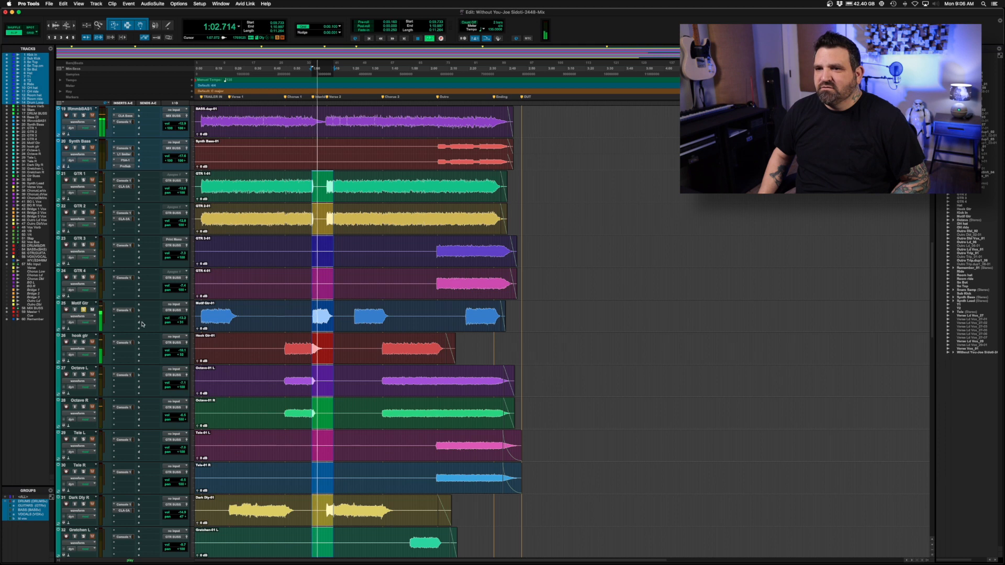
key("space")
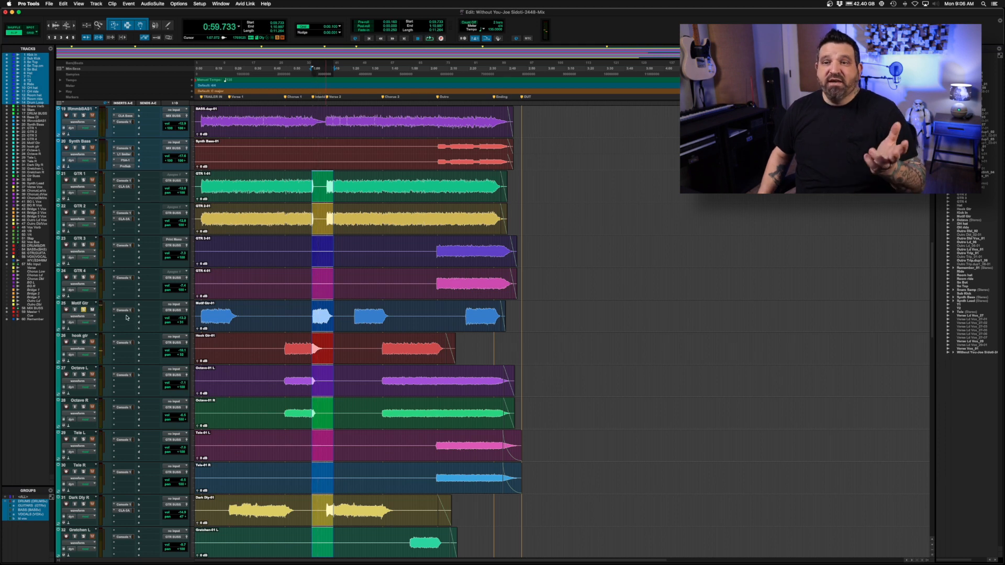
Insert the Space (mono/stereo) reverb on the Motif Gtr track in the slot below Console 1.
left_click(127, 317)
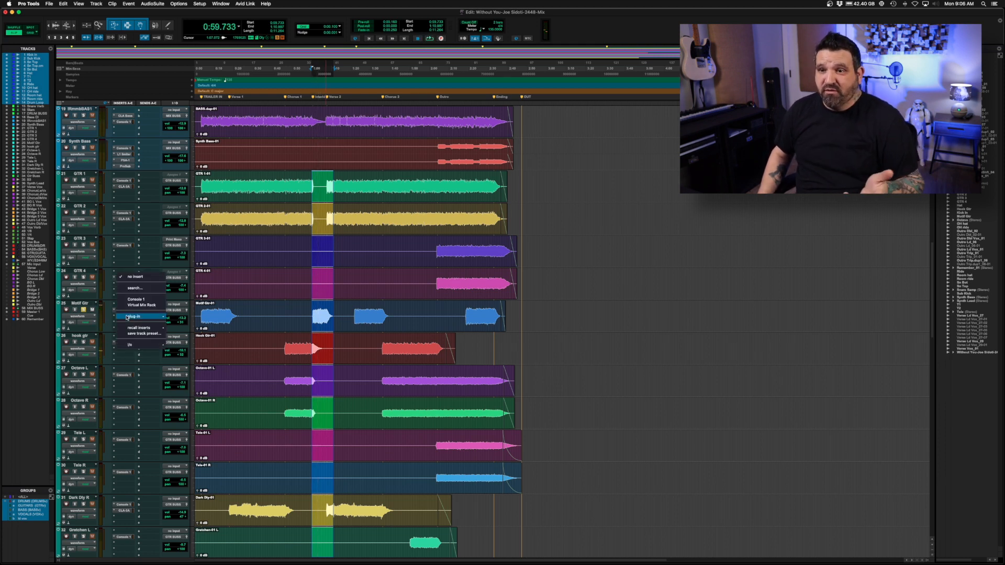
mouse_move(130, 317)
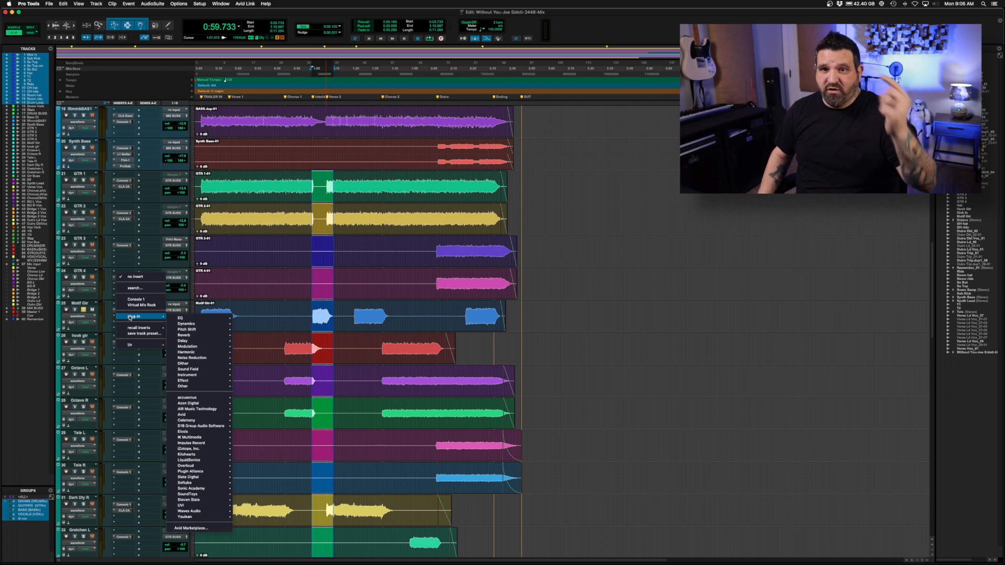
mouse_move(198, 335)
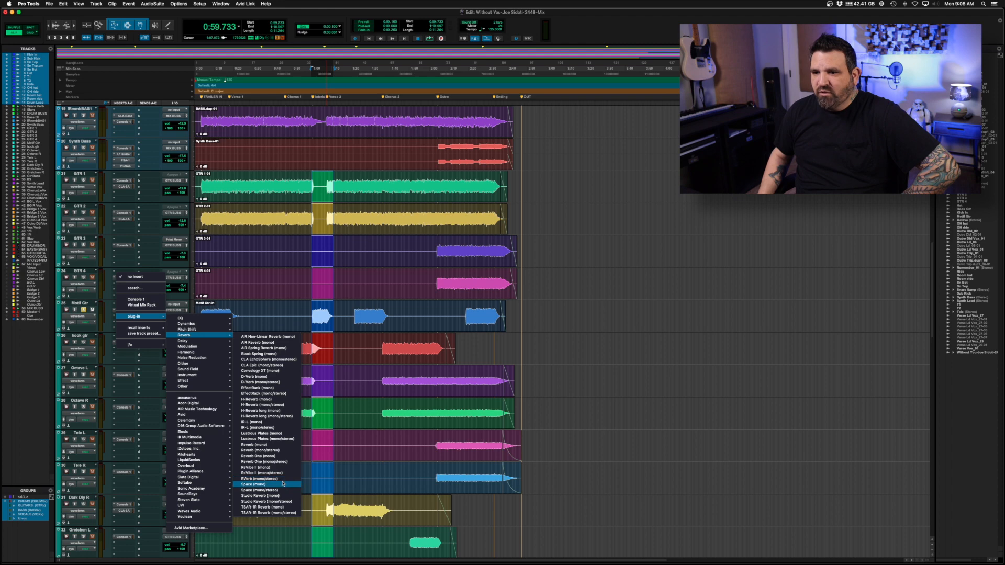
left_click(279, 490)
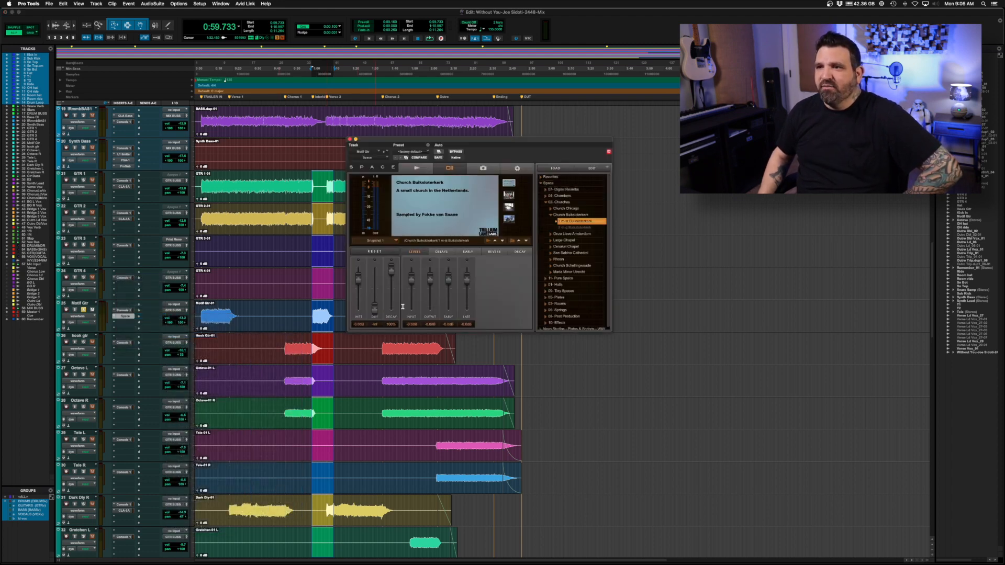
Collapse the Space library and open the Stereo folder of Reverbsystem 9 - Spring in Nevo Studios - Plates & Springs.
left_click(541, 183)
left_click(541, 189)
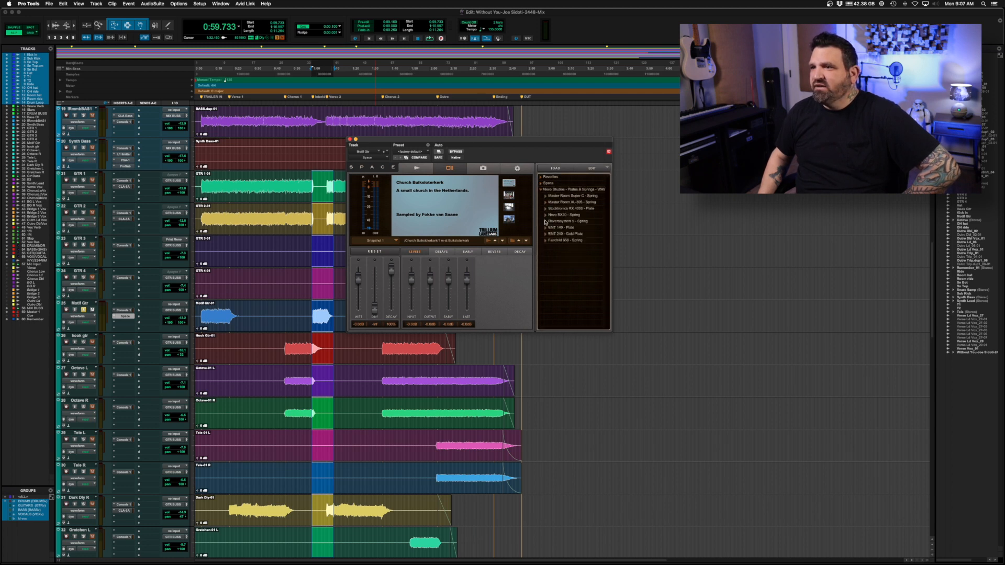
left_click(546, 221)
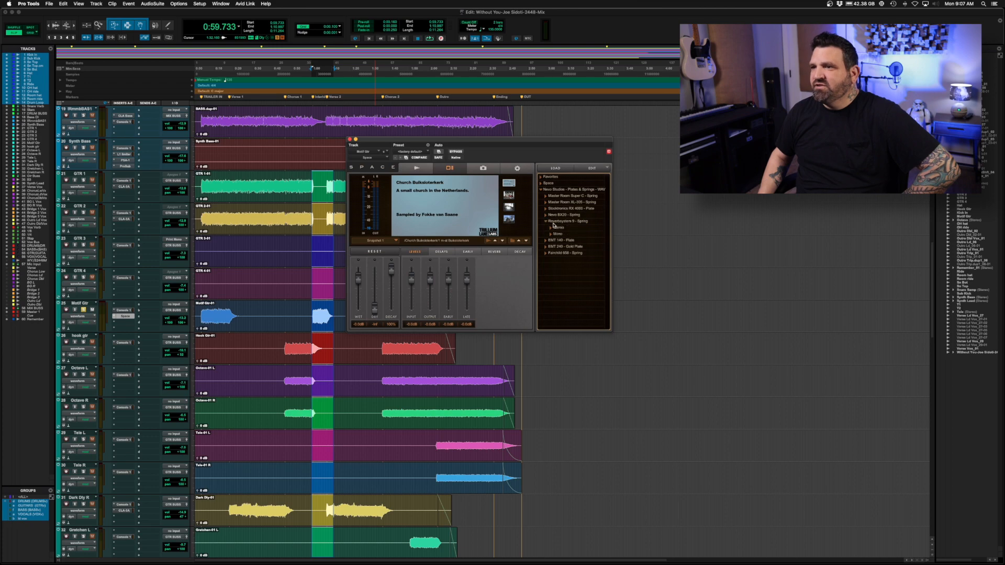
left_click(558, 228)
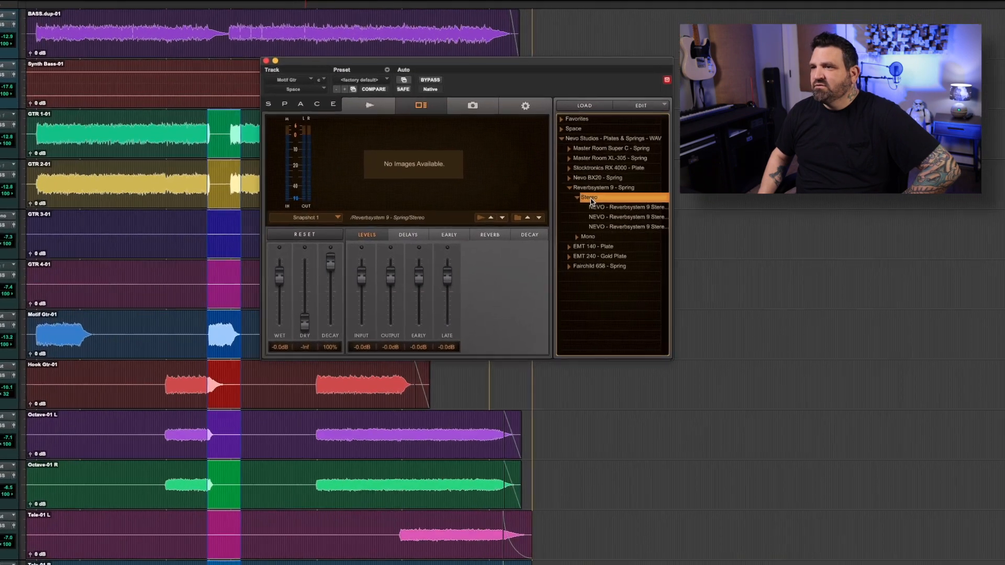
Browse the Reverbsystem 9 Stereo Bright, Dark and Flat impulse responses, load Bright, and play the interlude with Dry raised to about -4.0 dB.
left_click(620, 206)
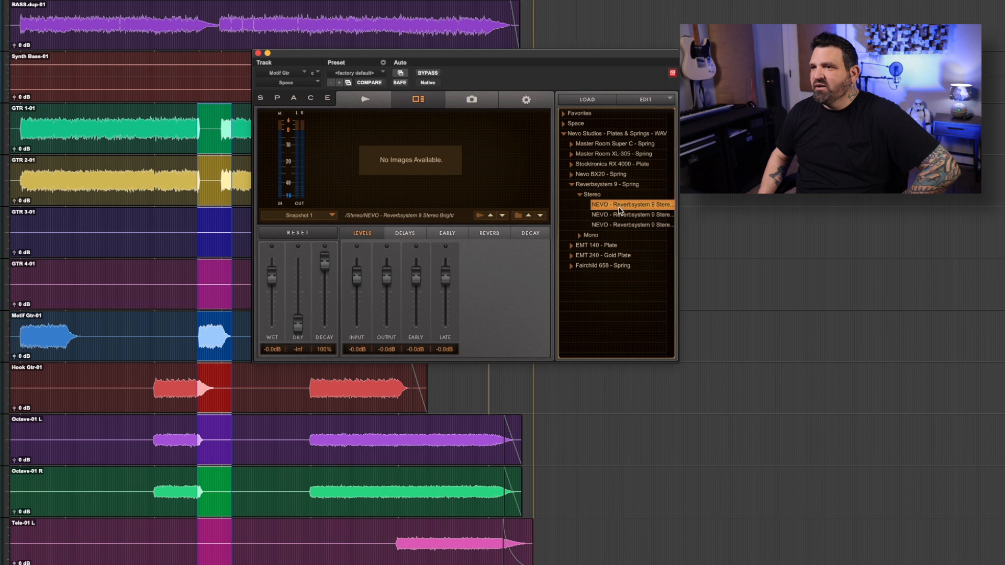
left_click(624, 216)
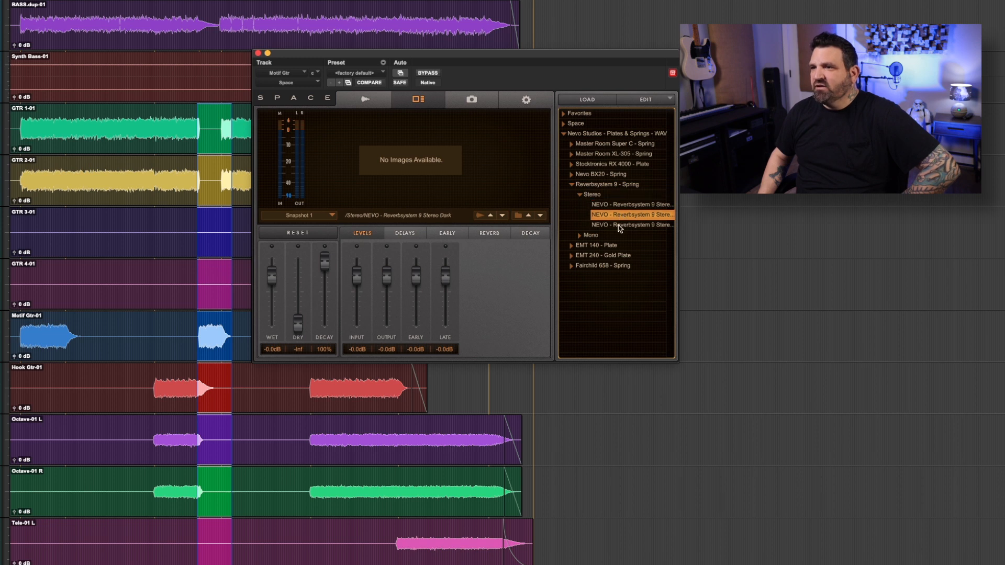
left_click(620, 226)
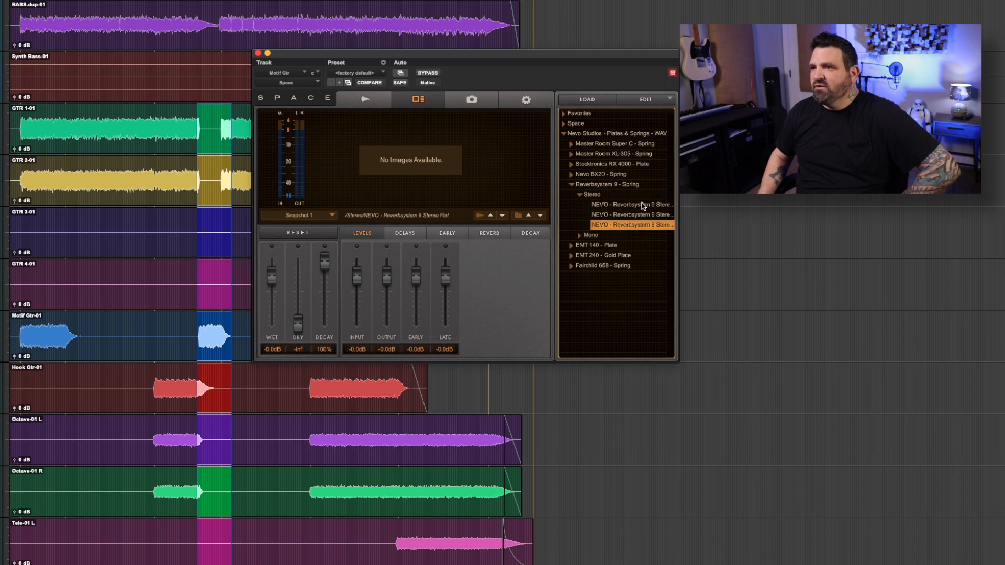
left_click(632, 205)
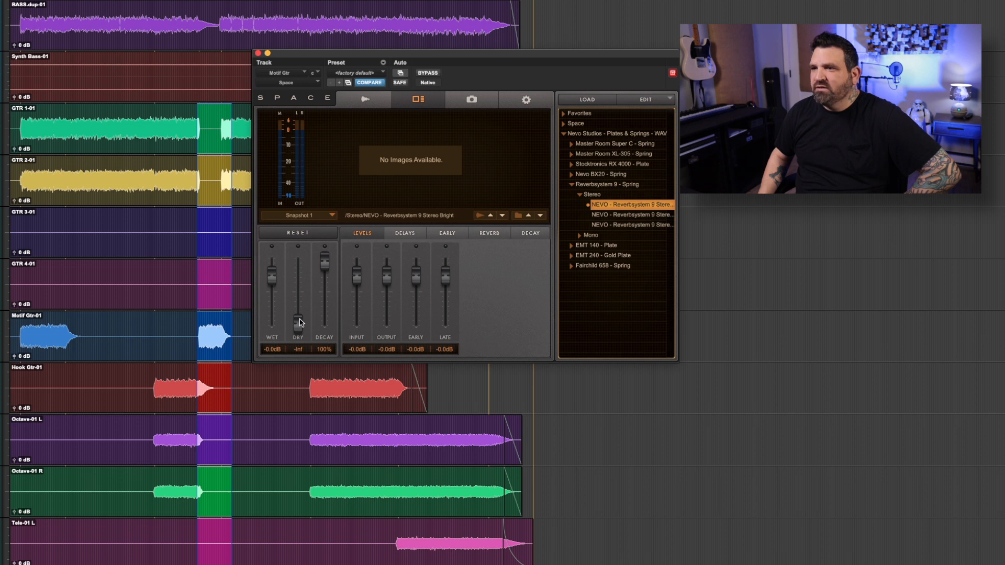
key("space")
left_click_drag(300, 323, 299, 280)
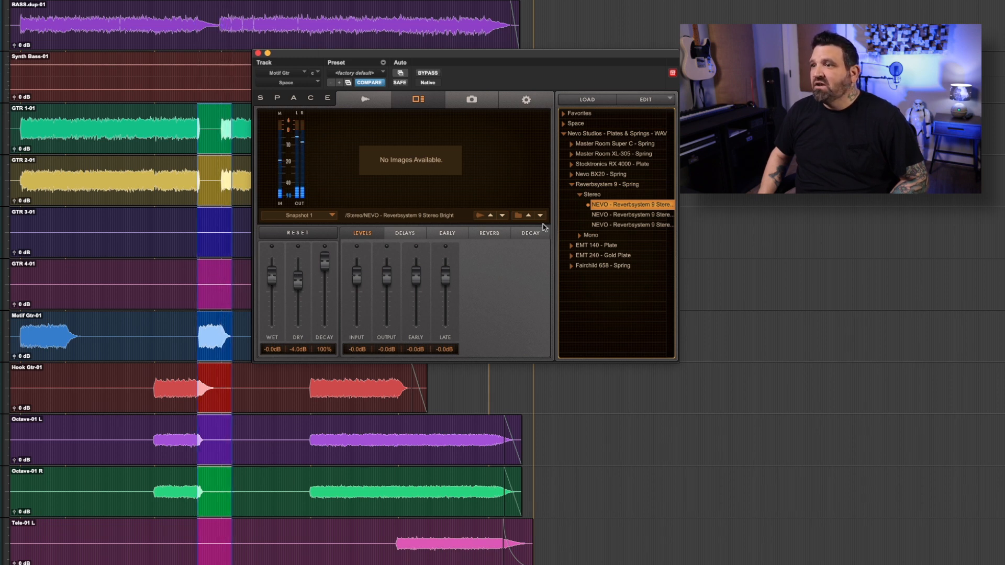
Audition NEVO - Reverbsystem 9 Stereo Flat on the interlude and the opening Motif Gtr passage, raising Dry to about -1.8 dB.
left_click(638, 225)
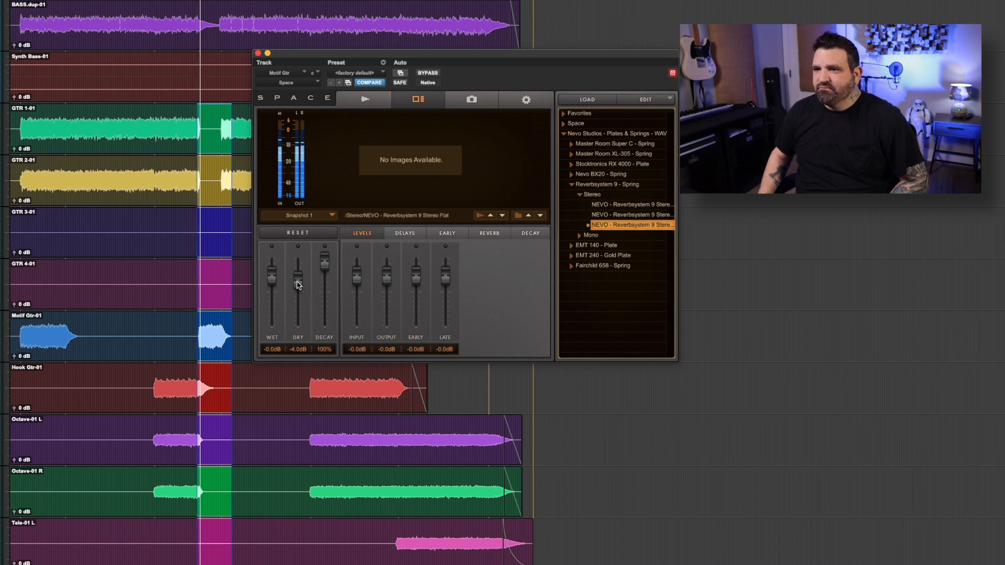
mouse_move(297, 282)
left_mouse_down()
mouse_move(297, 332)
mouse_move(298, 281)
left_mouse_up()
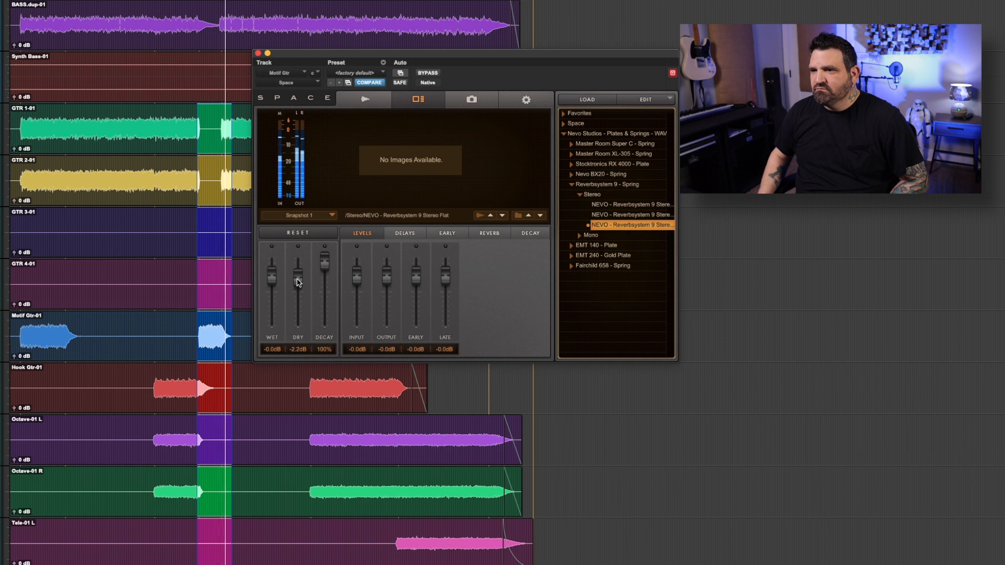
left_click_drag(21, 330, 79, 327)
key("space")
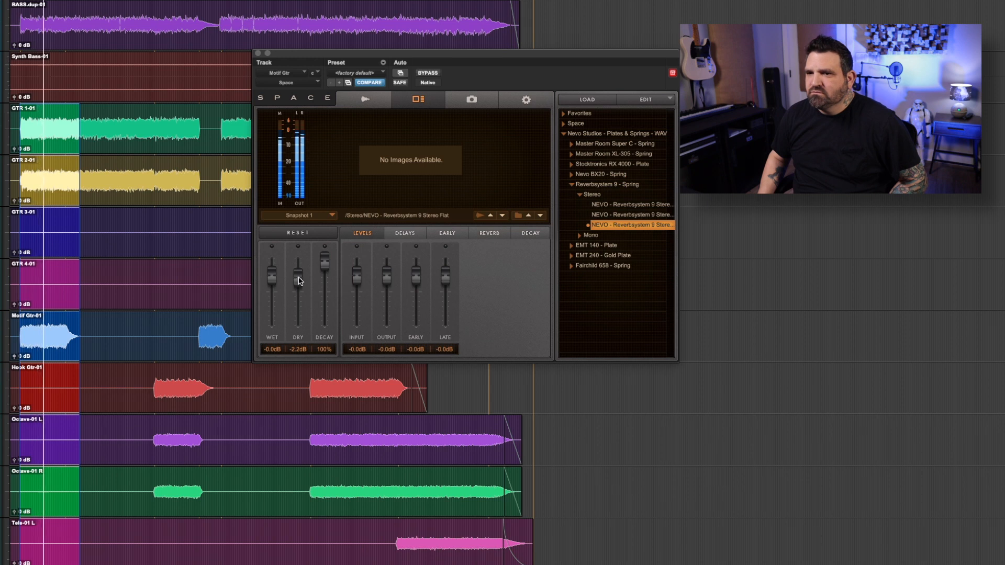
left_click(298, 278)
left_click_drag(299, 281, 299, 281)
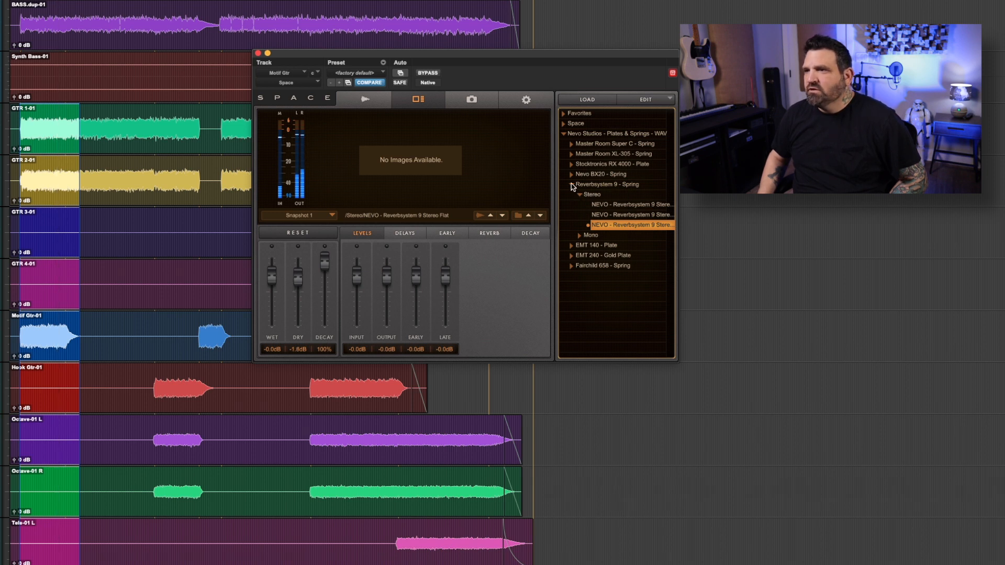
Load NEVO - Master Room XL-305 Bright and play the opening passage, dropping Dry to -Inf and raising it to about -1.3 dB.
left_click(572, 185)
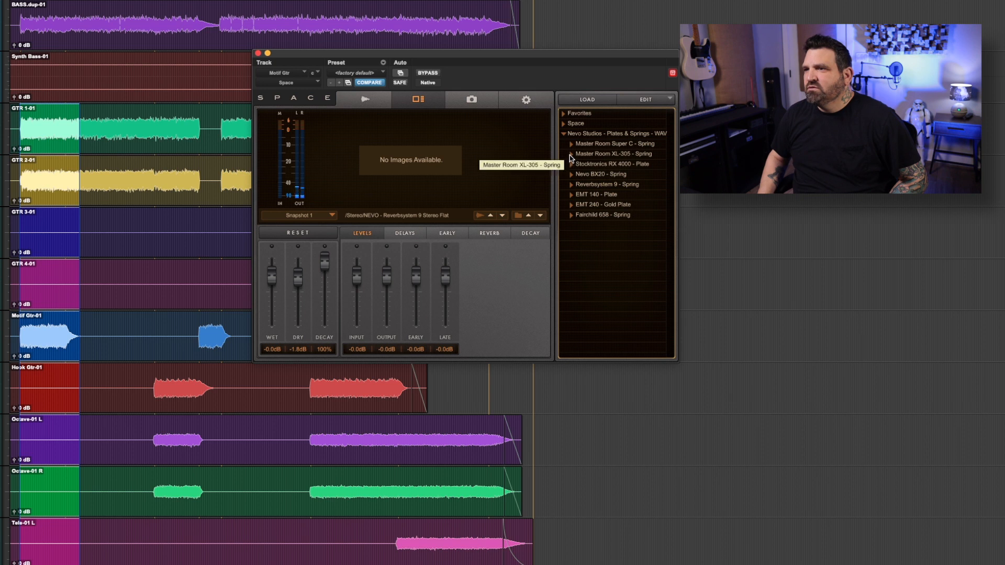
left_click(571, 155)
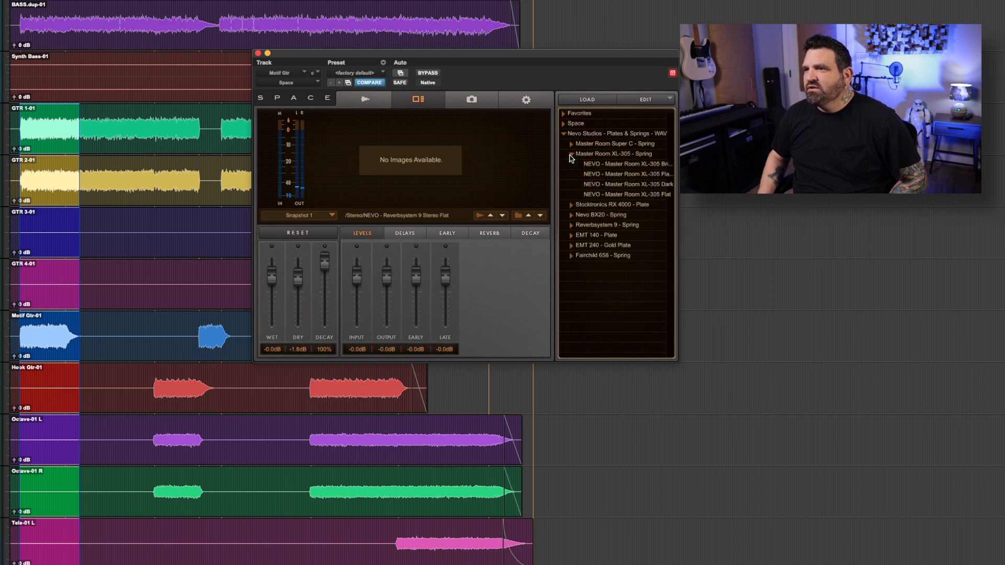
left_click(648, 166)
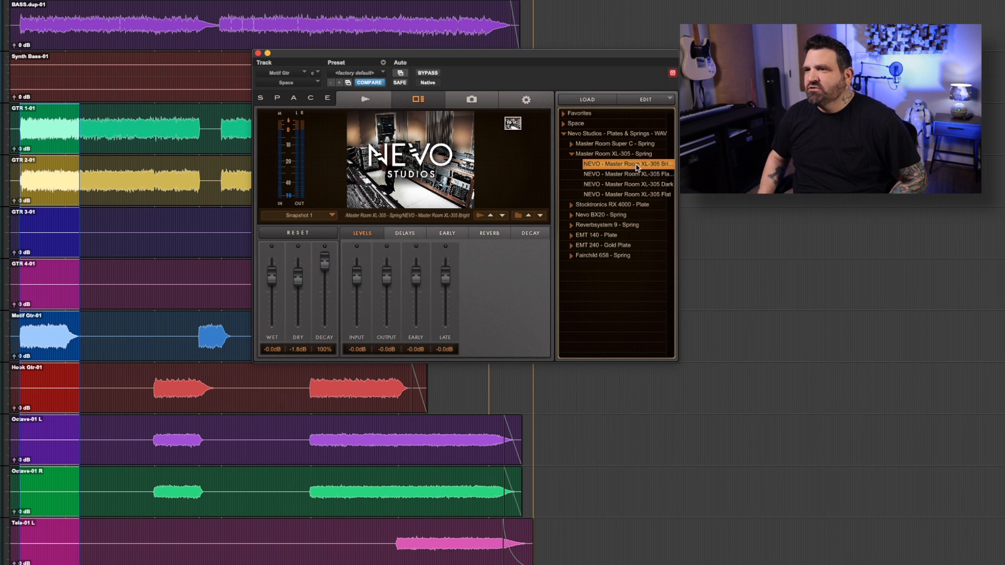
key("space")
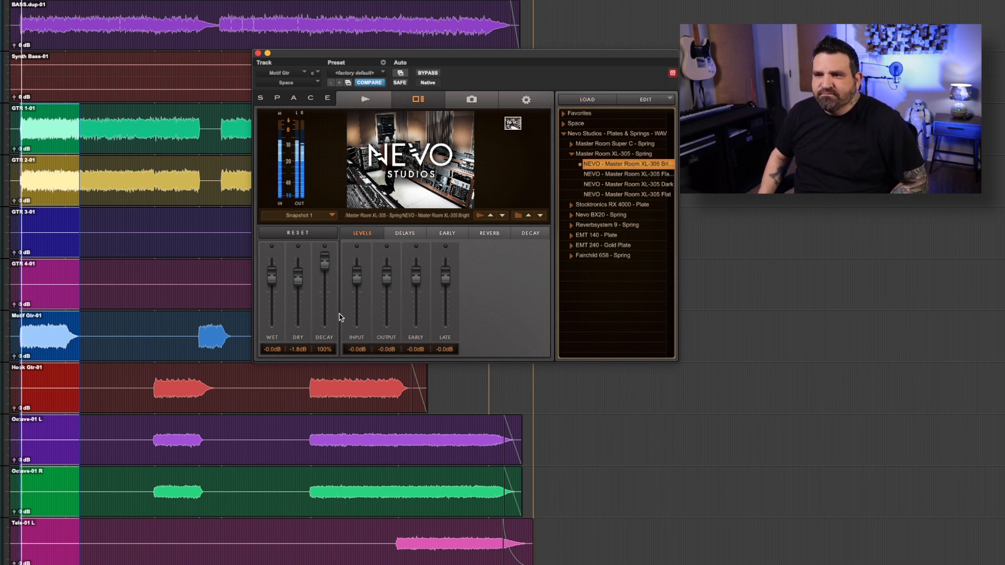
left_click_drag(296, 281, 294, 373)
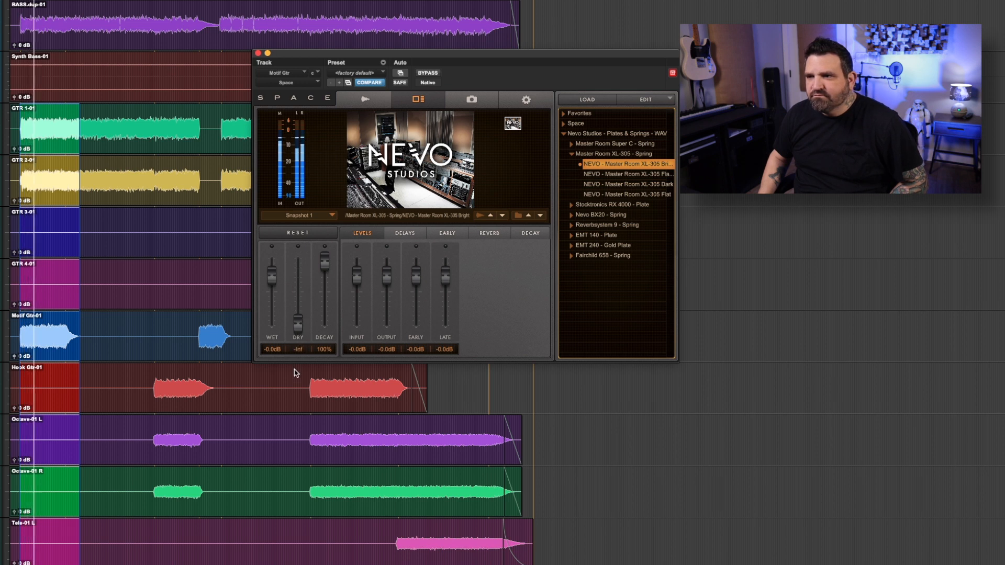
left_click_drag(298, 322, 299, 281)
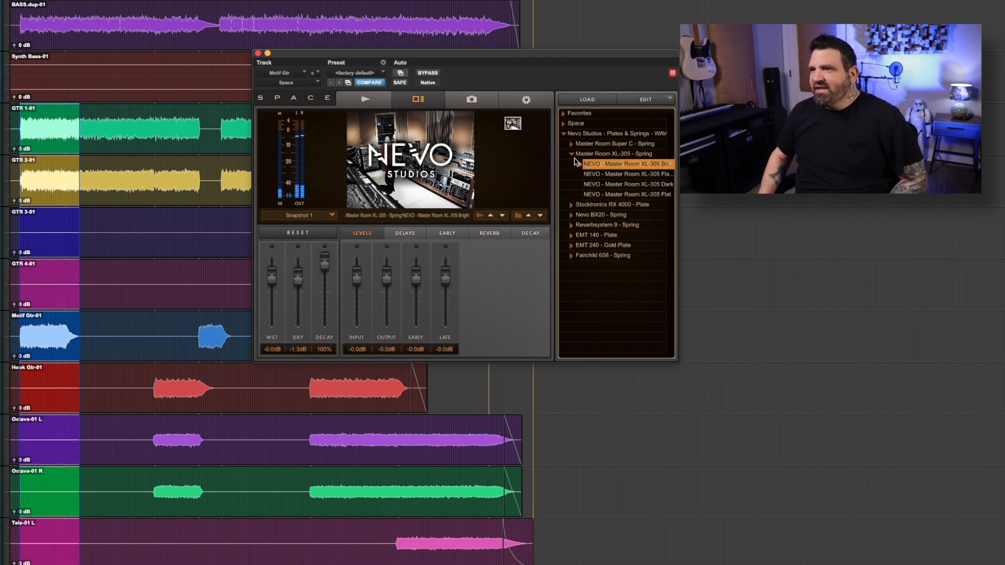
Audition the EMT 140 plate impulse responses on the opening passage: 0.5s with Dry about -6.2 dB, and 1.0s with Dry about -0.9 dB.
left_click(572, 155)
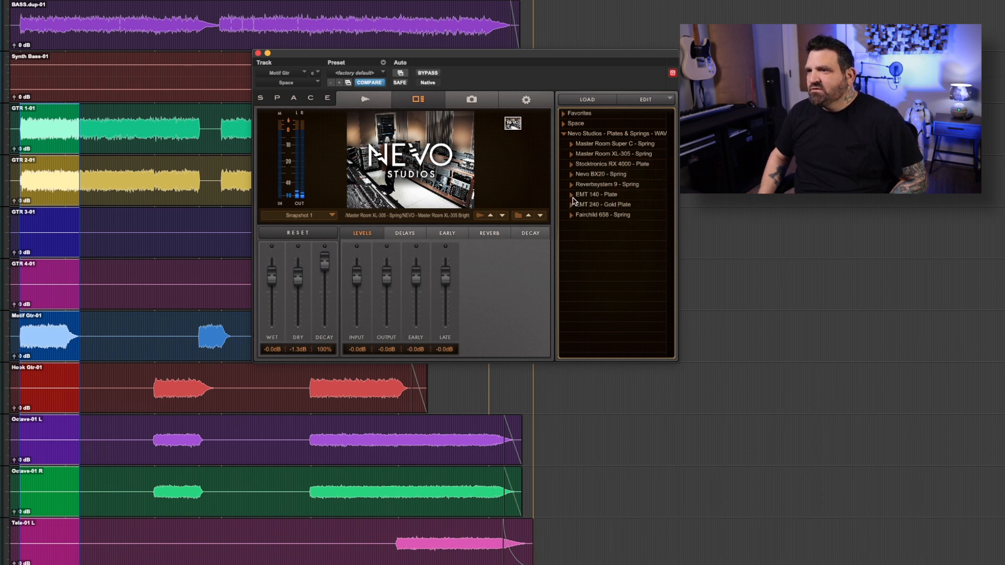
left_click(571, 195)
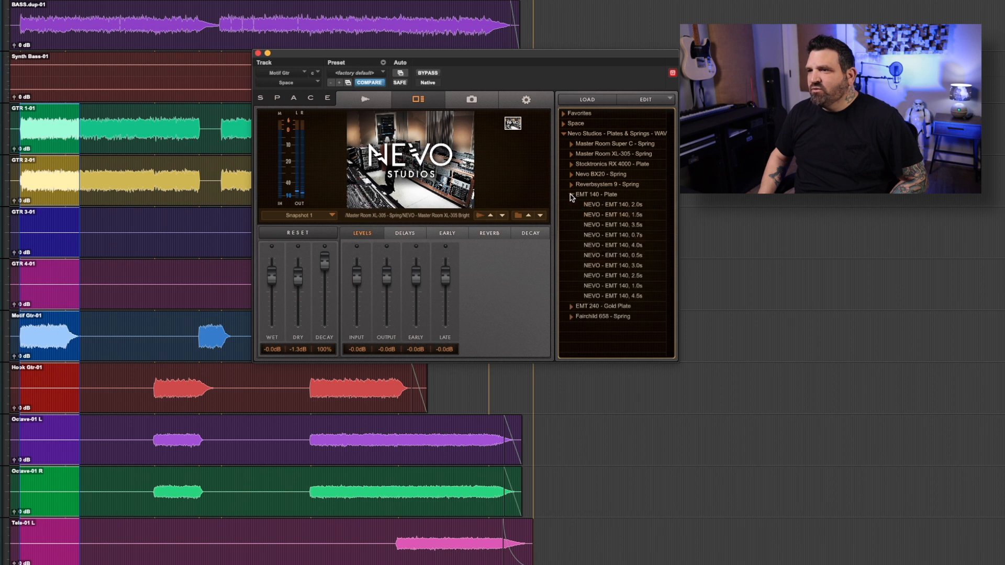
left_click(630, 256)
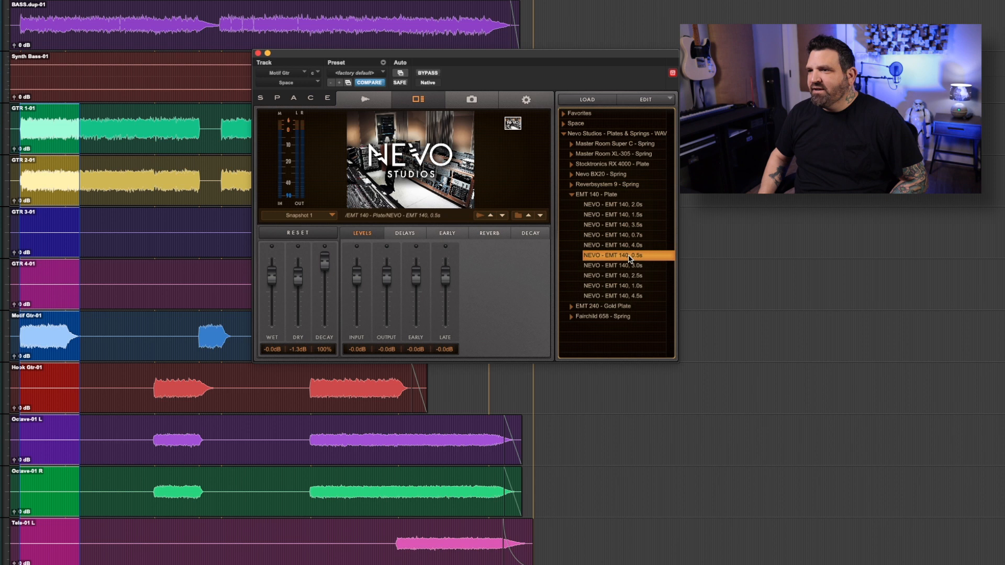
key("space")
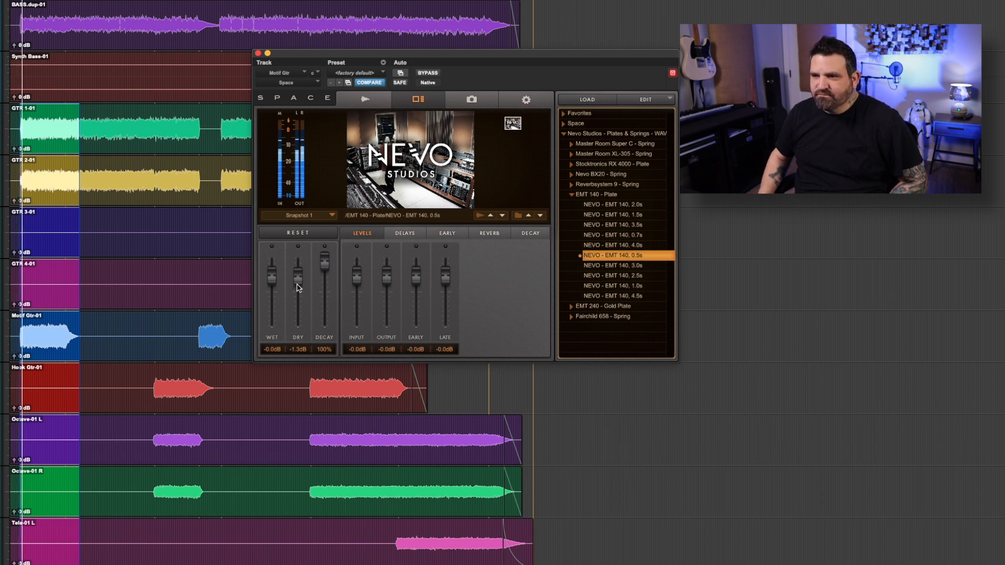
mouse_move(297, 284)
left_mouse_down()
mouse_move(299, 352)
mouse_move(300, 292)
left_mouse_up()
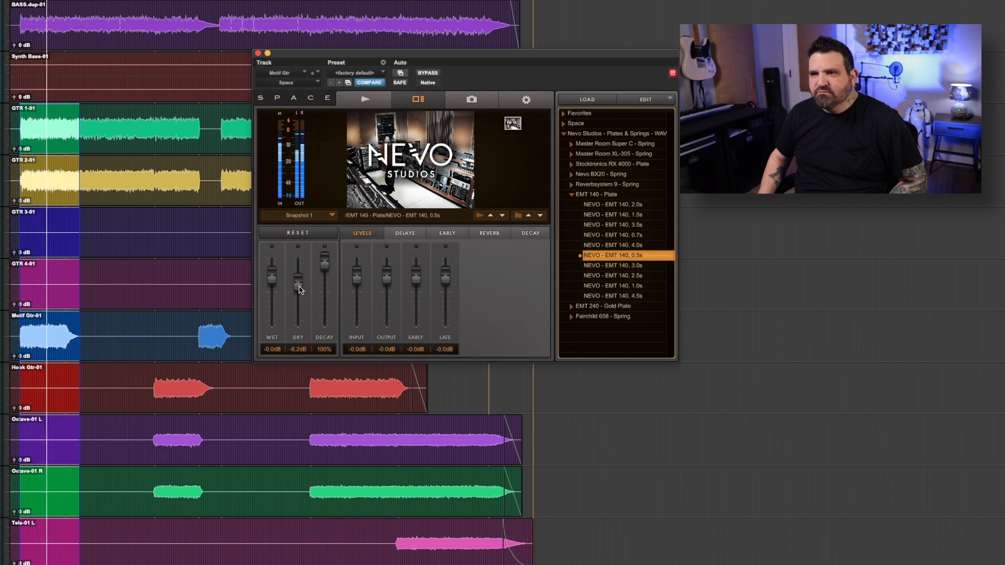
left_click(638, 287)
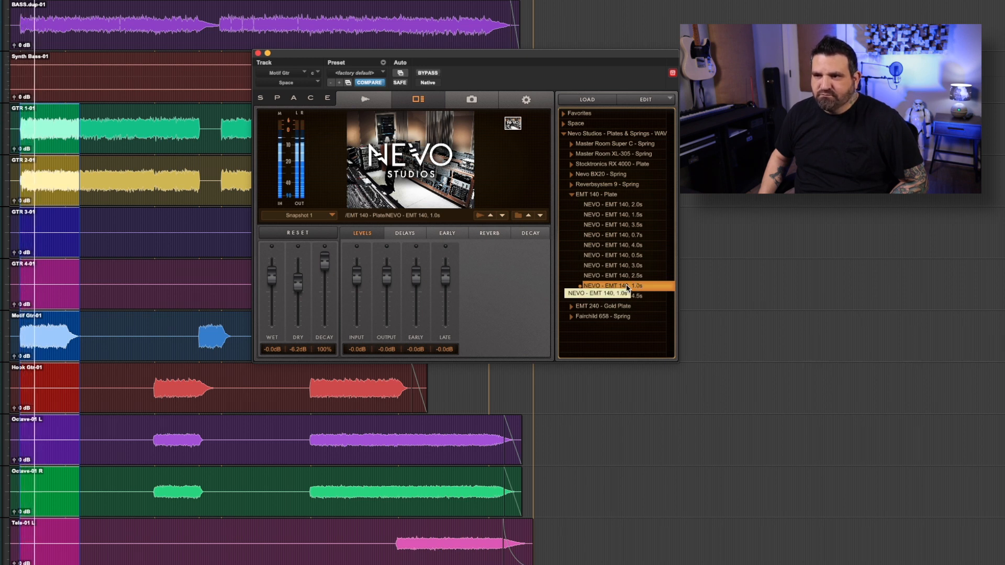
mouse_move(300, 286)
left_mouse_down()
mouse_move(302, 331)
mouse_move(300, 282)
left_mouse_up()
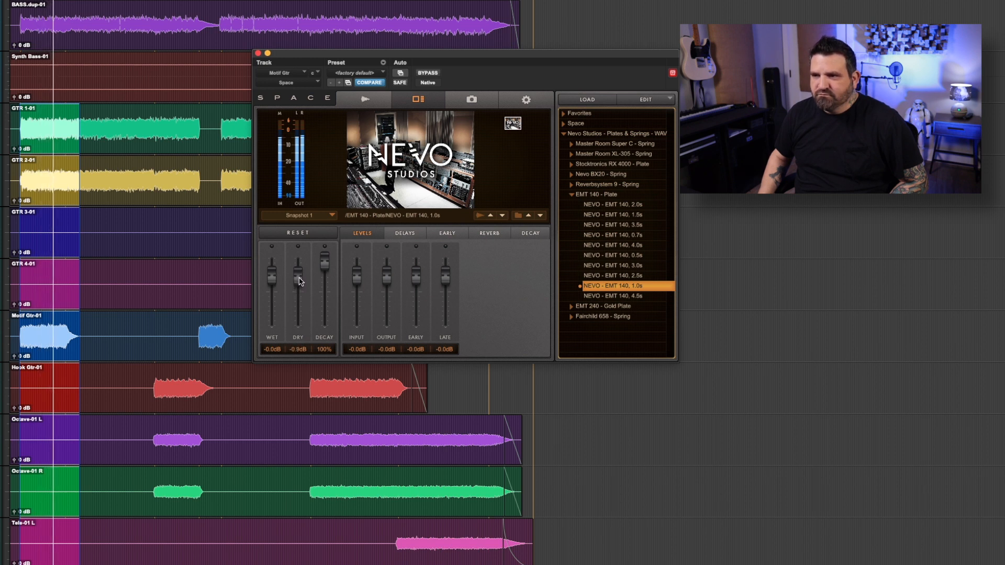